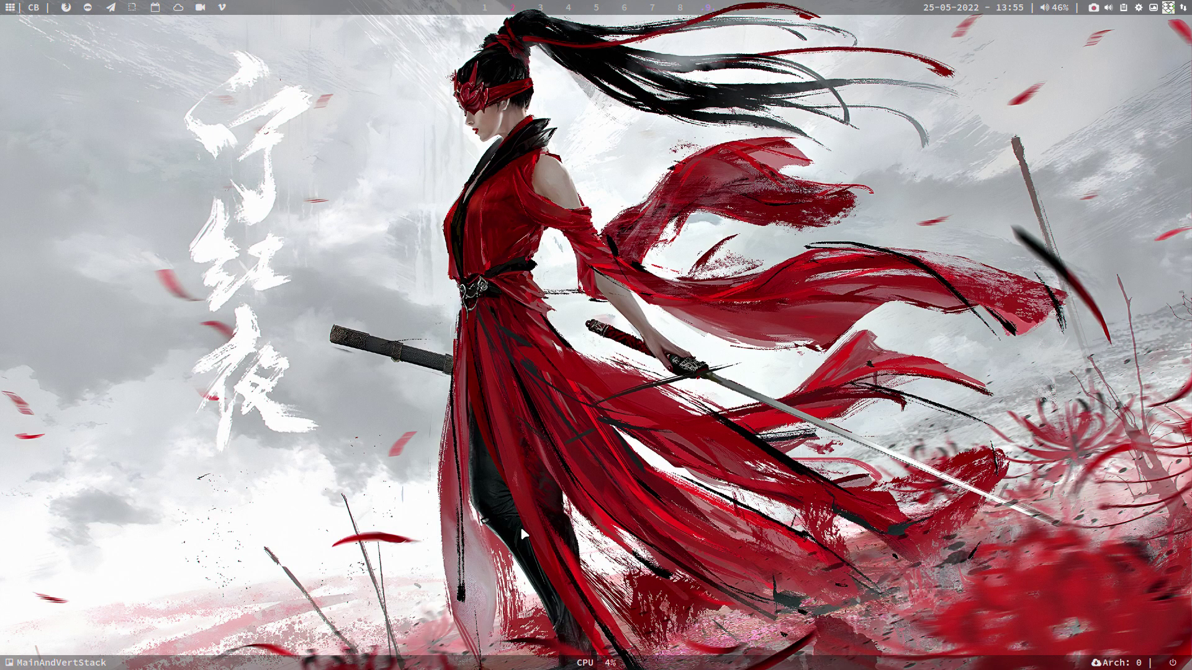
Step: Open and close a terminal, then launch Chromium with the Super+W browser keybinding
{"action": "key", "text": "super+Return"}
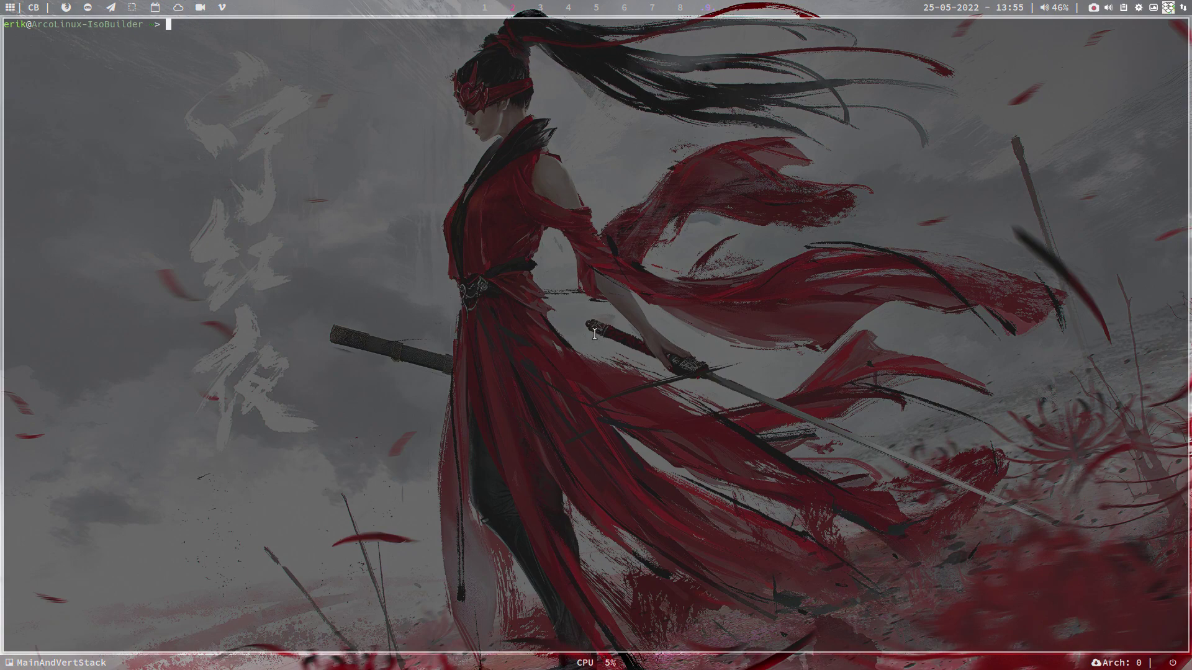
{"action": "key", "text": "super+q"}
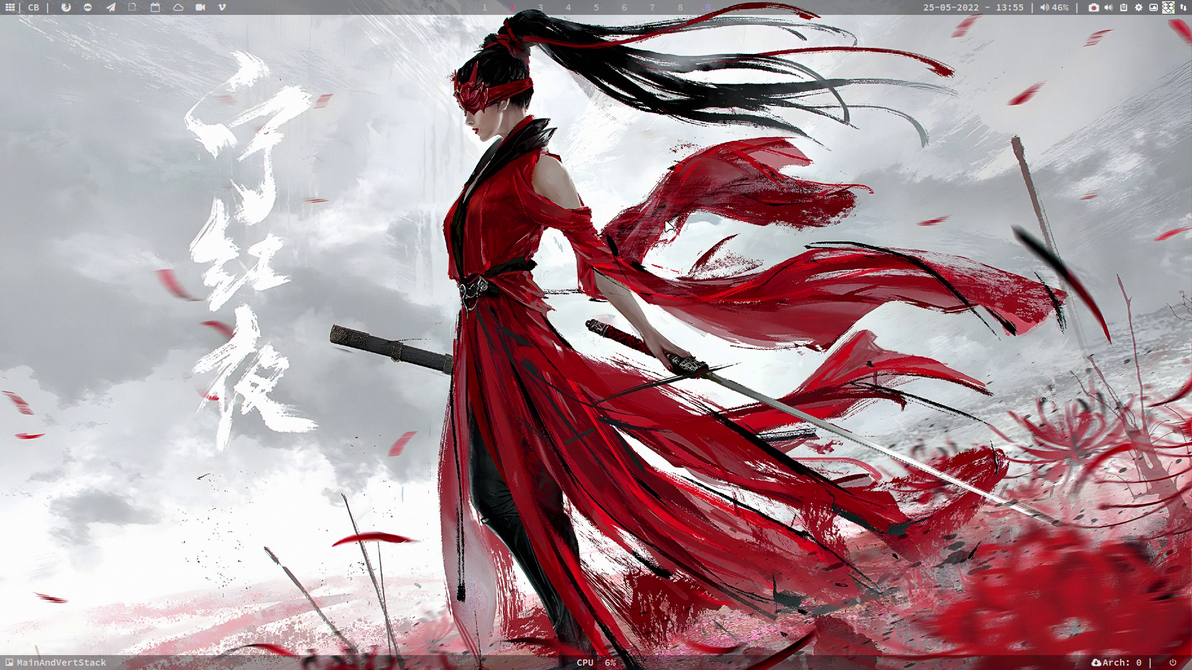
{"action": "key", "text": "super+w"}
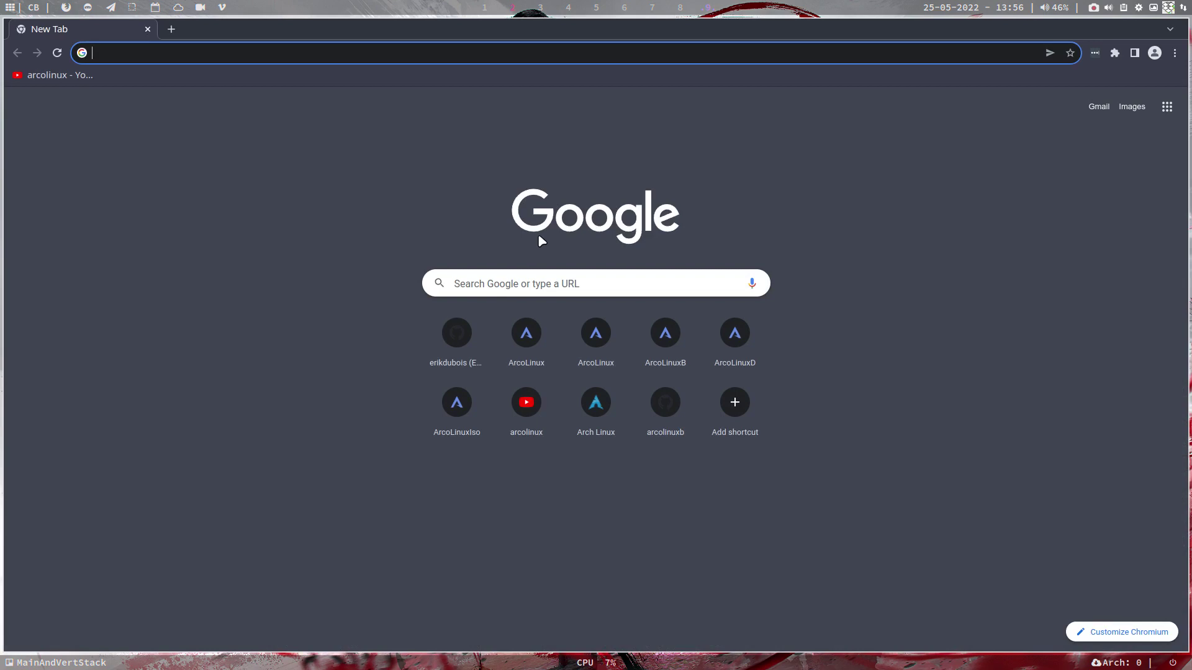
{"action": "type", "text": "archlin"}
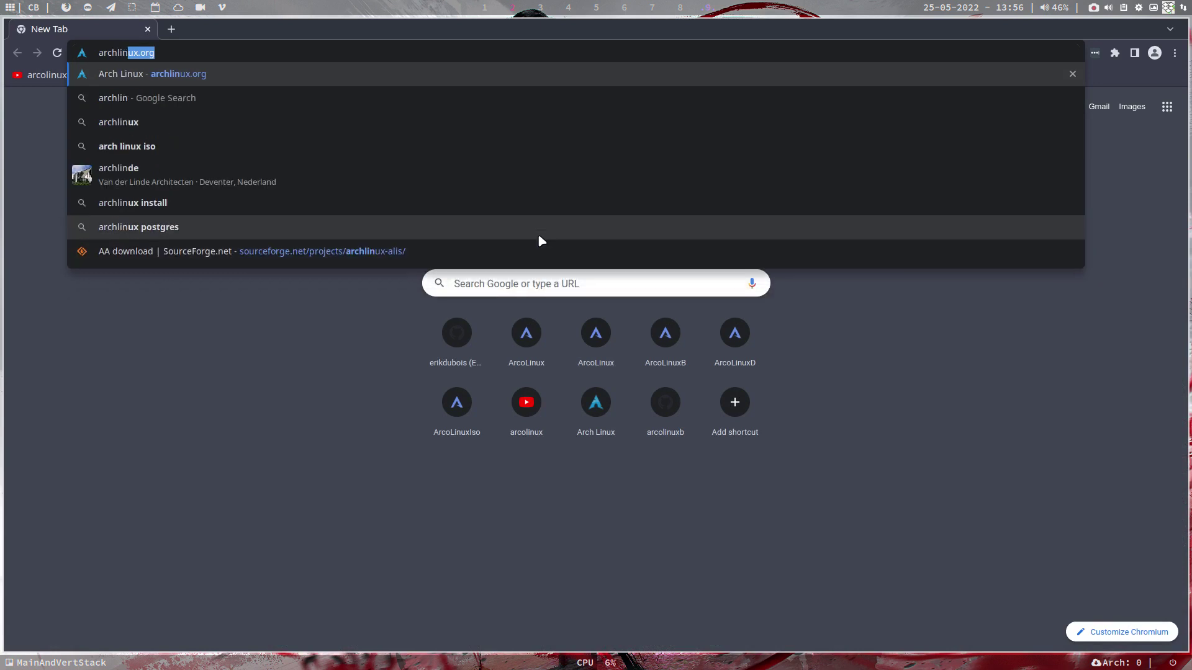
Step: Load arcolinuxforum.com after removing the unwanted archlinux.org autocompletion and fixing the typo
{"action": "key", "text": "BackSpace"}
{"action": "key", "text": "BackSpace"}
{"action": "key", "text": "BackSpace"}
{"action": "key", "text": "BackSpace"}
{"action": "type", "text": "co"}
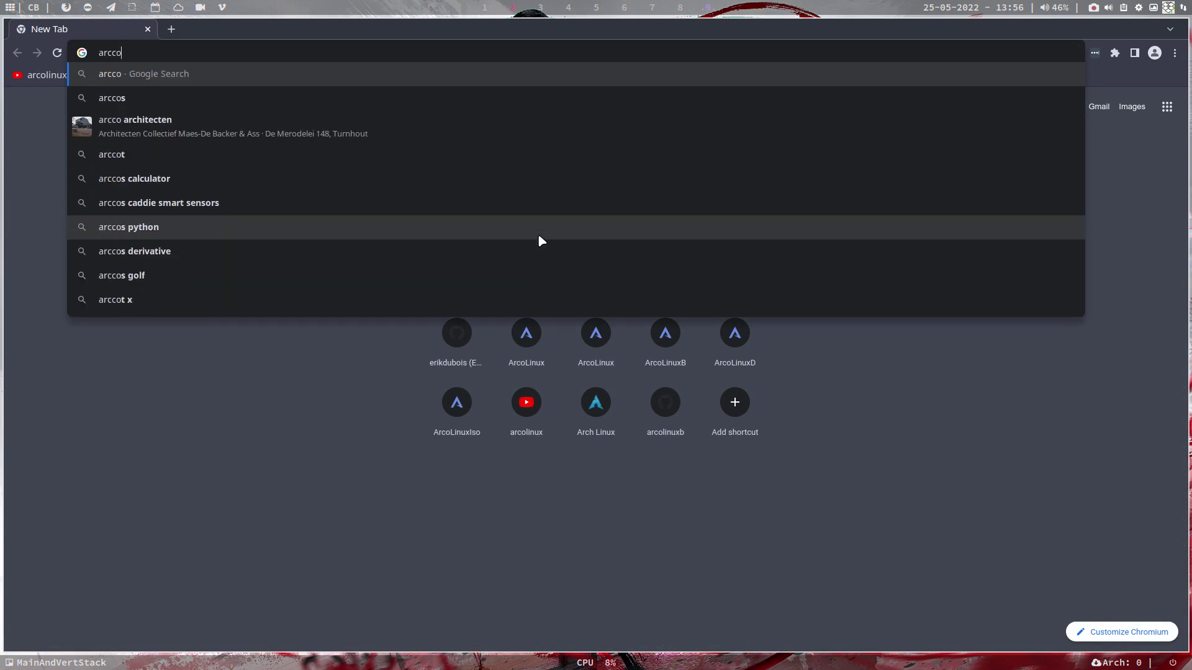
{"action": "type", "text": "linuxd"}
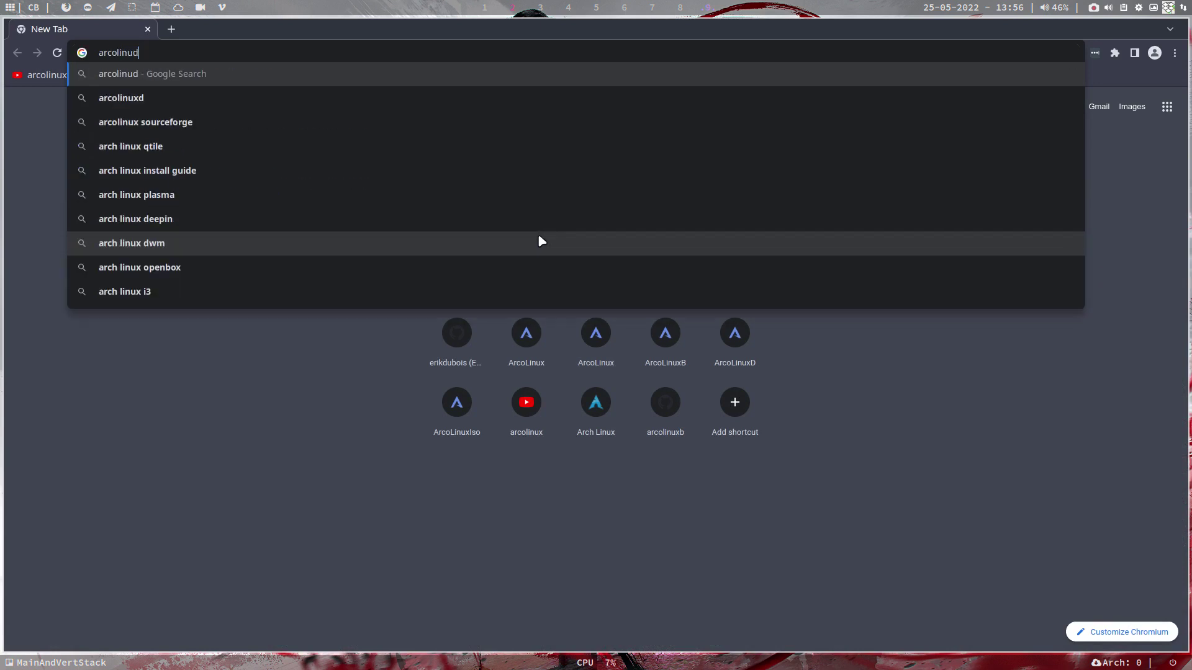
{"action": "key", "text": "BackSpace"}
{"action": "type", "text": "f"}
{"action": "type", "text": "orum.com"}
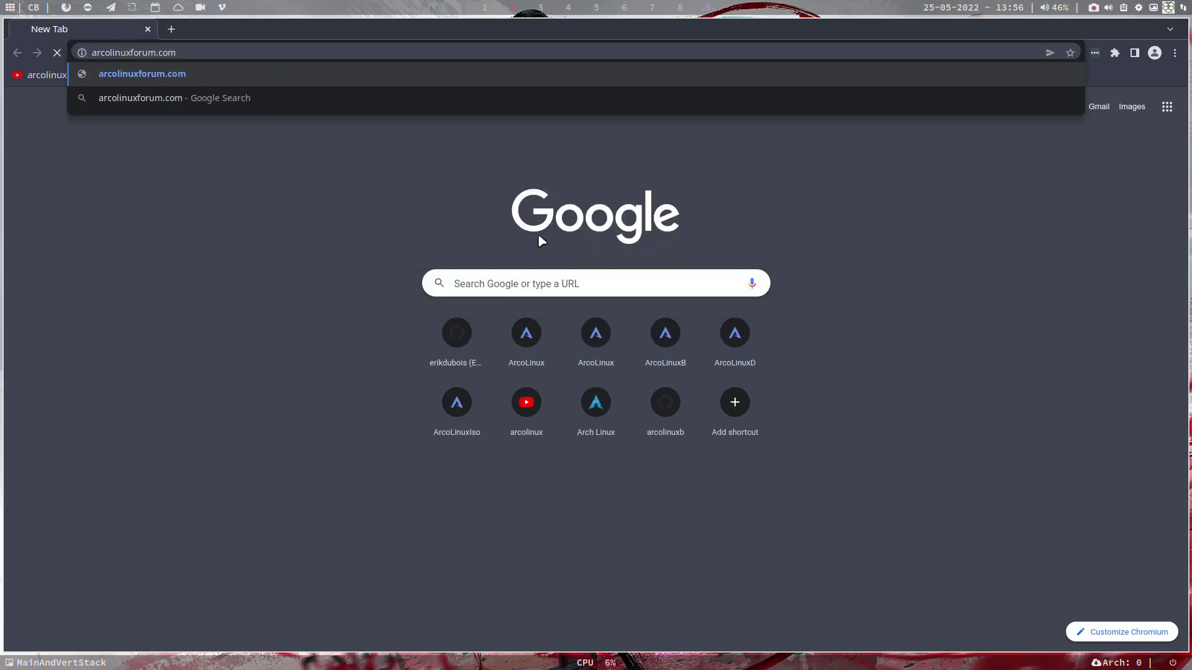
{"action": "key", "text": "Return"}
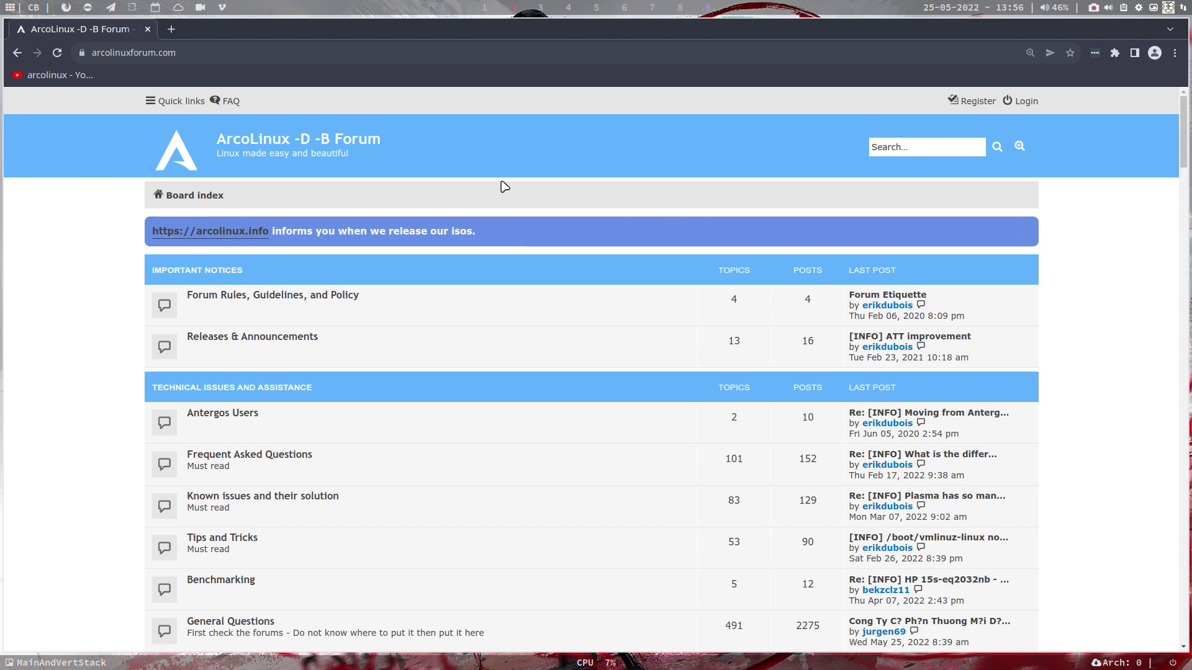
Step: Open the 'cameras suddenly ceased to exist' thread from the forum's Active topics list
{"action": "left_click", "coordinate": [173, 103]}
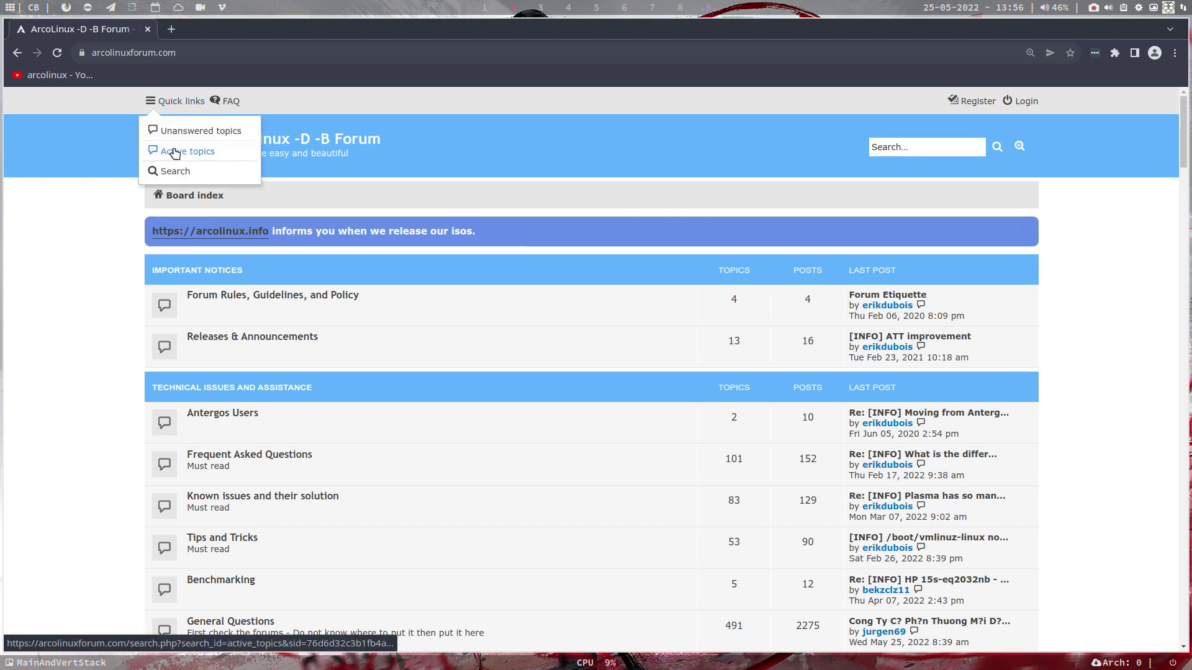
{"action": "left_click", "coordinate": [176, 149]}
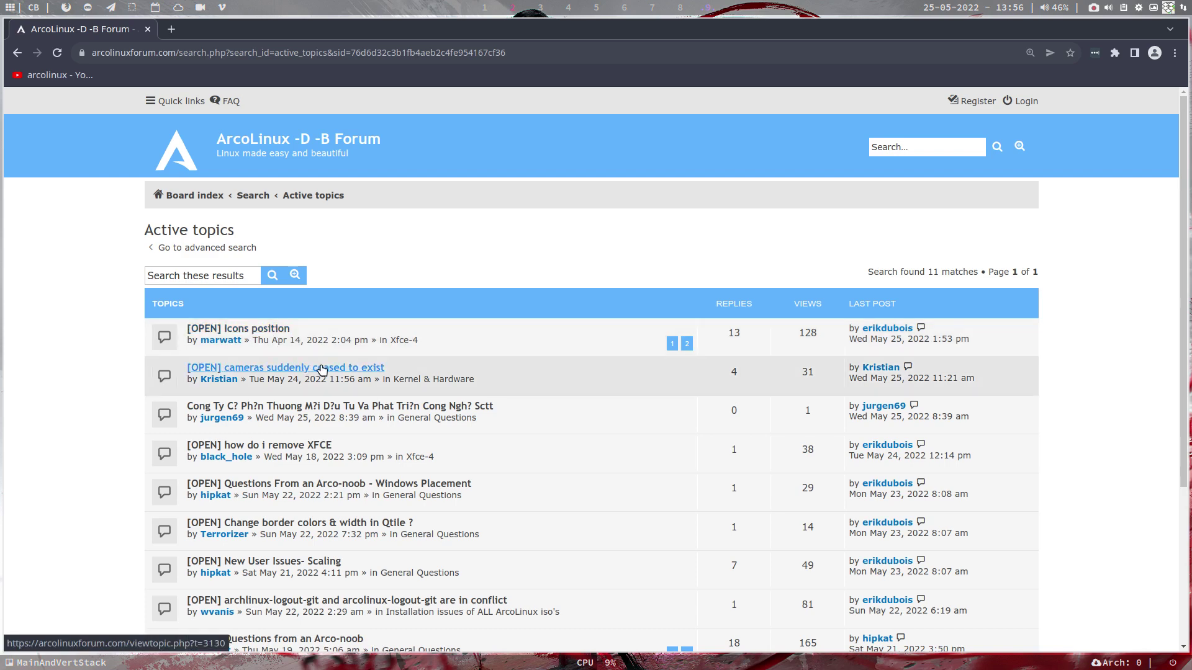
{"action": "left_click", "coordinate": [285, 368]}
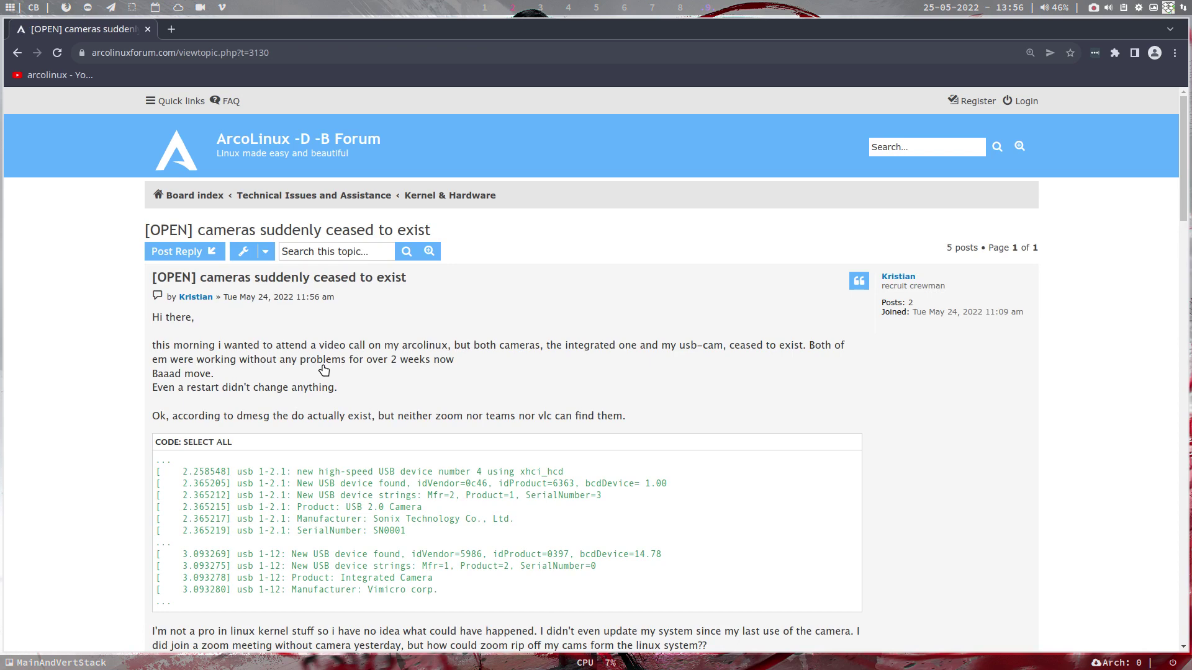
{"action": "scroll", "coordinate": [142, 366], "scroll_direction": "down", "scroll_amount": 5}
{"action": "scroll", "coordinate": [141, 366], "scroll_direction": "down", "scroll_amount": 5}
{"action": "scroll", "coordinate": [142, 366], "scroll_direction": "down", "scroll_amount": 3}
{"action": "scroll", "coordinate": [141, 367], "scroll_direction": "down", "scroll_amount": 2}
{"action": "scroll", "coordinate": [141, 365], "scroll_direction": "down", "scroll_amount": 3}
{"action": "scroll", "coordinate": [142, 366], "scroll_direction": "down", "scroll_amount": 2}
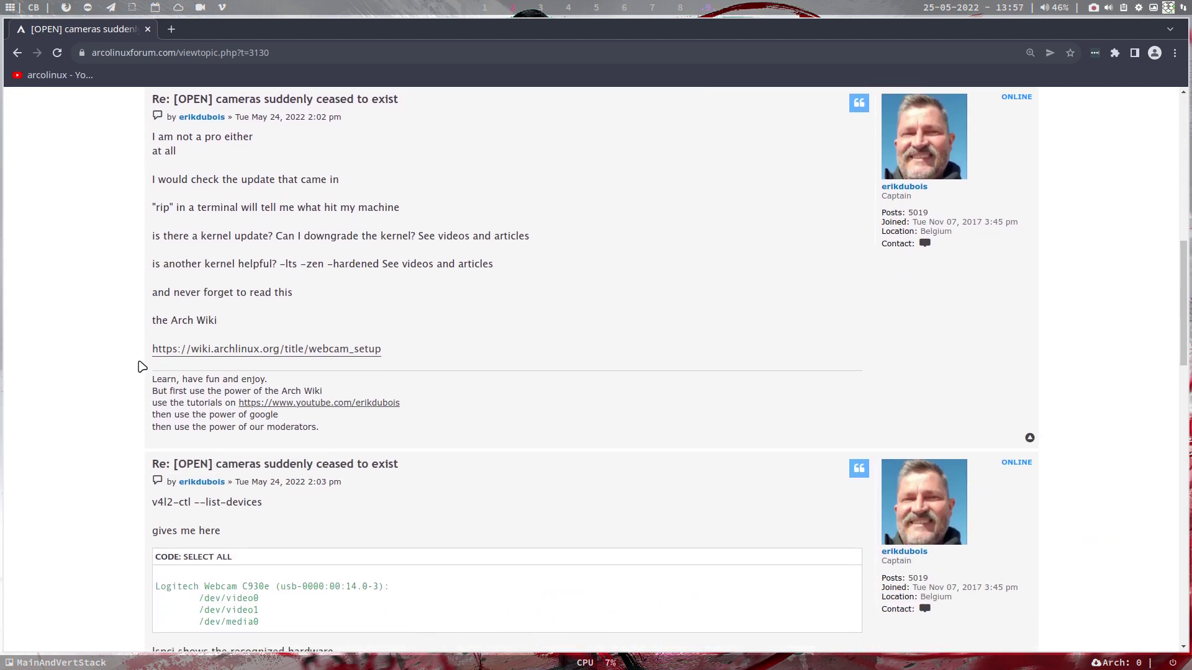
{"action": "scroll", "coordinate": [142, 366], "scroll_direction": "down", "scroll_amount": 1}
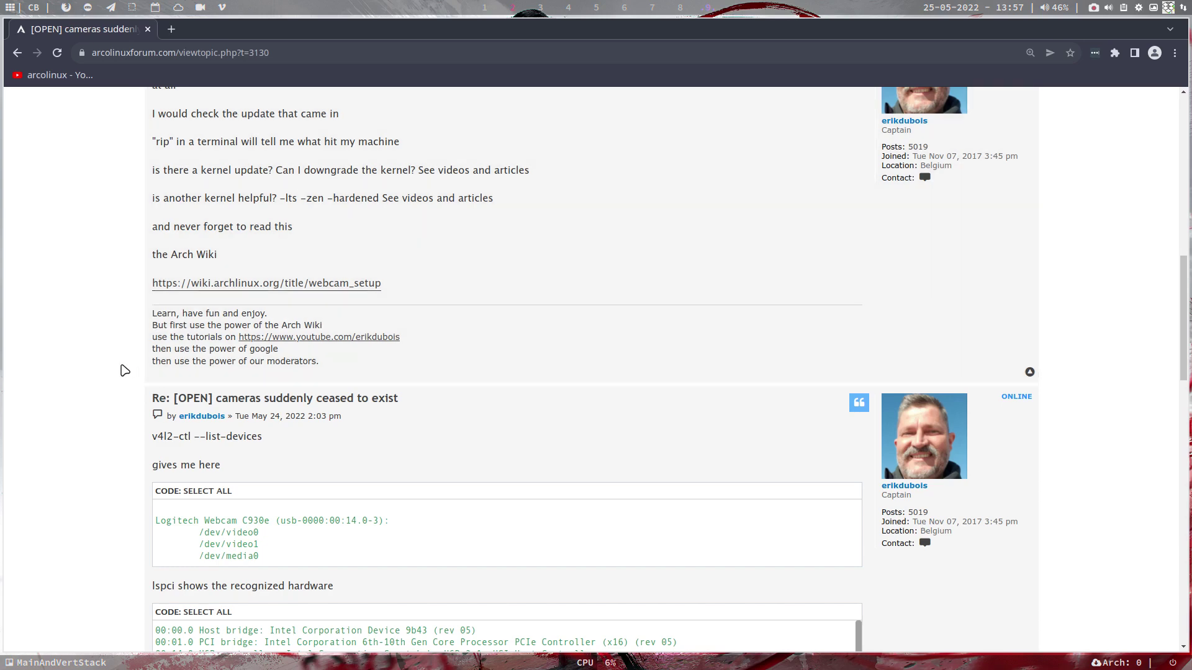
{"action": "scroll", "coordinate": [112, 379], "scroll_direction": "down", "scroll_amount": 1}
{"action": "scroll", "coordinate": [112, 379], "scroll_direction": "down", "scroll_amount": 2}
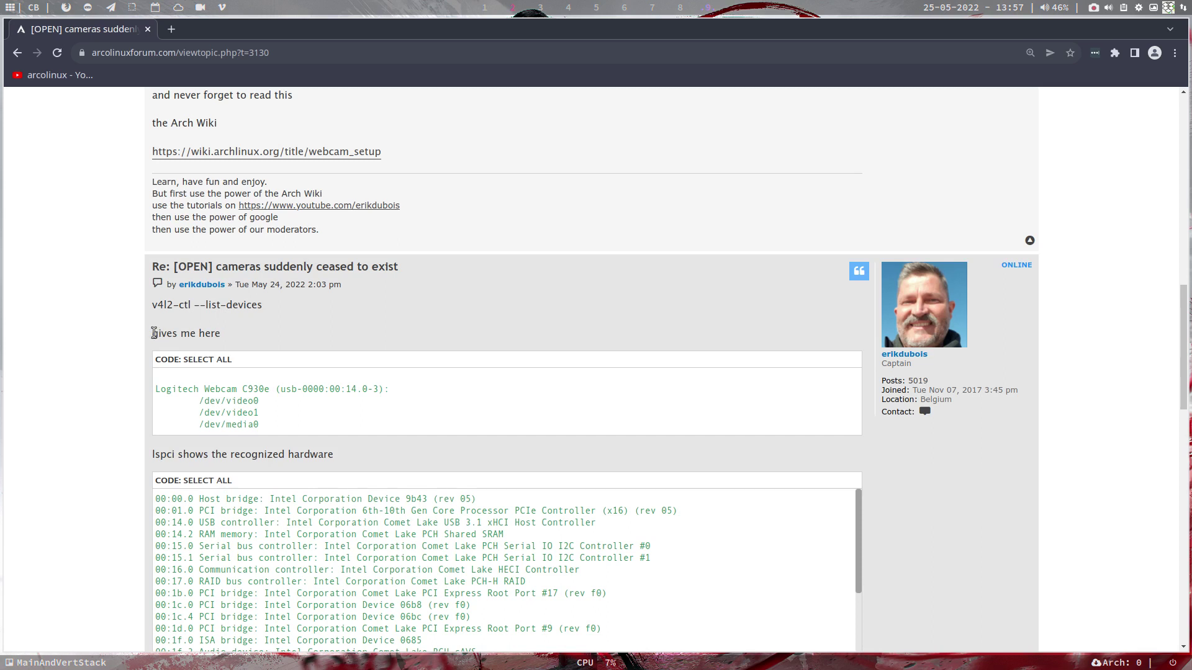
Step: Launch gnome-logs from dmenu by searching 'log' and browsing the matching commands
{"action": "key", "text": "super+d"}
{"action": "type", "text": "log"}
{"action": "key", "text": "Right"}
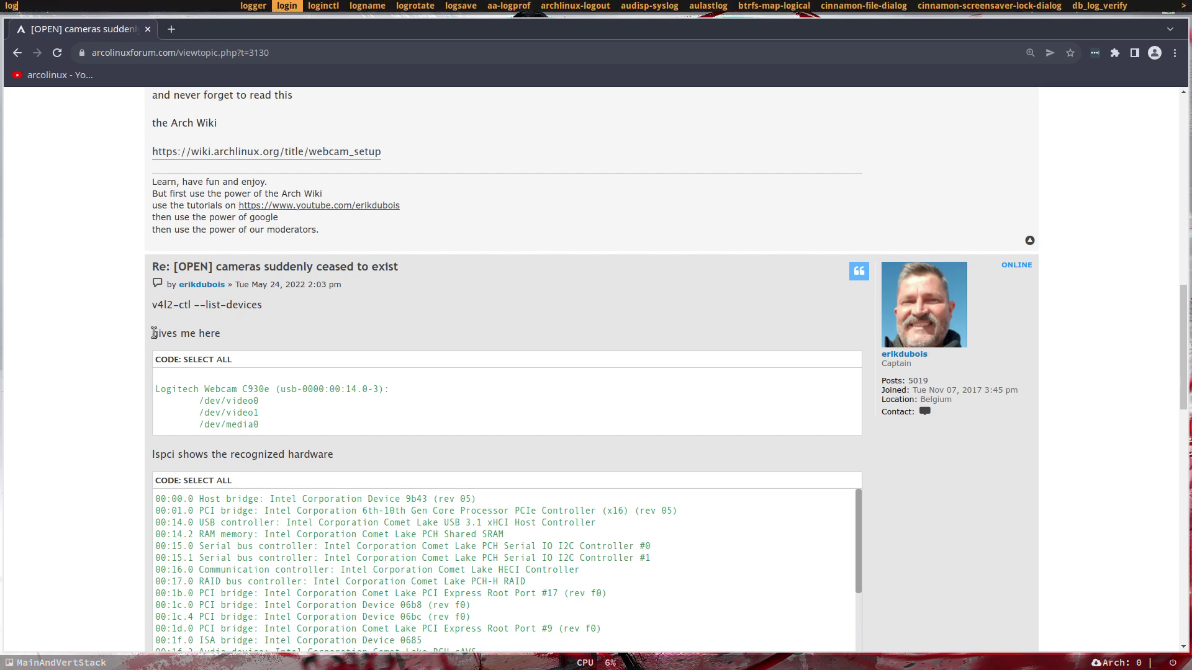
{"action": "key", "text": "Right"}
{"action": "key", "text": "Right"}
{"action": "key", "text": "Right"}
{"action": "key", "text": "Right"}
{"action": "key", "text": "Right"}
{"action": "key", "text": "Right"}
{"action": "key", "text": "Right"}
{"action": "key", "text": "Right"}
{"action": "key", "text": "Right"}
{"action": "key", "text": "Right"}
{"action": "key", "text": "Right"}
{"action": "key", "text": "Right"}
{"action": "key", "text": "Right"}
{"action": "key", "text": "Right"}
{"action": "key", "text": "Right"}
{"action": "key", "text": "Right"}
{"action": "key", "text": "Right"}
{"action": "key", "text": "Right"}
{"action": "key", "text": "Right"}
{"action": "key", "text": "Right"}
{"action": "key", "text": "Right"}
{"action": "key", "text": "Right"}
{"action": "key", "text": "Right"}
{"action": "key", "text": "Right"}
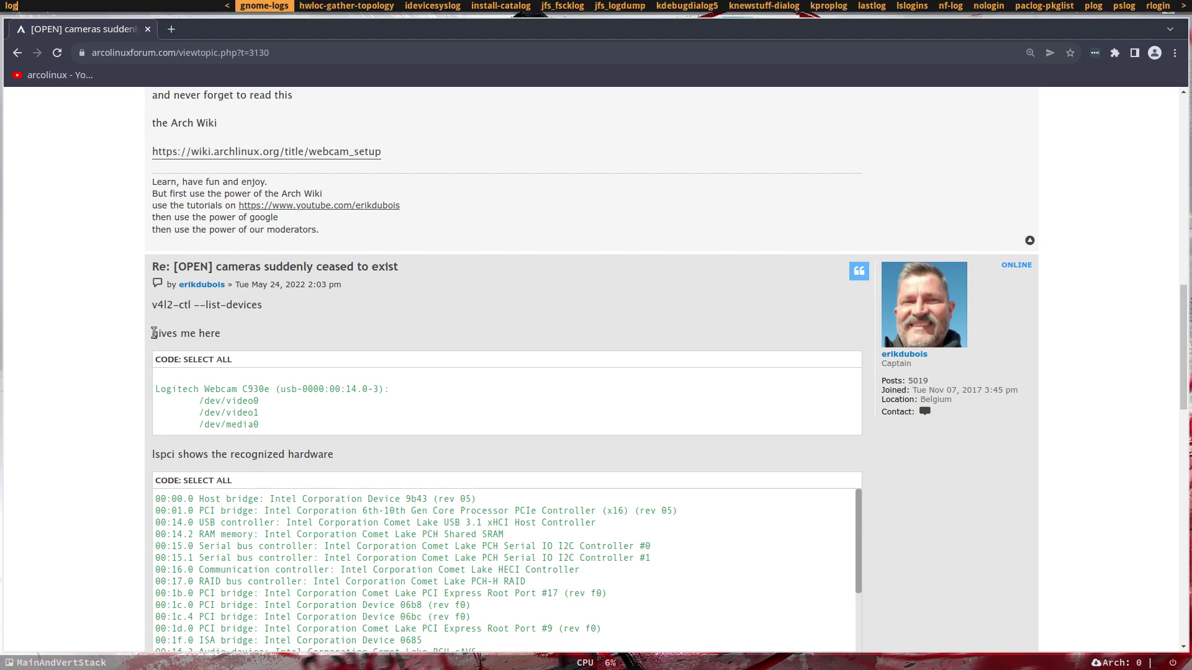
{"action": "key", "text": "Right"}
{"action": "key", "text": "Right"}
{"action": "key", "text": "Right"}
{"action": "key", "text": "Right"}
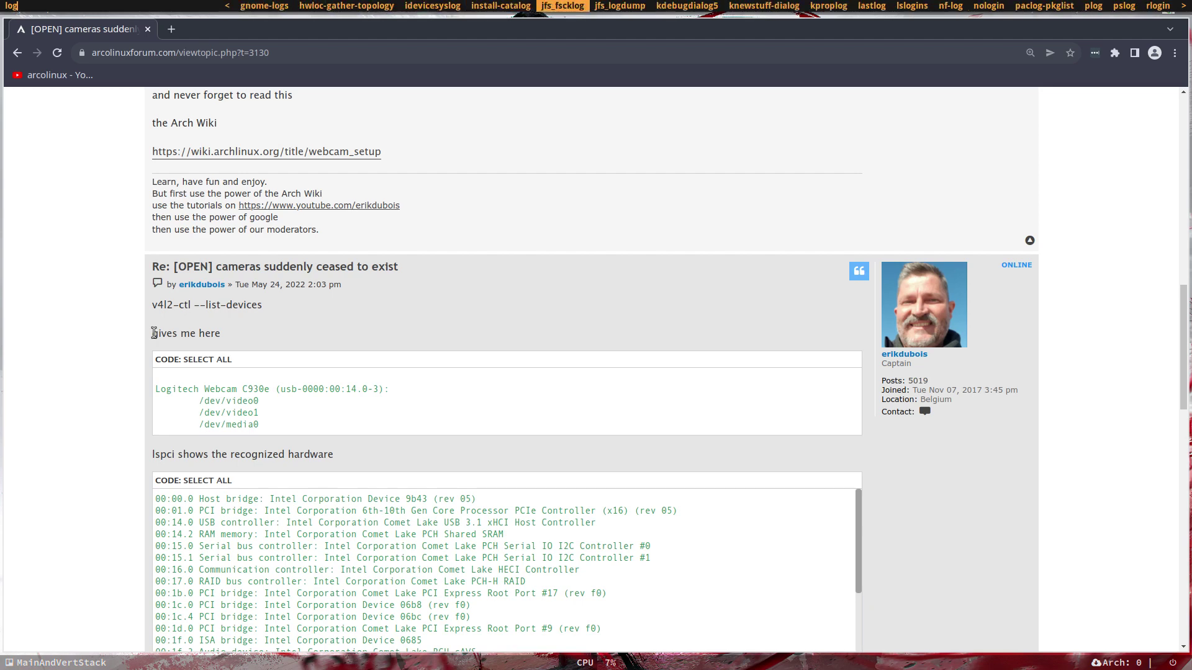
{"action": "key", "text": "Left"}
{"action": "key", "text": "Left"}
{"action": "key", "text": "Left"}
{"action": "key", "text": "Escape"}
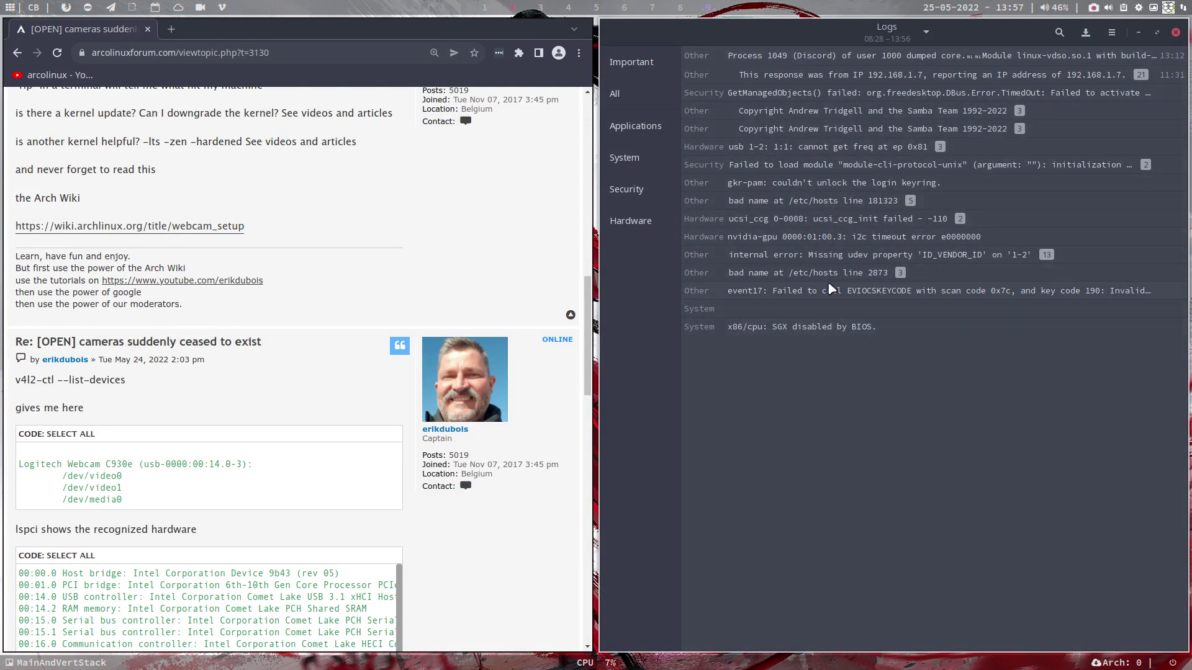
Step: Review the Important, All, Applications, System, Security and Hardware logs, then swap Logs for a file manager
{"action": "left_click", "coordinate": [631, 62]}
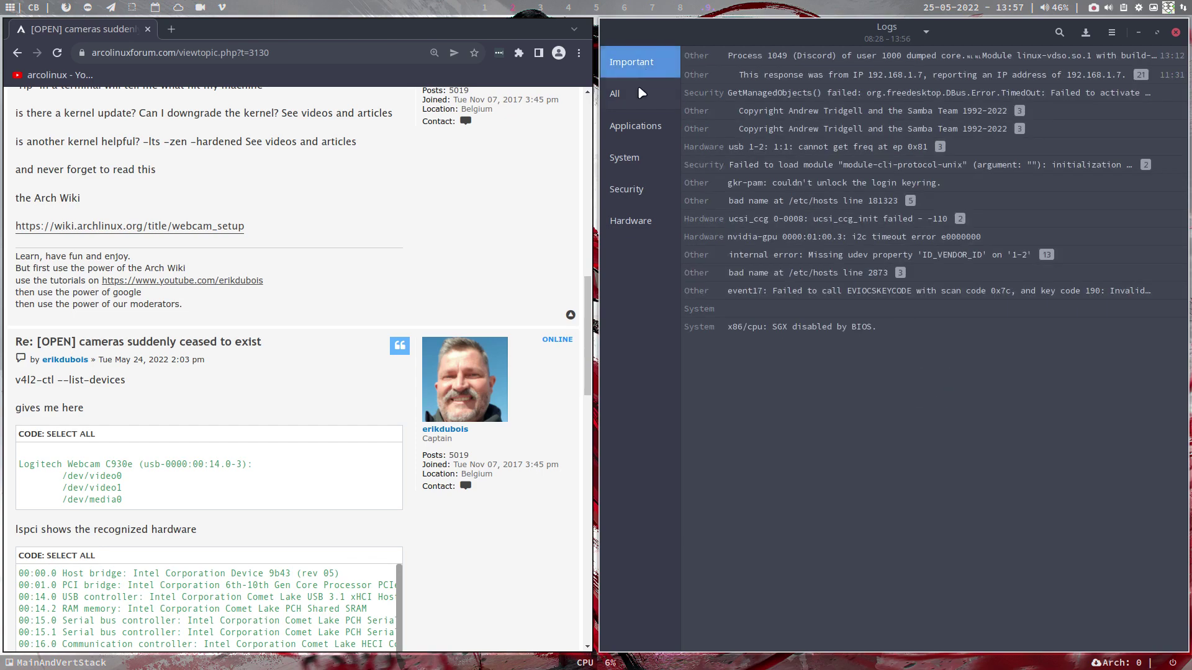
{"action": "left_click", "coordinate": [641, 98]}
{"action": "left_click", "coordinate": [644, 127]}
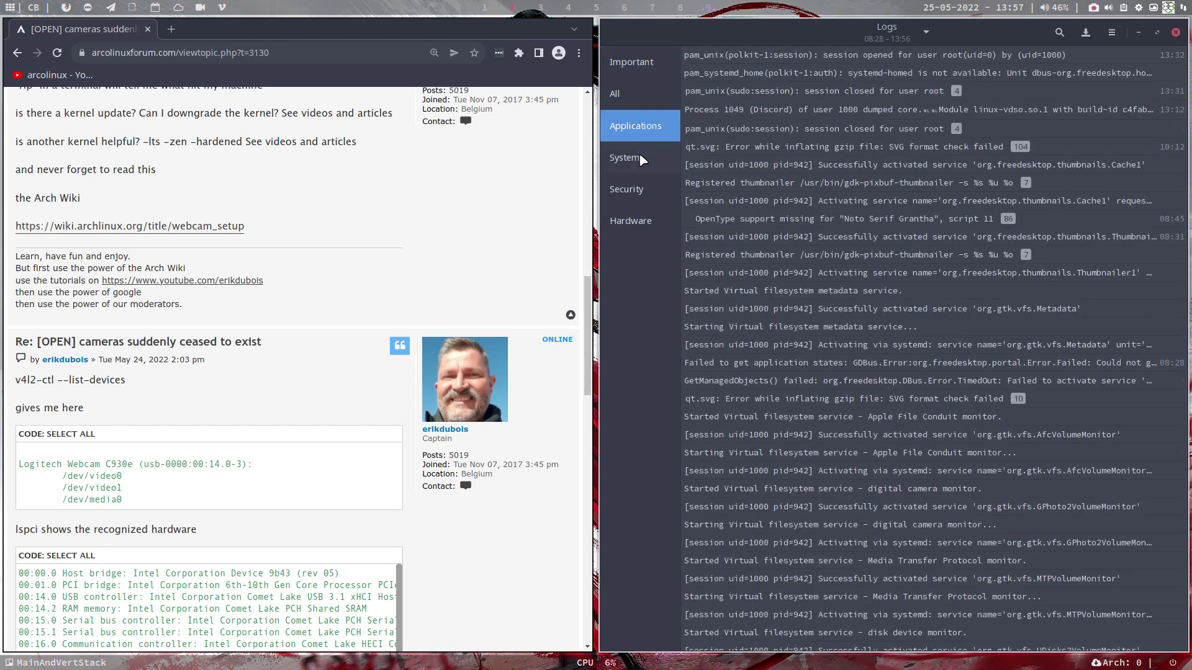
{"action": "left_click", "coordinate": [643, 158]}
{"action": "left_click", "coordinate": [639, 190]}
{"action": "left_click", "coordinate": [638, 226]}
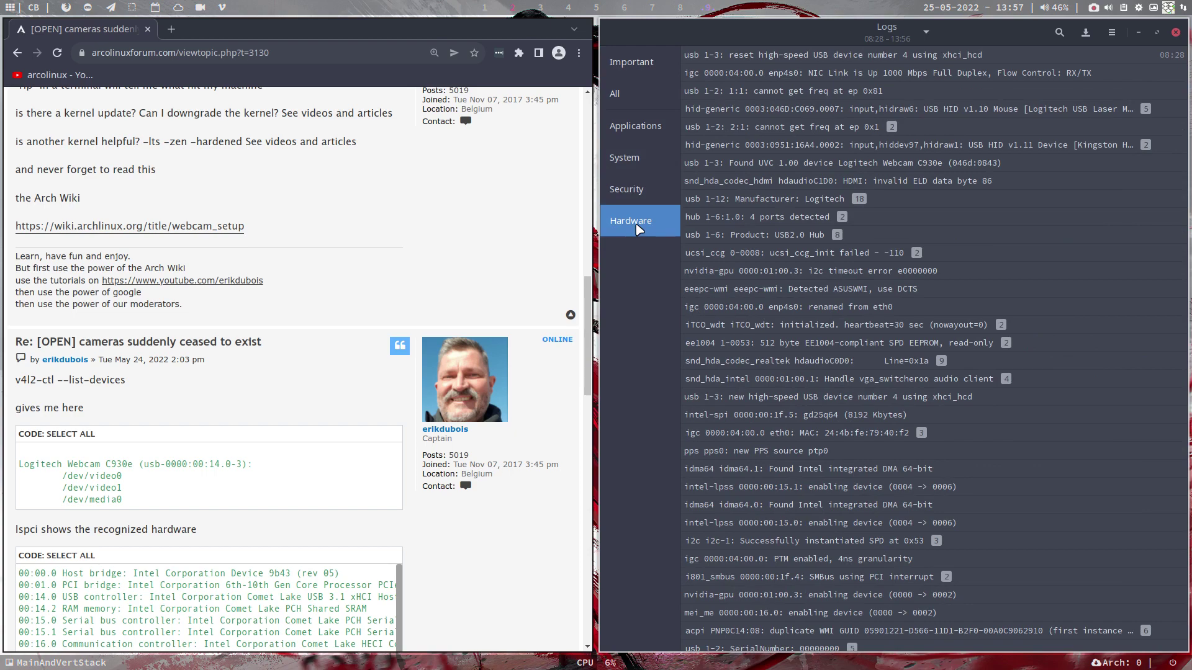
{"action": "key", "text": "super+q"}
{"action": "key", "text": "super+shift+Return"}
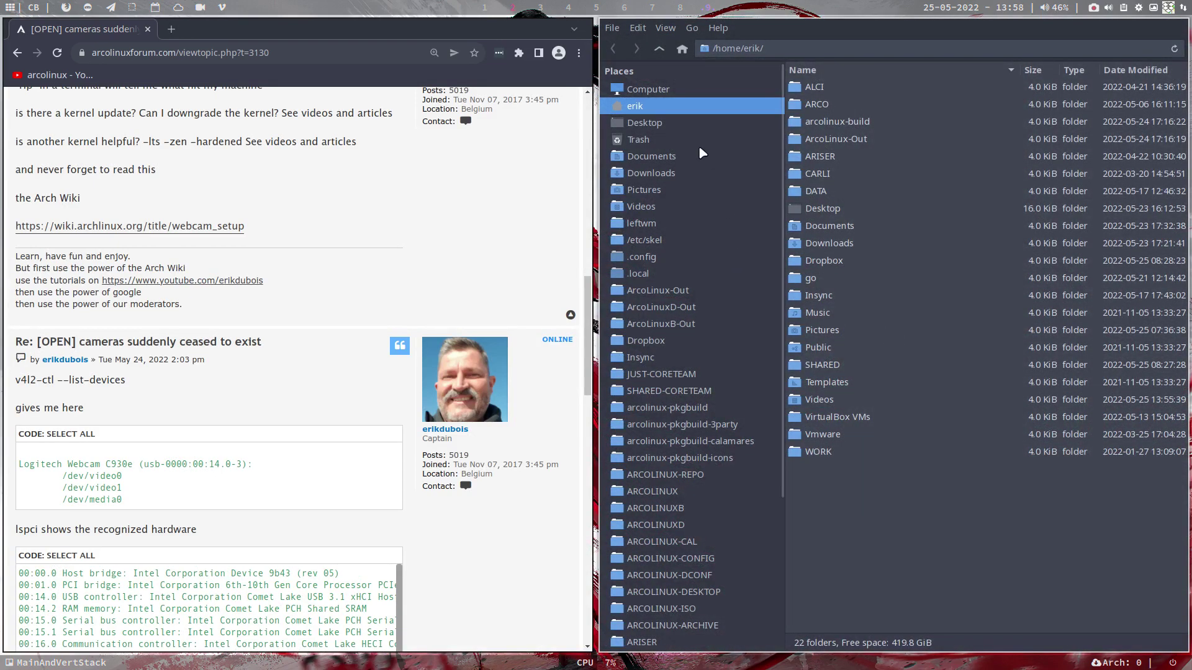
Step: Navigate the file manager from Computer through File System and var to /var/log
{"action": "left_click", "coordinate": [648, 89]}
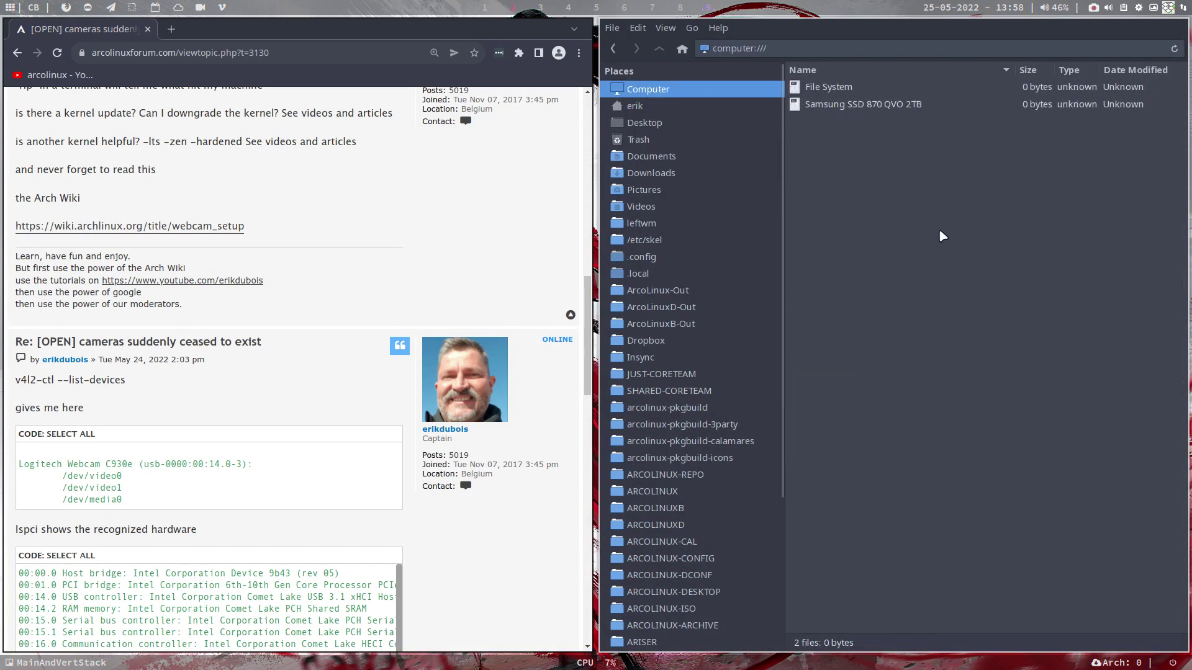
{"action": "double_click", "coordinate": [823, 93]}
{"action": "double_click", "coordinate": [811, 399]}
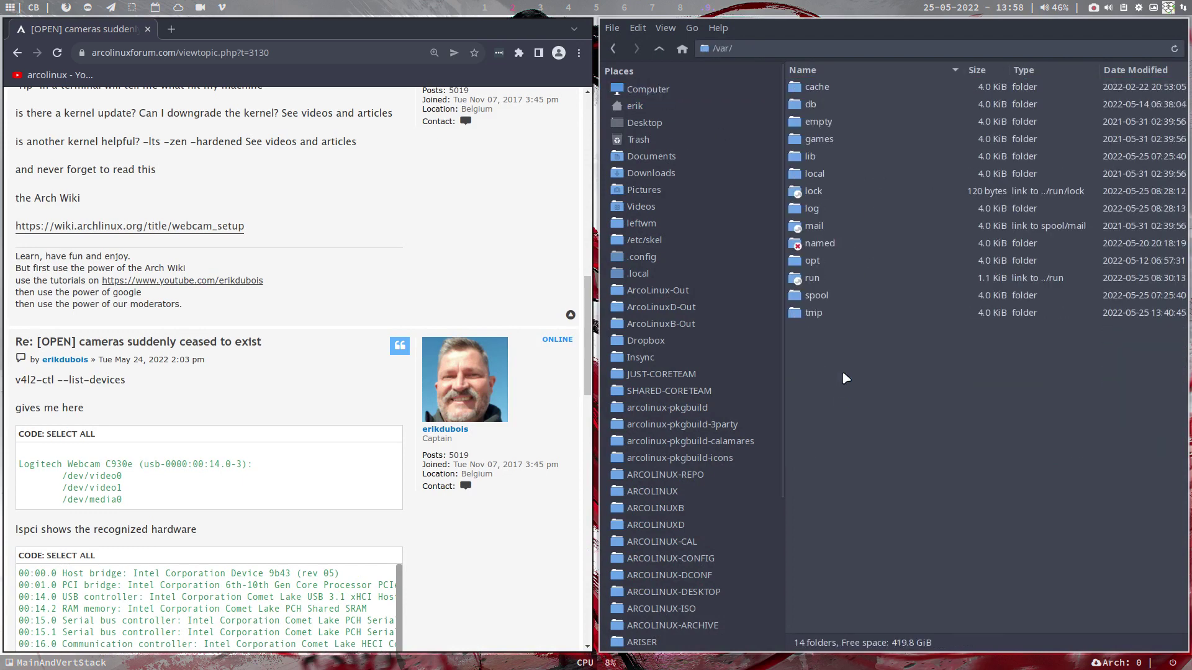
{"action": "left_click", "coordinate": [813, 208]}
{"action": "double_click", "coordinate": [812, 209]}
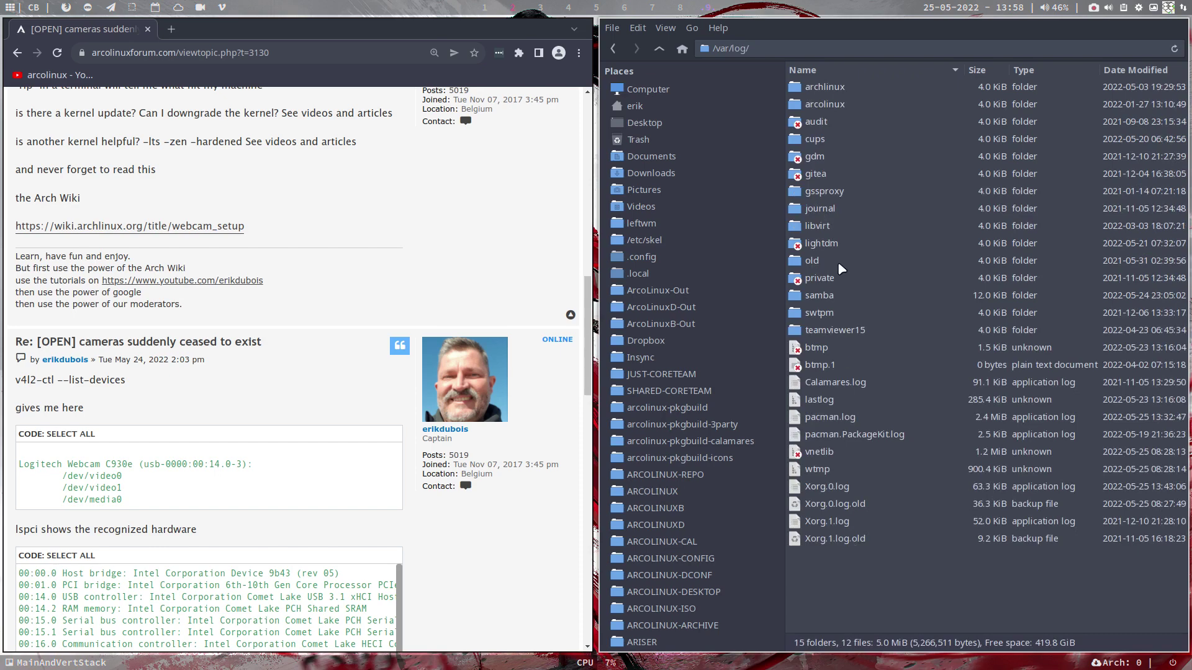
Step: Replace the file manager with a terminal and page through the journalctl output
{"action": "key", "text": "super+q"}
{"action": "key", "text": "super+Return"}
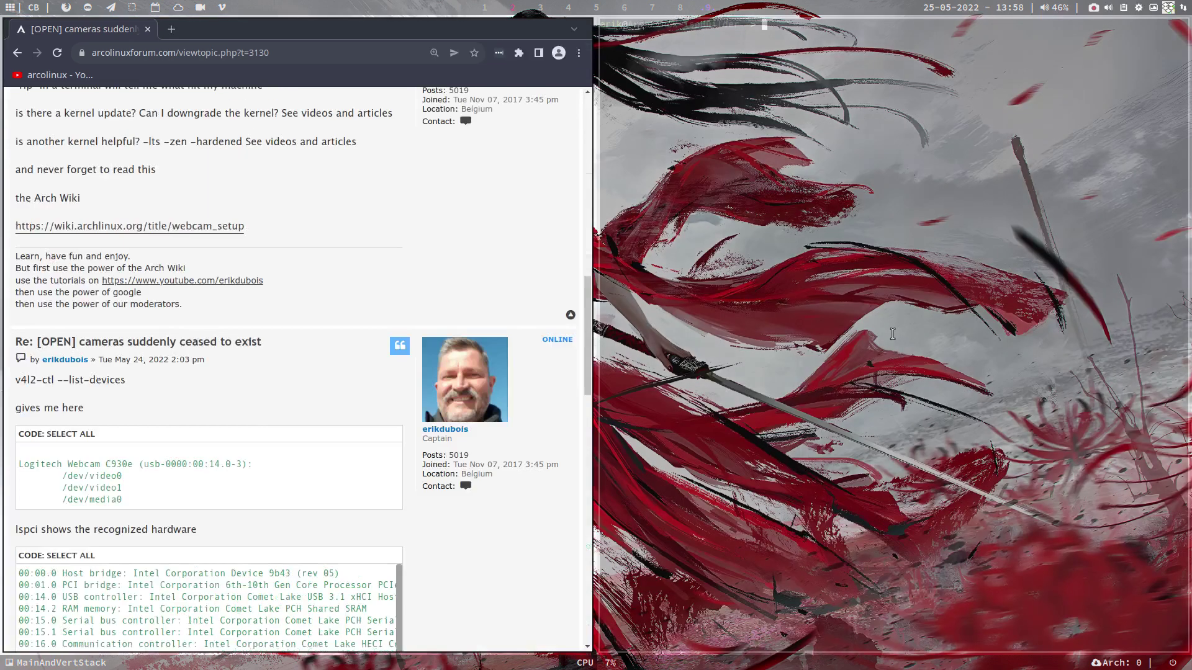
{"action": "type", "text": "journalctl"}
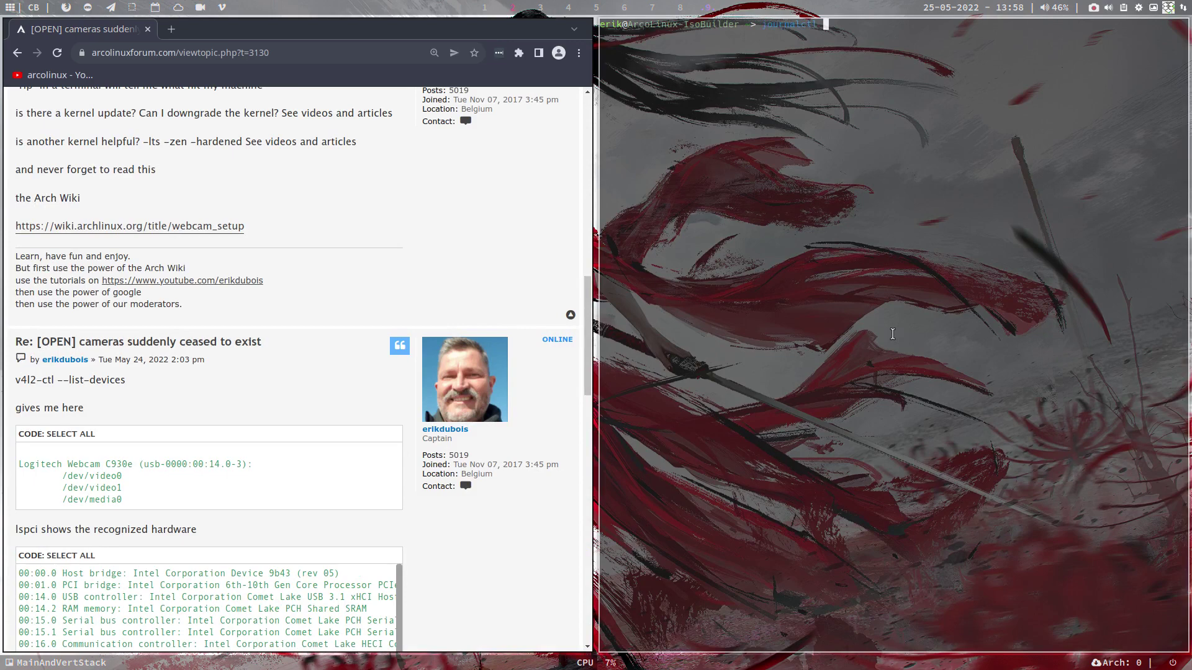
{"action": "key", "text": "Return"}
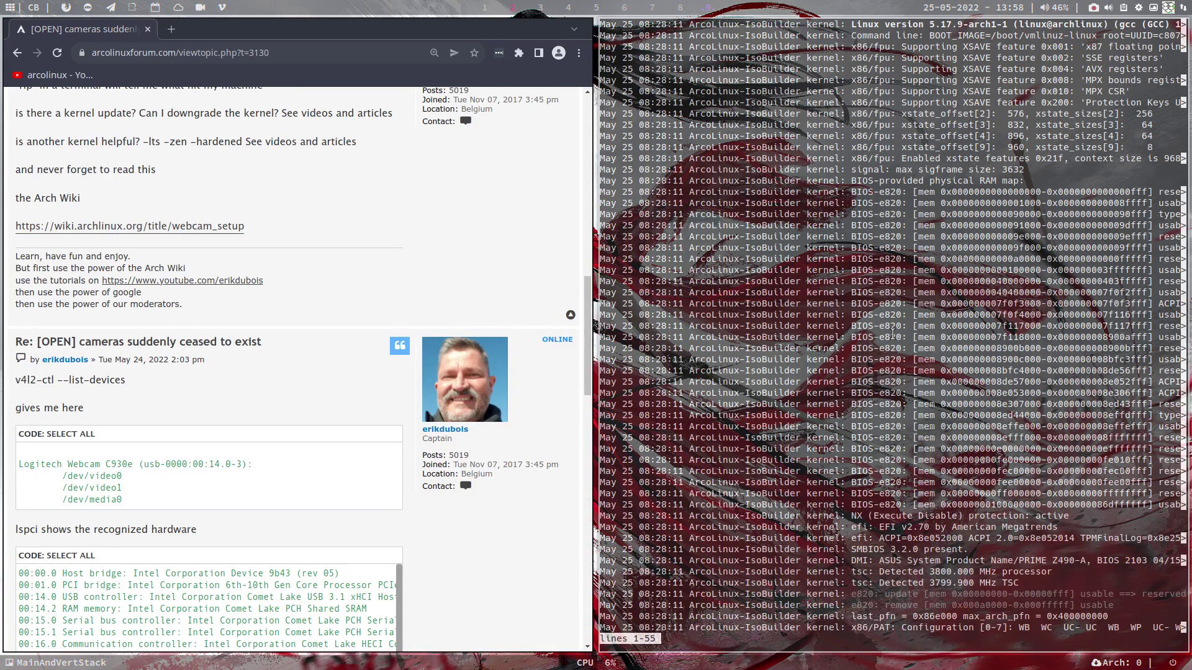
{"action": "key", "text": "space"}
{"action": "key", "text": "space"}
{"action": "key", "text": "space"}
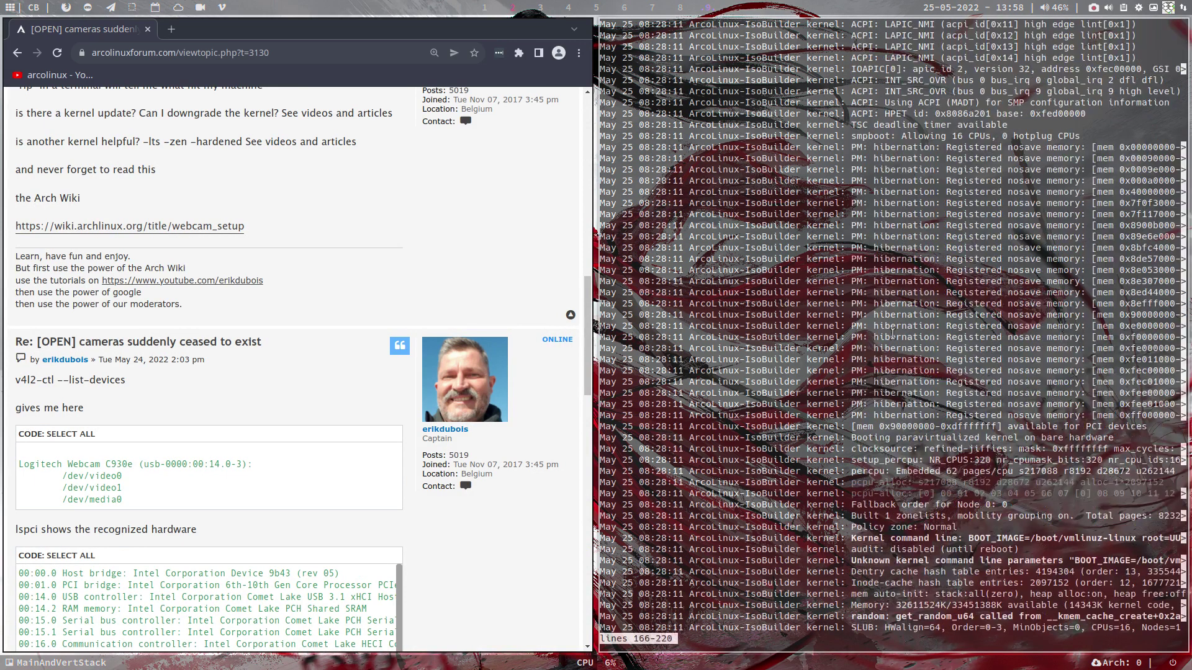
{"action": "type", "text": "q"}
{"action": "type", "text": "dmesg"}
Step: Show the kernel messages with sudo dmesg and save them to log.txt
{"action": "key", "text": "Return"}
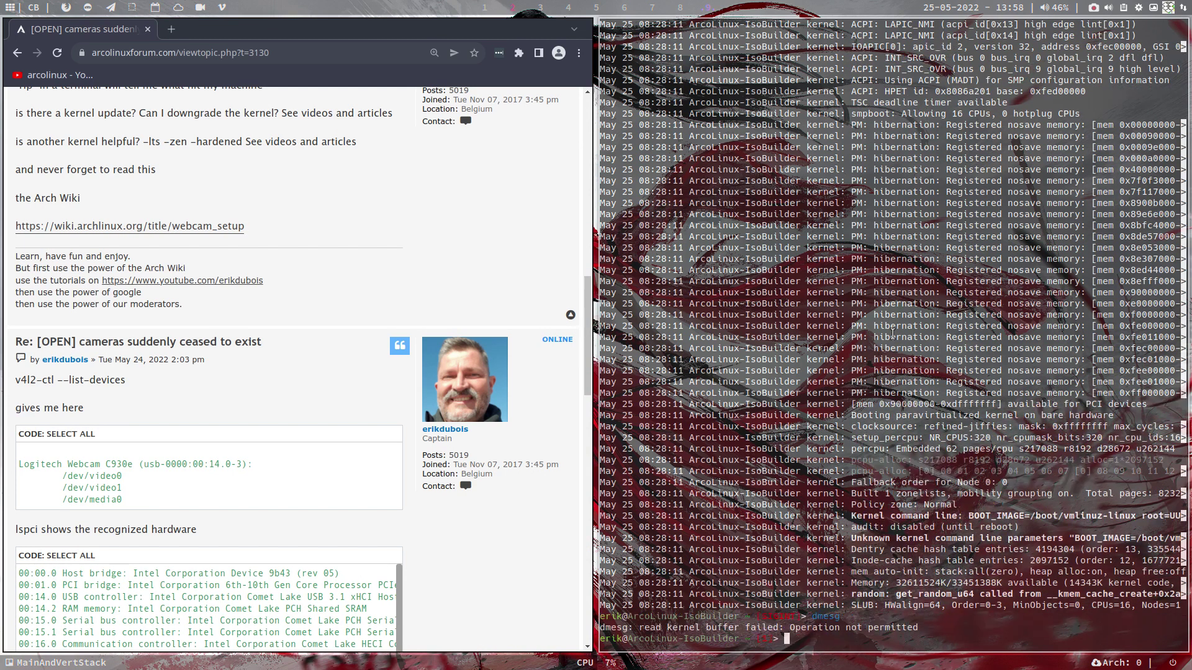
{"action": "key", "text": "Up"}
{"action": "key", "text": "Home"}
{"action": "type", "text": "sudo"}
{"action": "key", "text": "Return"}
{"action": "key", "text": "Return"}
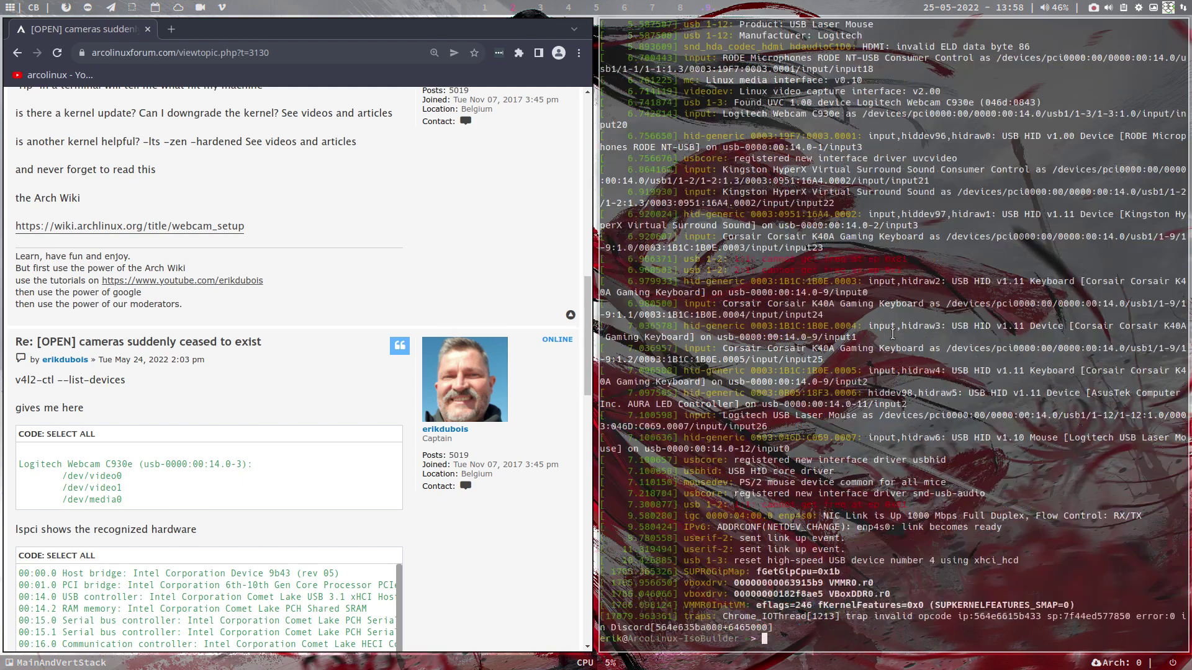
{"action": "scroll", "coordinate": [892, 334], "scroll_direction": "up", "scroll_amount": 10}
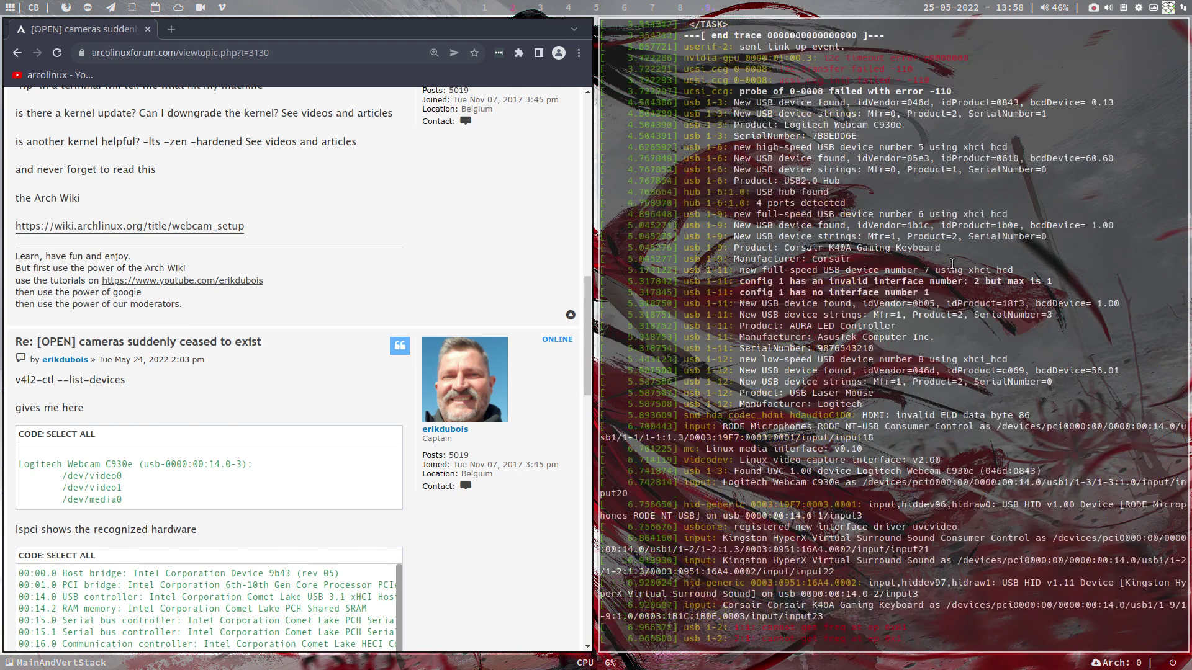
{"action": "scroll", "coordinate": [931, 279], "scroll_direction": "up", "scroll_amount": 10}
{"action": "scroll", "coordinate": [951, 264], "scroll_direction": "down", "scroll_amount": 20}
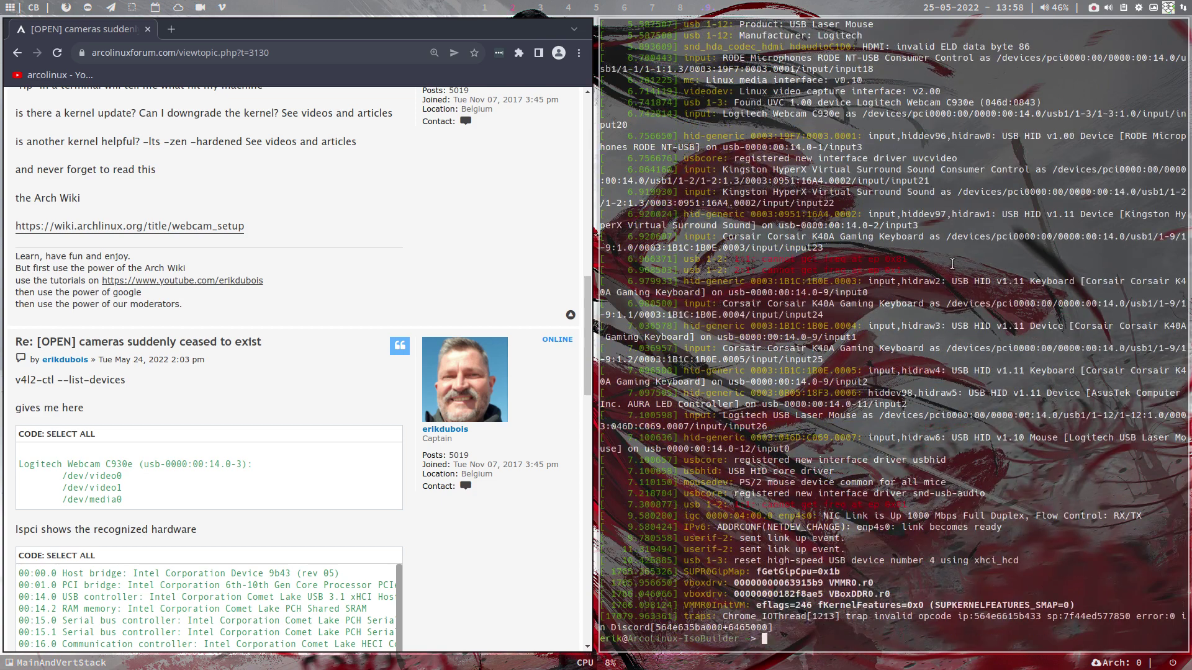
{"action": "key", "text": "Up"}
{"action": "type", "text": ">"}
{"action": "type", "text": " log.txt"}
{"action": "key", "text": "Return"}
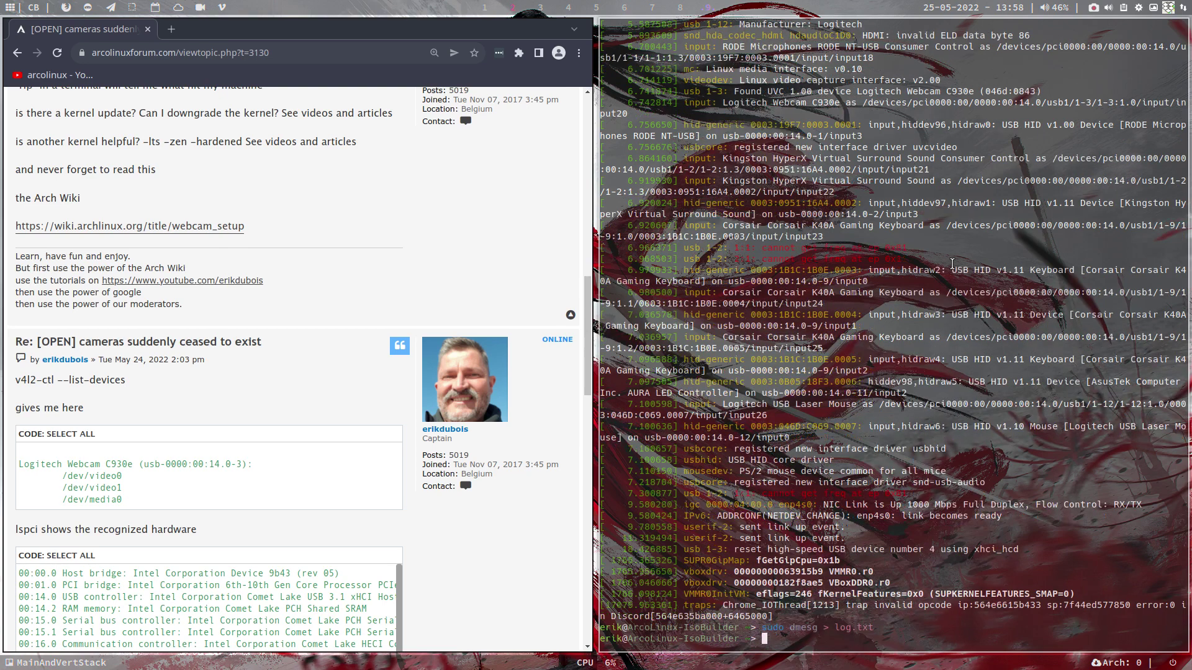
{"action": "type", "text": "subl log.txt"}
Step: Read log.txt in Sublime Text, close it and the terminal, and open a new Chromium tab
{"action": "key", "text": "Return"}
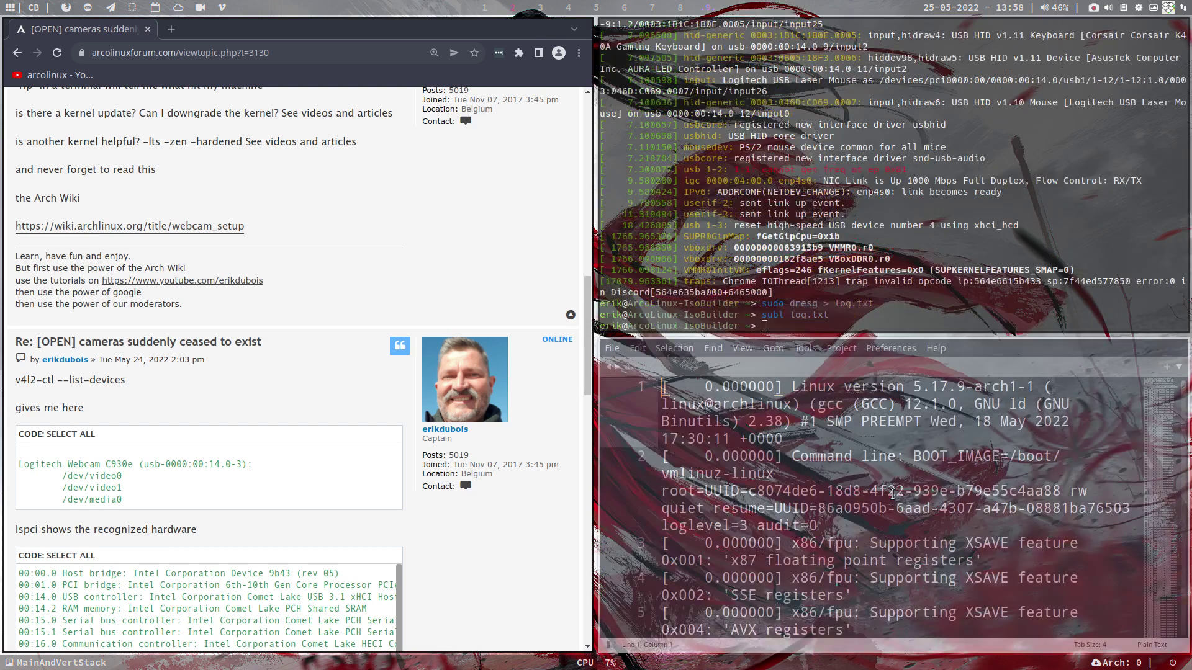
{"action": "scroll", "coordinate": [911, 488], "scroll_direction": "down", "scroll_amount": 10}
{"action": "scroll", "coordinate": [931, 491], "scroll_direction": "down", "scroll_amount": 10}
{"action": "scroll", "coordinate": [968, 493], "scroll_direction": "down", "scroll_amount": 10}
{"action": "scroll", "coordinate": [1004, 494], "scroll_direction": "down", "scroll_amount": 10}
{"action": "scroll", "coordinate": [1004, 491], "scroll_direction": "down", "scroll_amount": 5}
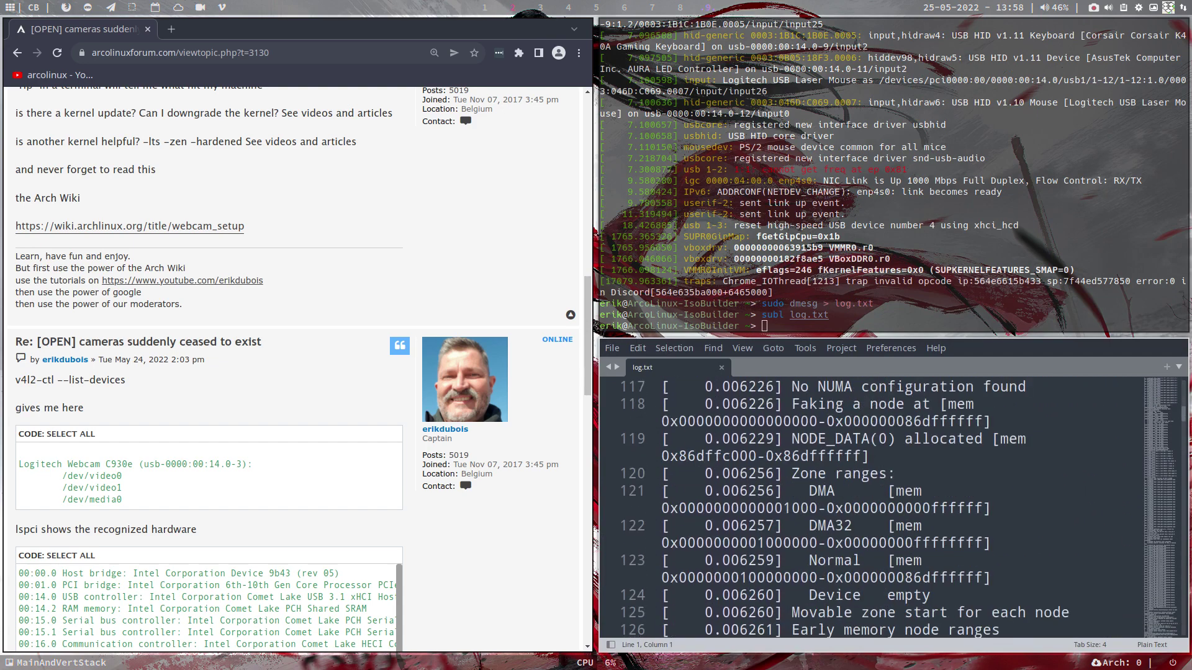
{"action": "key", "text": "super+q"}
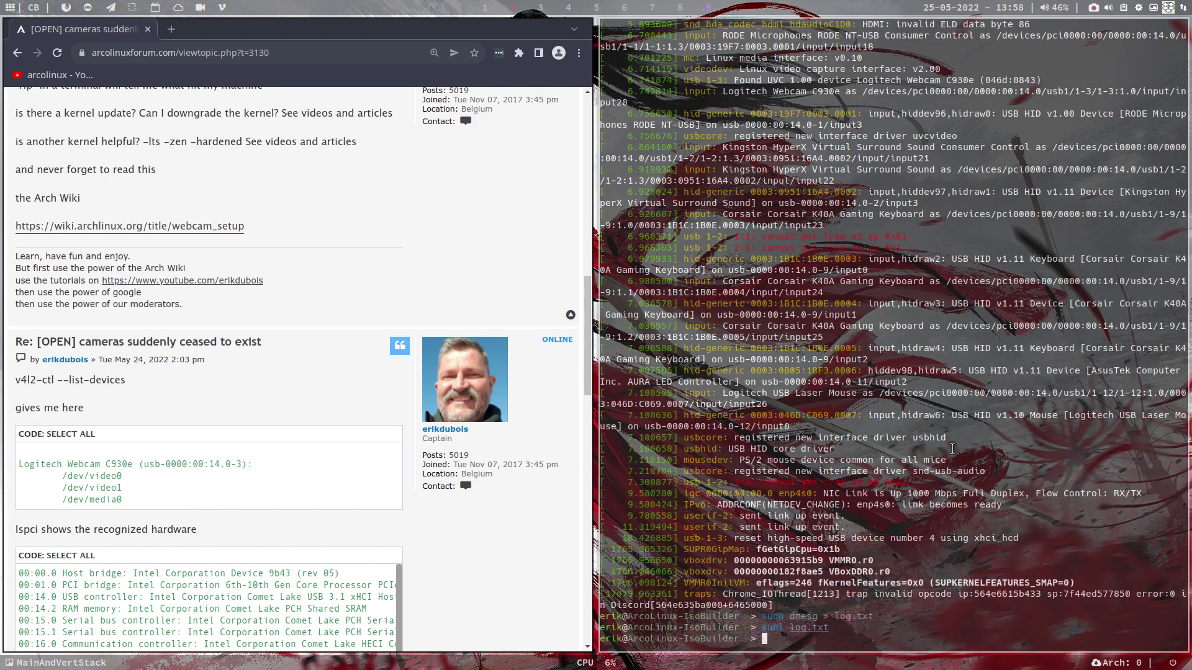
{"action": "key", "text": "super+q"}
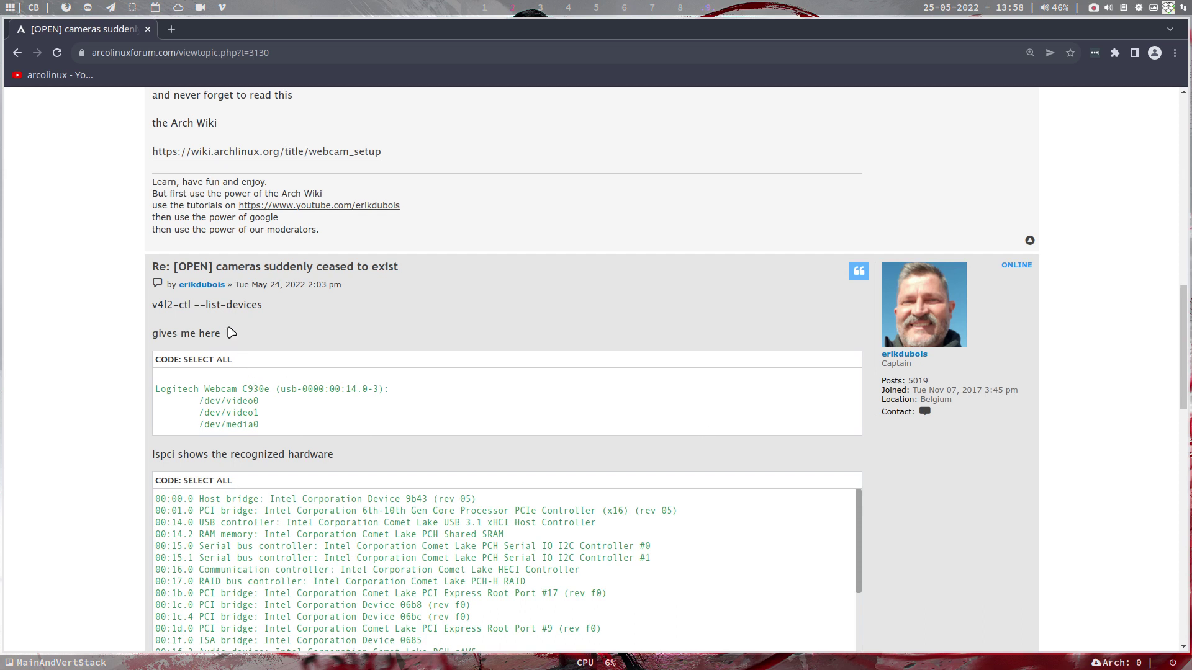
{"action": "scroll", "coordinate": [187, 296], "scroll_direction": "up", "scroll_amount": 2}
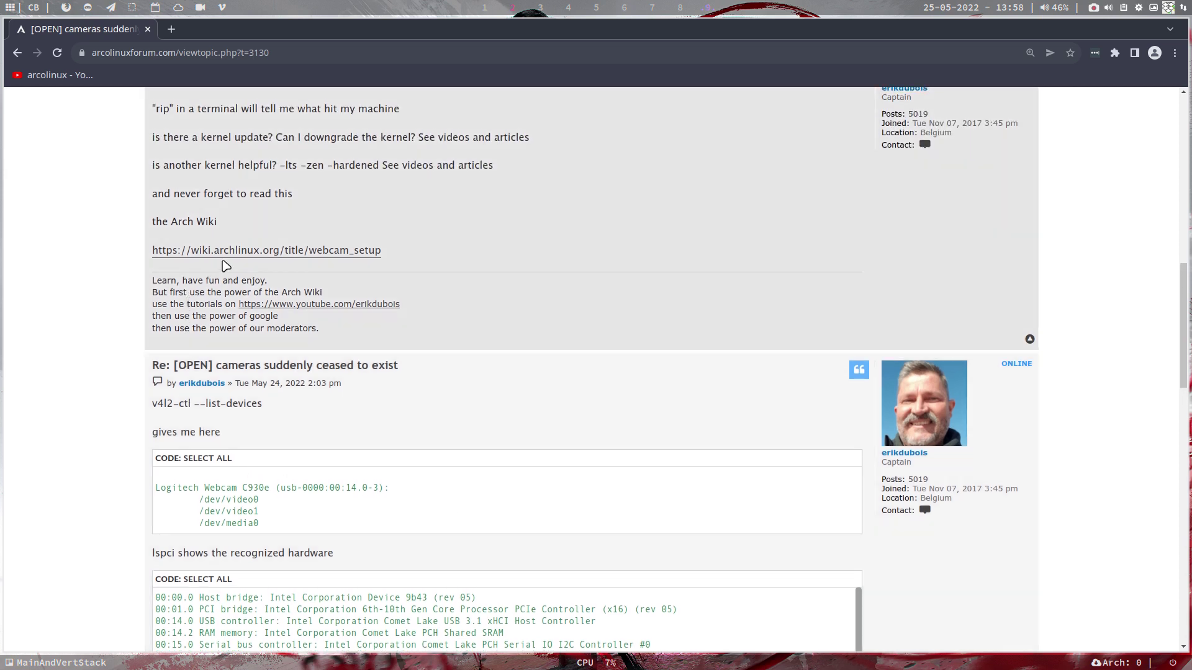
{"action": "scroll", "coordinate": [224, 264], "scroll_direction": "up", "scroll_amount": 2}
{"action": "scroll", "coordinate": [238, 182], "scroll_direction": "up", "scroll_amount": 2}
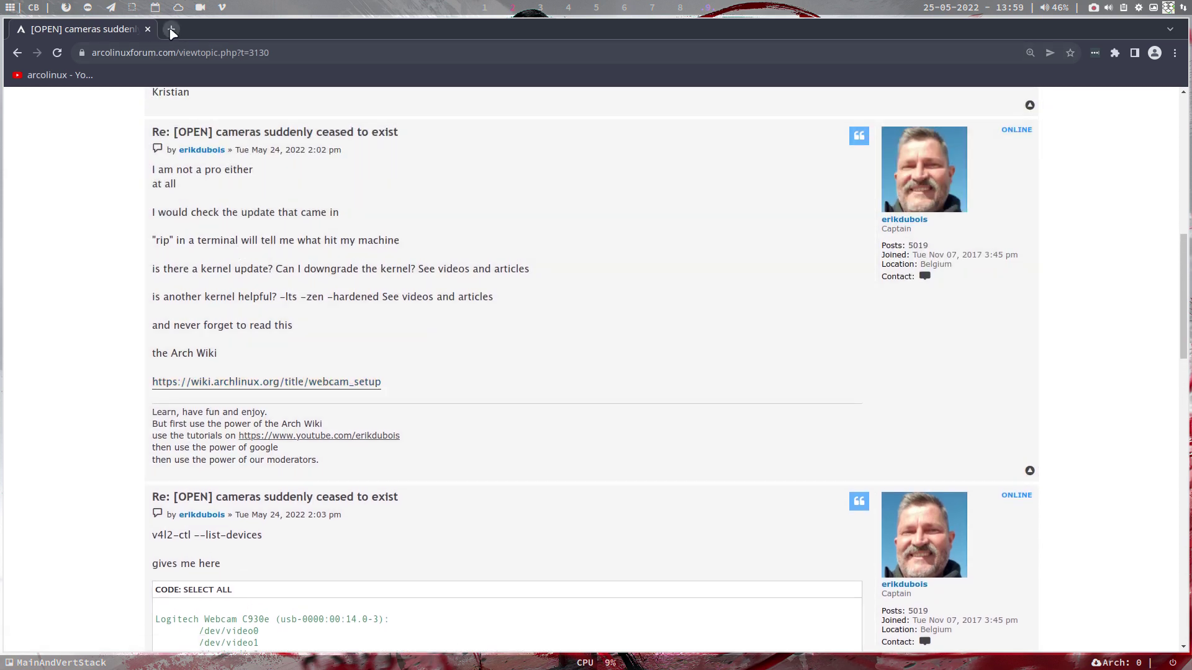
{"action": "left_click", "coordinate": [170, 29]}
{"action": "type", "text": "a"}
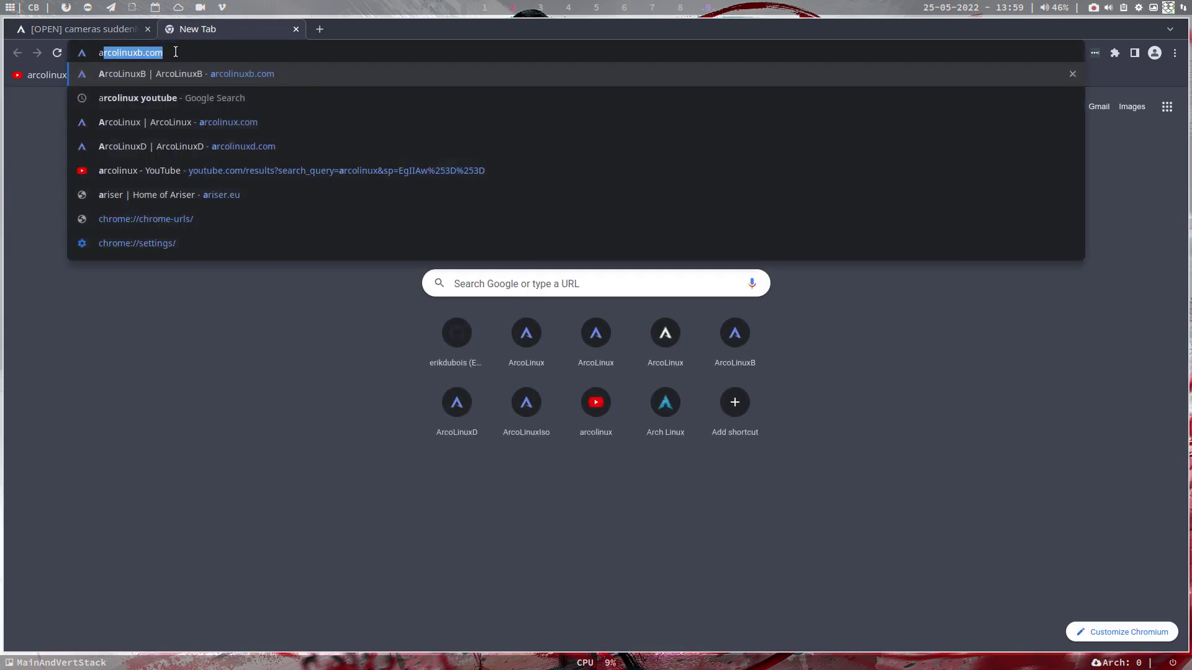
{"action": "type", "text": "rch wiki"}
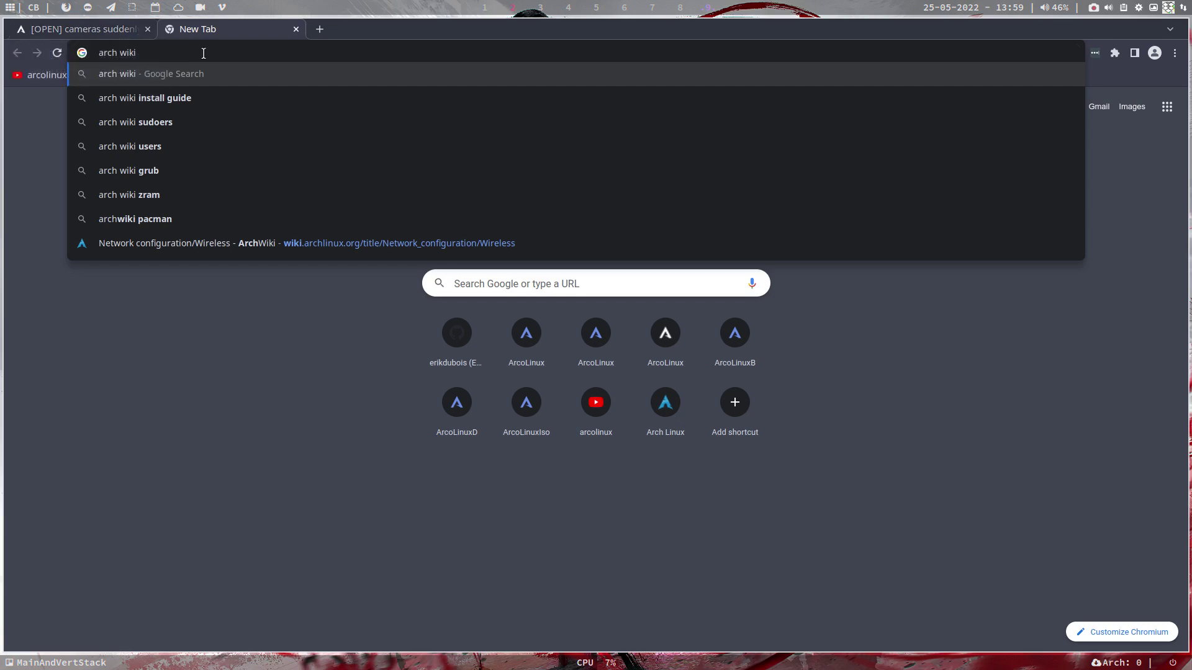
{"action": "type", "text": "webcam"}
Step: Search Google for 'arch wiki webcam', then return to the forum thread tab
{"action": "key", "text": "Return"}
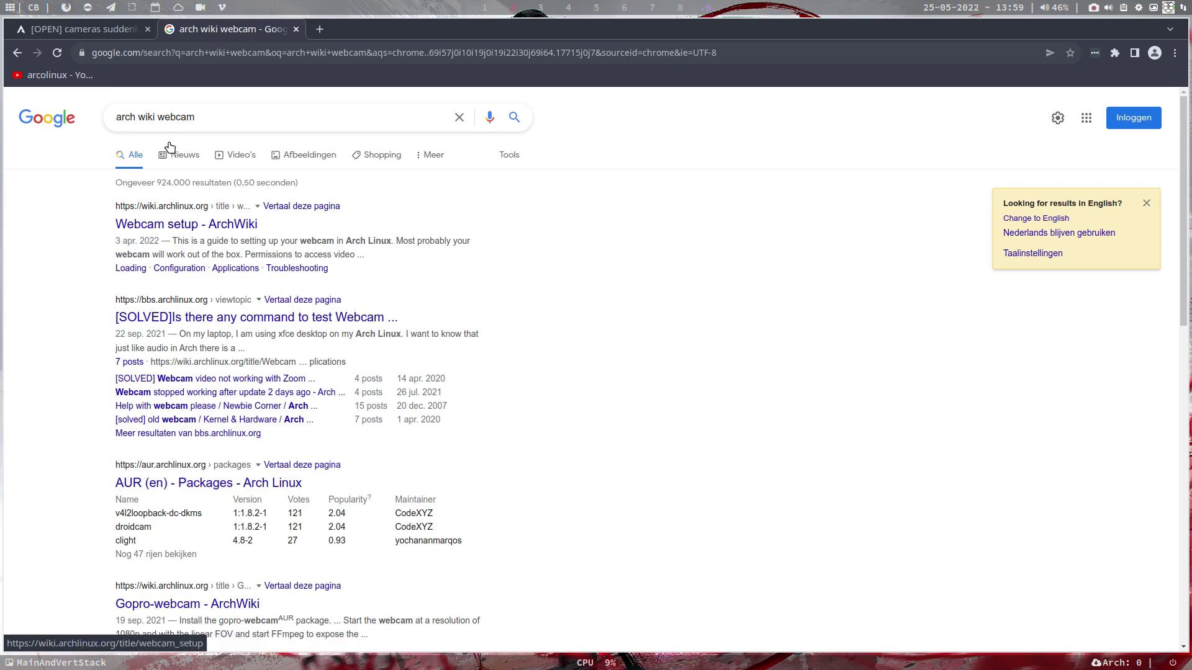
{"action": "left_click", "coordinate": [82, 29]}
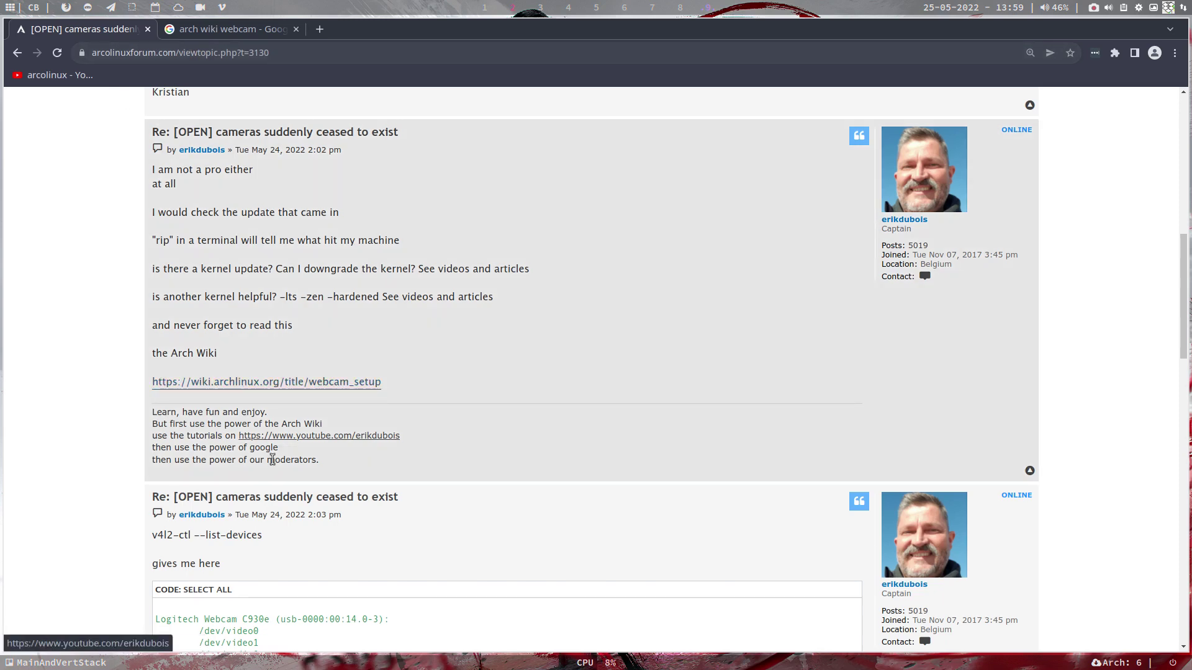
{"action": "scroll", "coordinate": [273, 459], "scroll_direction": "down", "scroll_amount": 3}
{"action": "left_click_drag", "start_coordinate": [156, 371], "coordinate": [260, 370]}
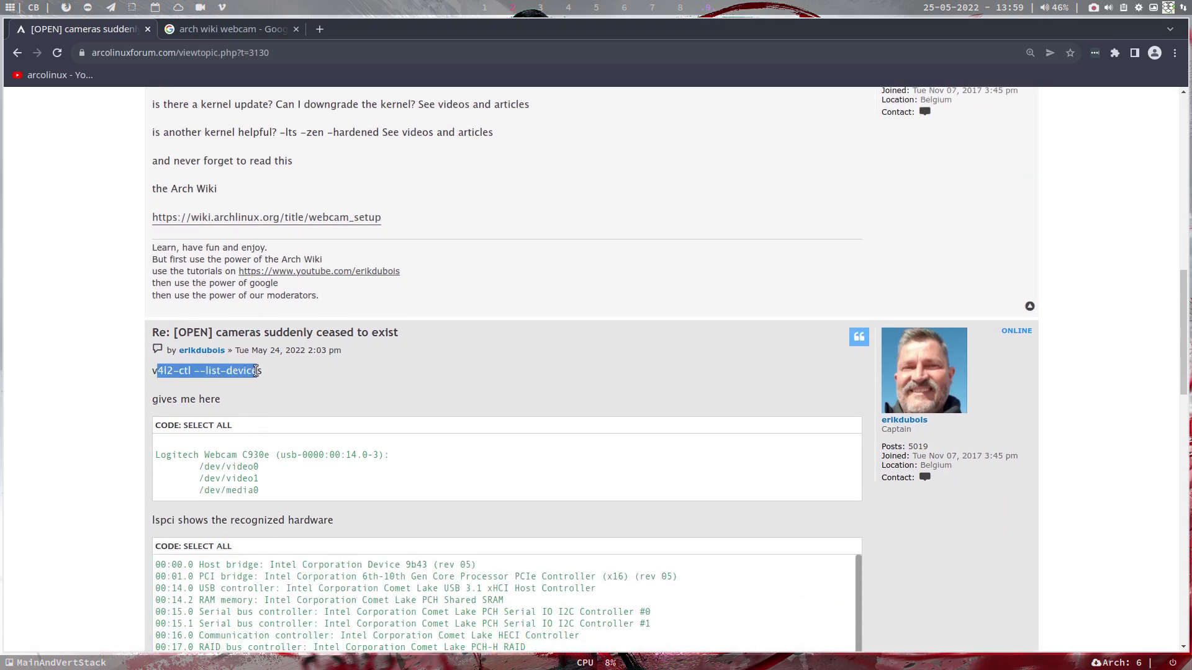
{"action": "left_click", "coordinate": [270, 376]}
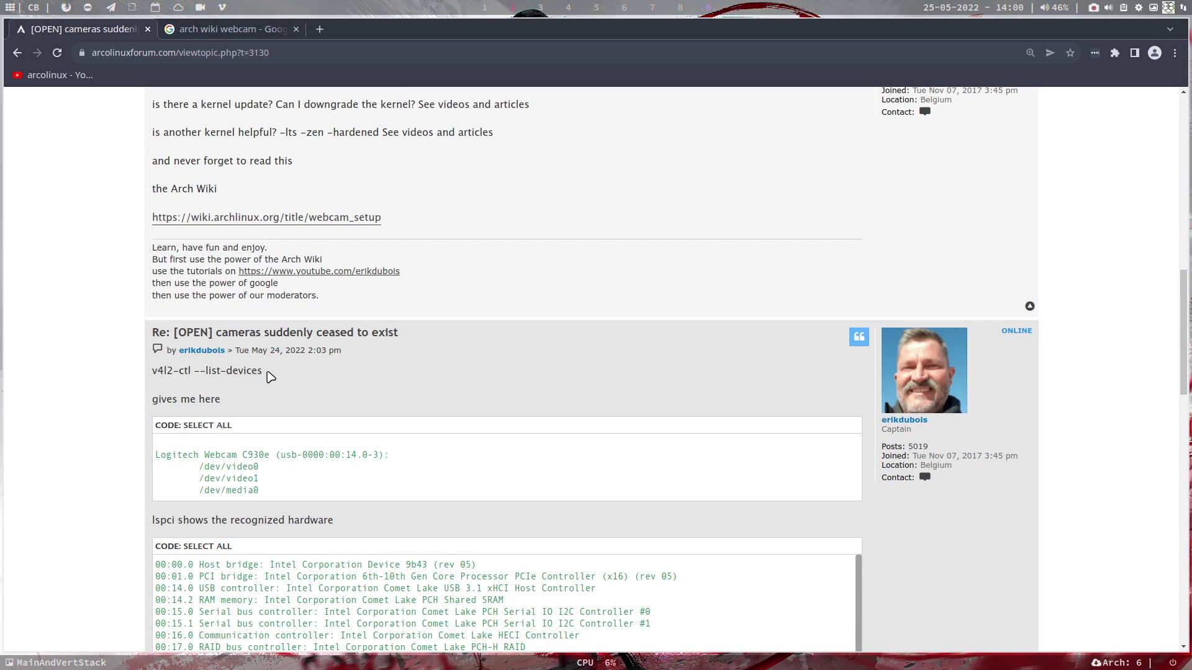
{"action": "scroll", "coordinate": [270, 376], "scroll_direction": "down", "scroll_amount": 3}
{"action": "scroll", "coordinate": [270, 377], "scroll_direction": "down", "scroll_amount": 2}
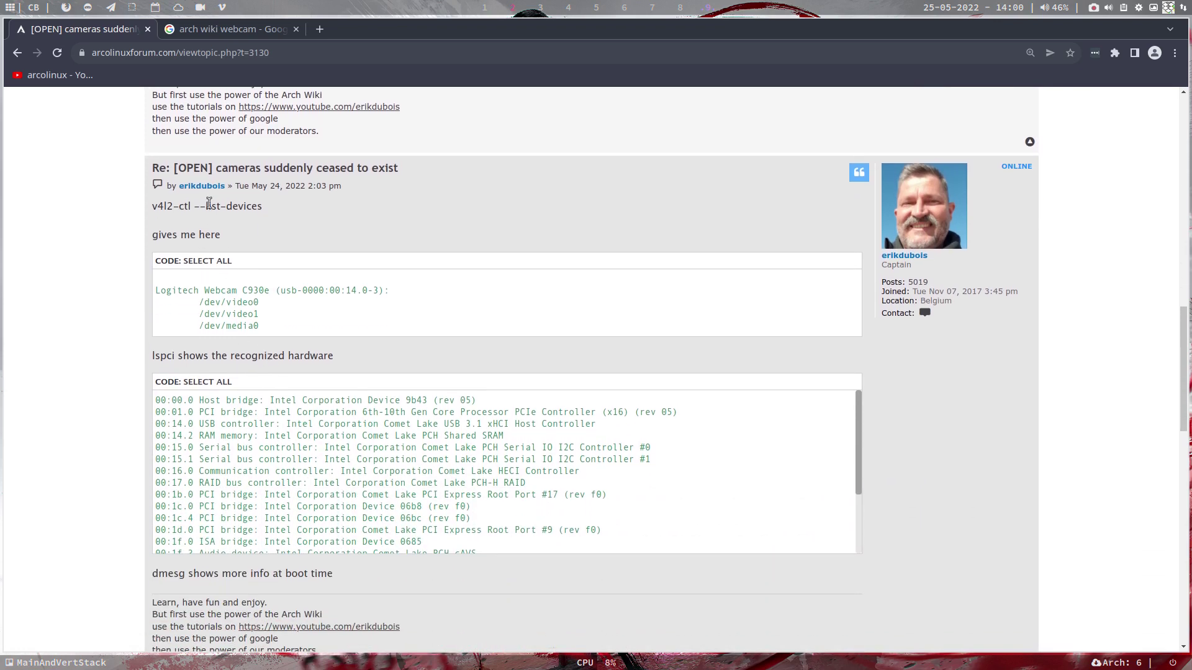
{"action": "scroll", "coordinate": [218, 401], "scroll_direction": "down", "scroll_amount": 3}
{"action": "scroll", "coordinate": [219, 466], "scroll_direction": "down", "scroll_amount": 2}
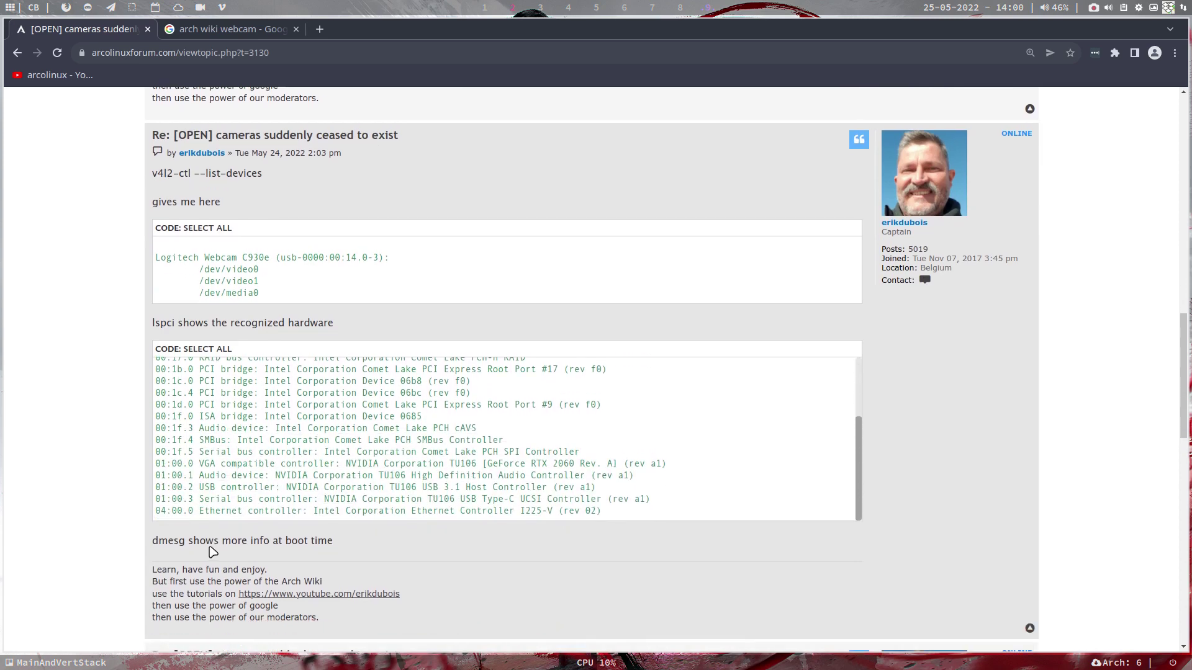
{"action": "scroll", "coordinate": [213, 552], "scroll_direction": "down", "scroll_amount": 3}
{"action": "scroll", "coordinate": [212, 553], "scroll_direction": "down", "scroll_amount": 2}
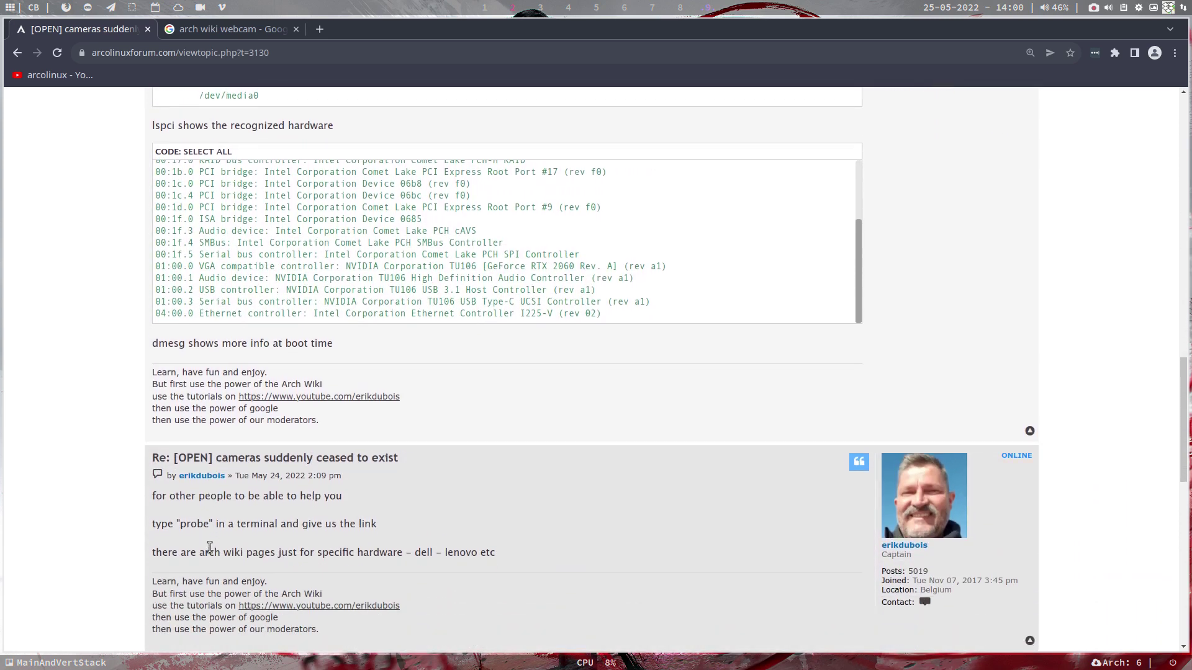
{"action": "scroll", "coordinate": [210, 548], "scroll_direction": "down", "scroll_amount": 3}
{"action": "scroll", "coordinate": [210, 547], "scroll_direction": "down", "scroll_amount": 2}
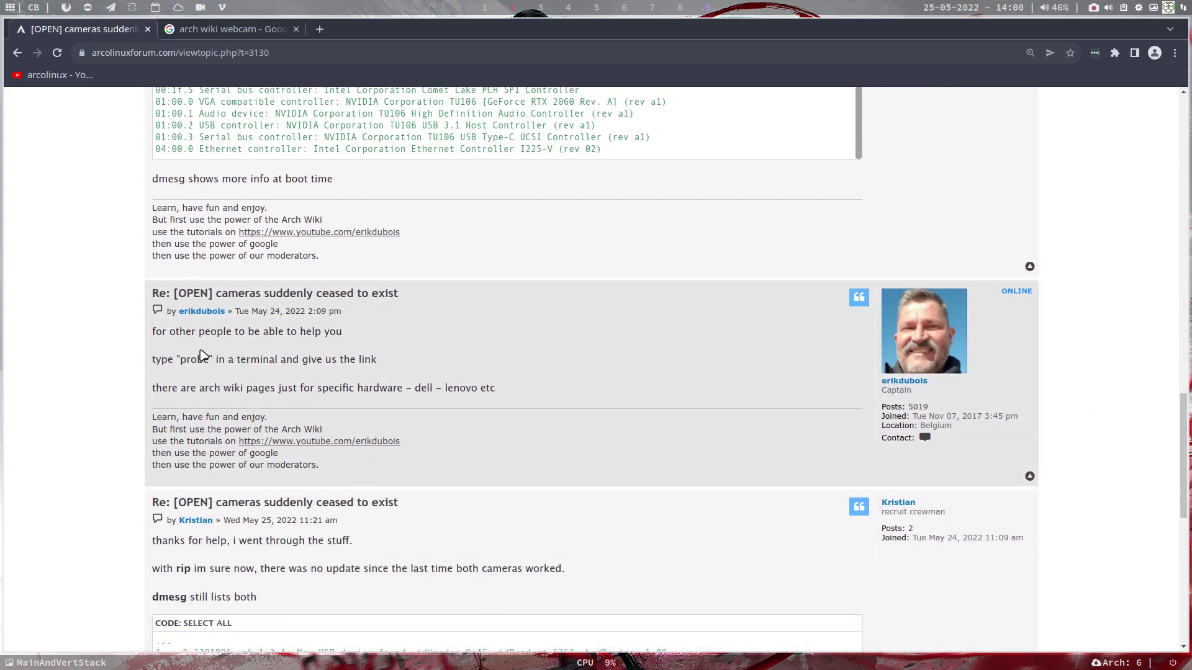
{"action": "scroll", "coordinate": [199, 356], "scroll_direction": "down", "scroll_amount": 3}
{"action": "scroll", "coordinate": [199, 357], "scroll_direction": "down", "scroll_amount": 2}
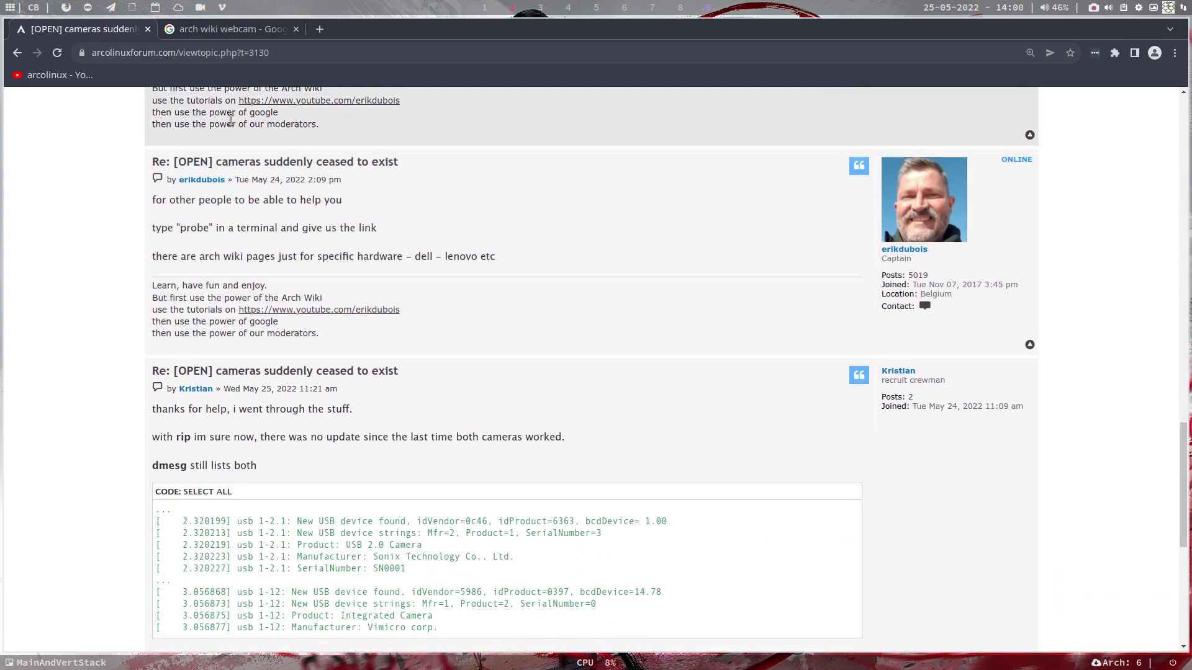
{"action": "scroll", "coordinate": [159, 480], "scroll_direction": "down", "scroll_amount": 3}
{"action": "scroll", "coordinate": [160, 480], "scroll_direction": "down", "scroll_amount": 2}
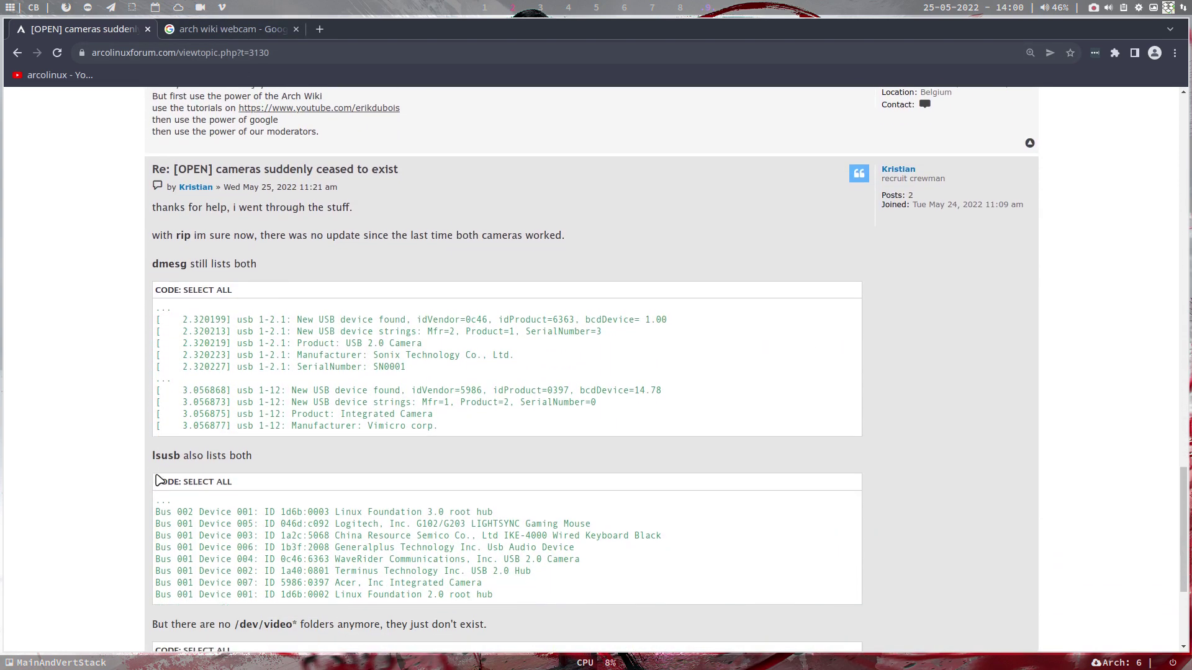
{"action": "scroll", "coordinate": [158, 480], "scroll_direction": "down", "scroll_amount": 3}
{"action": "scroll", "coordinate": [159, 480], "scroll_direction": "down", "scroll_amount": 2}
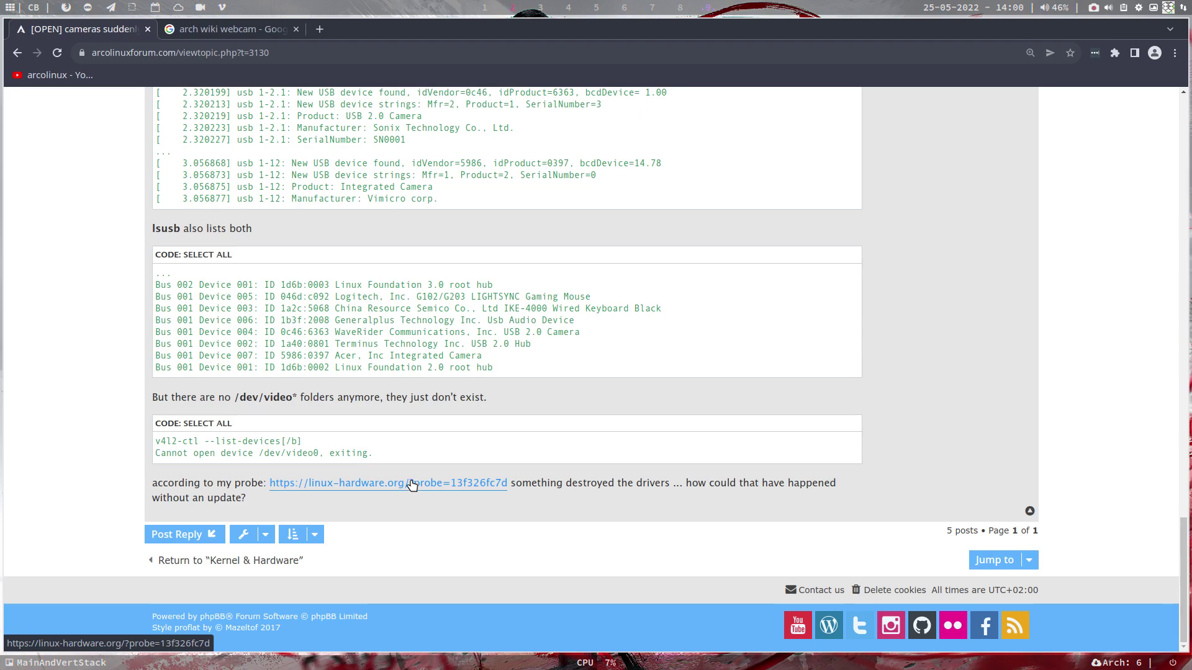
Step: Run the probe command with sudo and open the uploaded ASUSTek PRIME Z490-A probe page
{"action": "key", "text": "super+Return"}
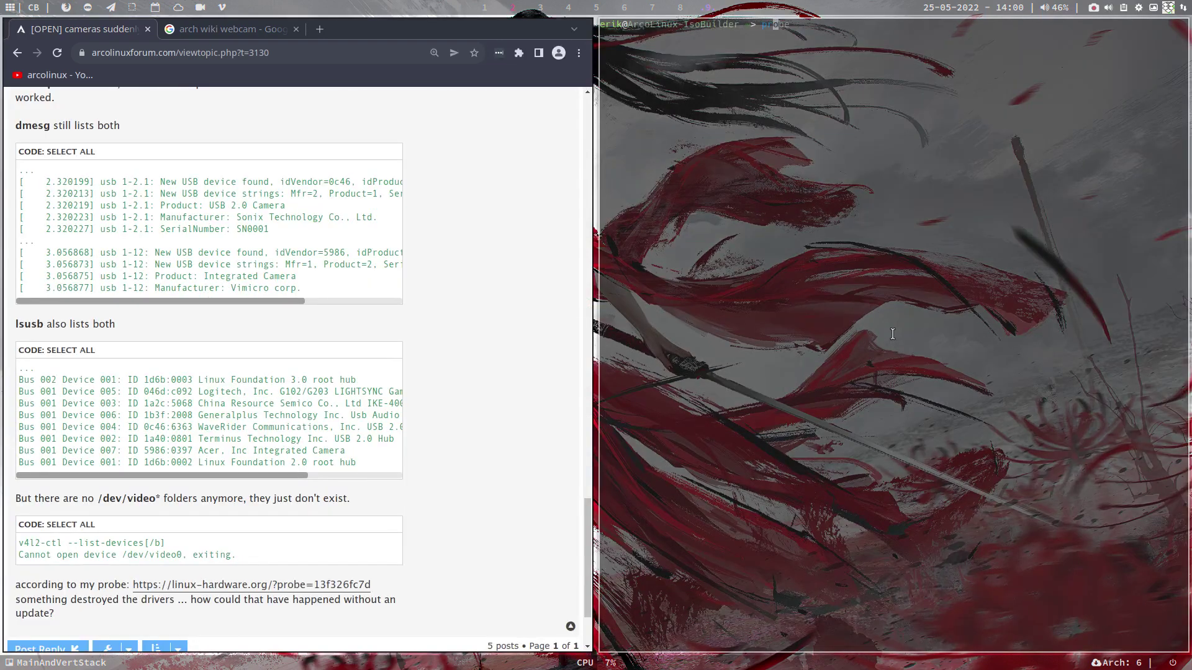
{"action": "type", "text": "probe"}
{"action": "key", "text": "Return"}
{"action": "key", "text": "Return"}
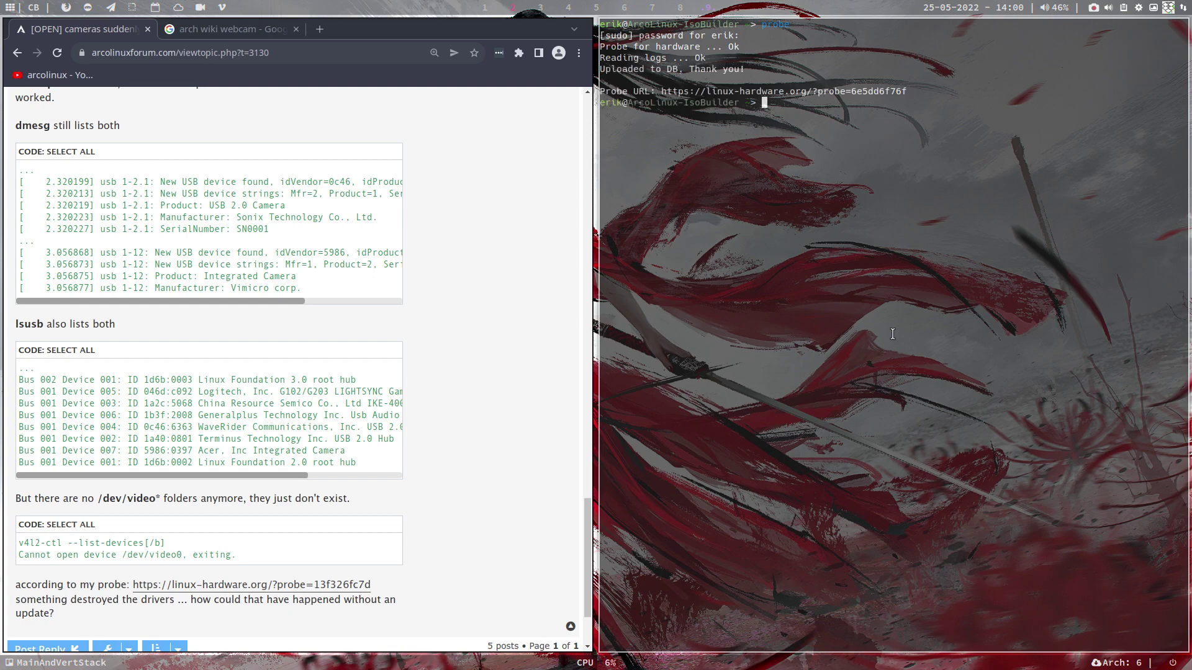
{"action": "left_click", "coordinate": [794, 98]}
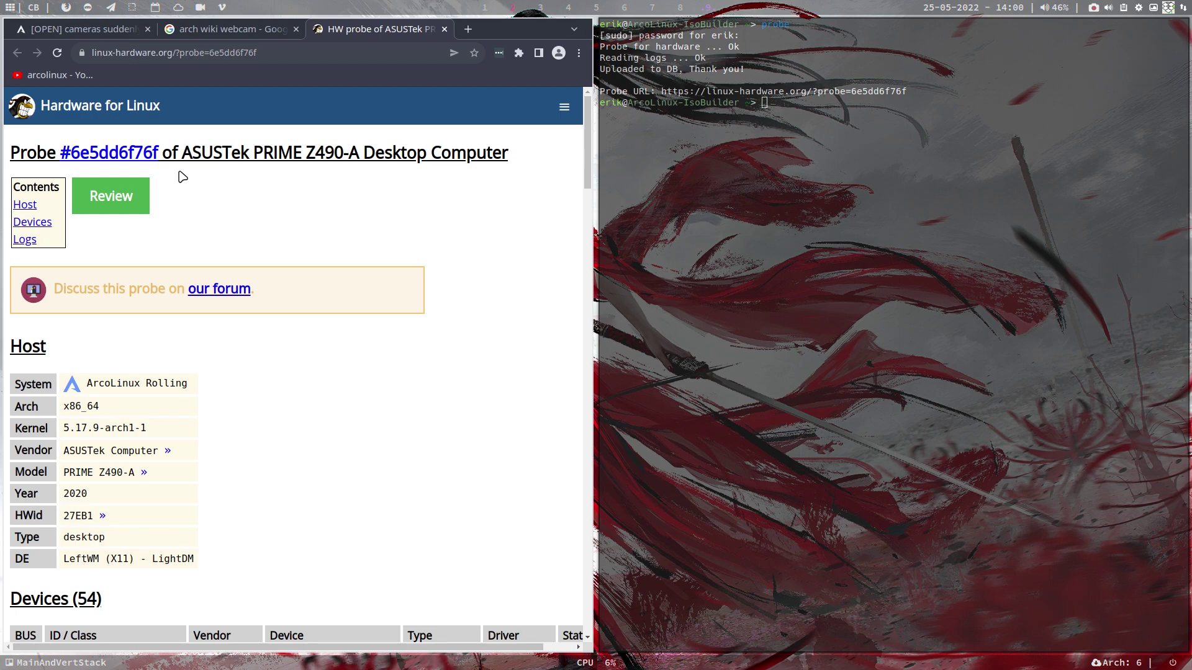
Step: Reopen the probe page in full-screen Chromium and go to the linux-hardware.org home page
{"action": "key", "text": "super+q"}
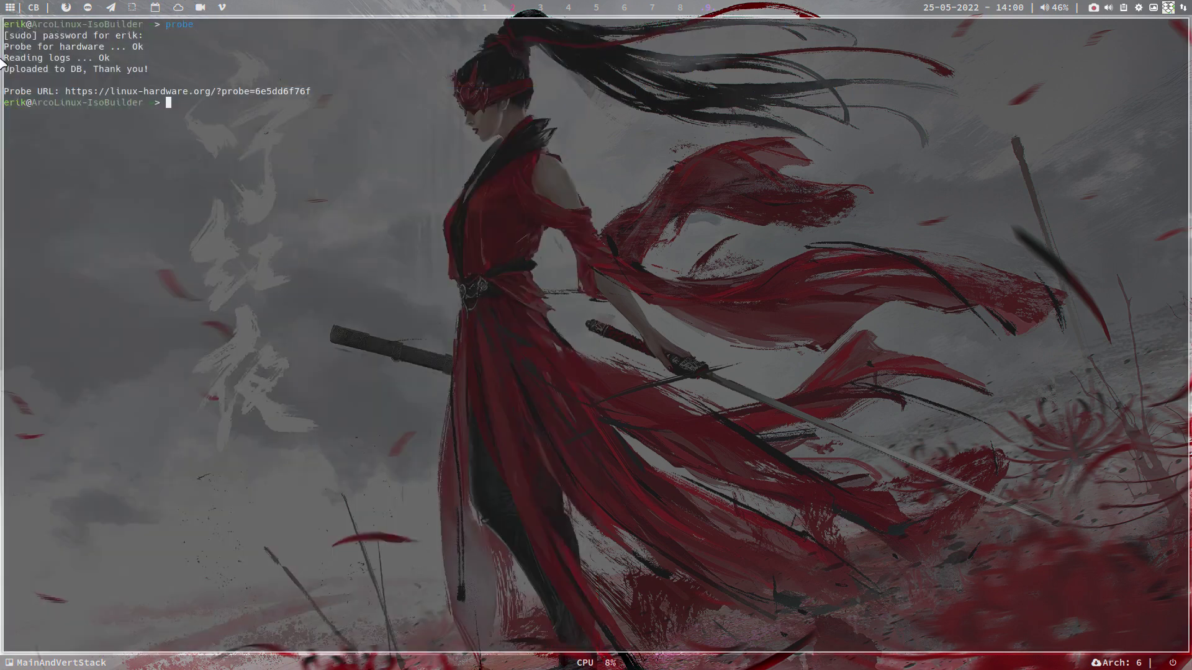
{"action": "left_click", "coordinate": [260, 91], "text": "ctrl"}
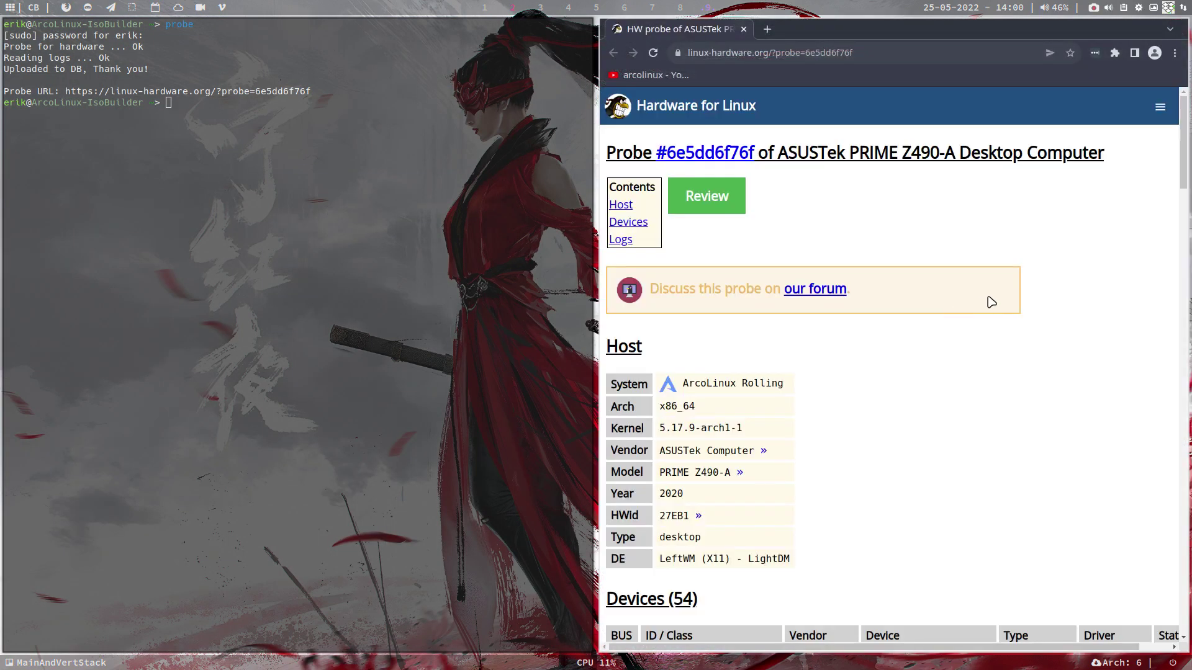
{"action": "key", "text": "super+f"}
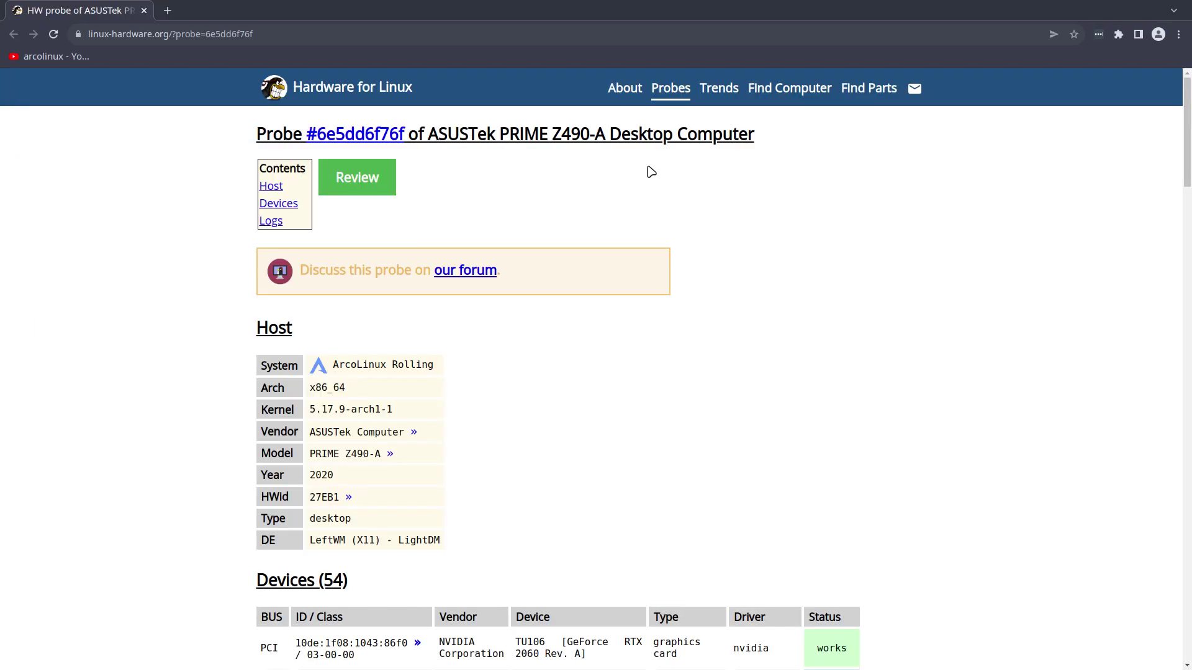
{"action": "left_click", "coordinate": [359, 86]}
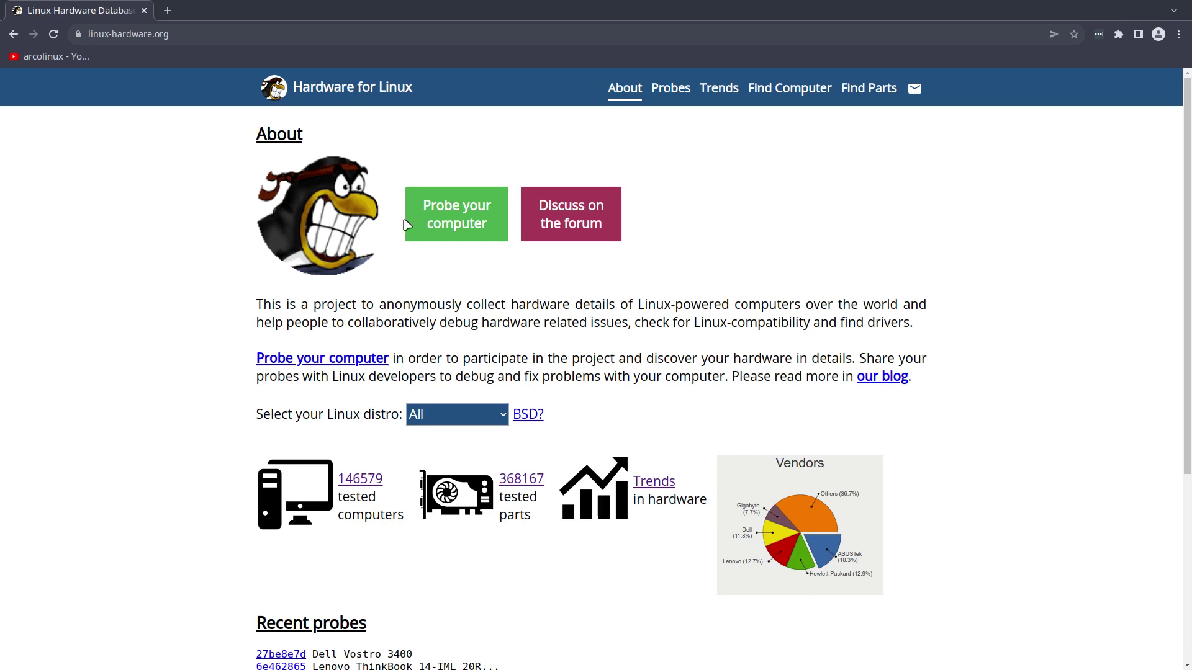
Step: Browse the distro list without choosing one, then go to the Find Computer listing
{"action": "left_click", "coordinate": [473, 419]}
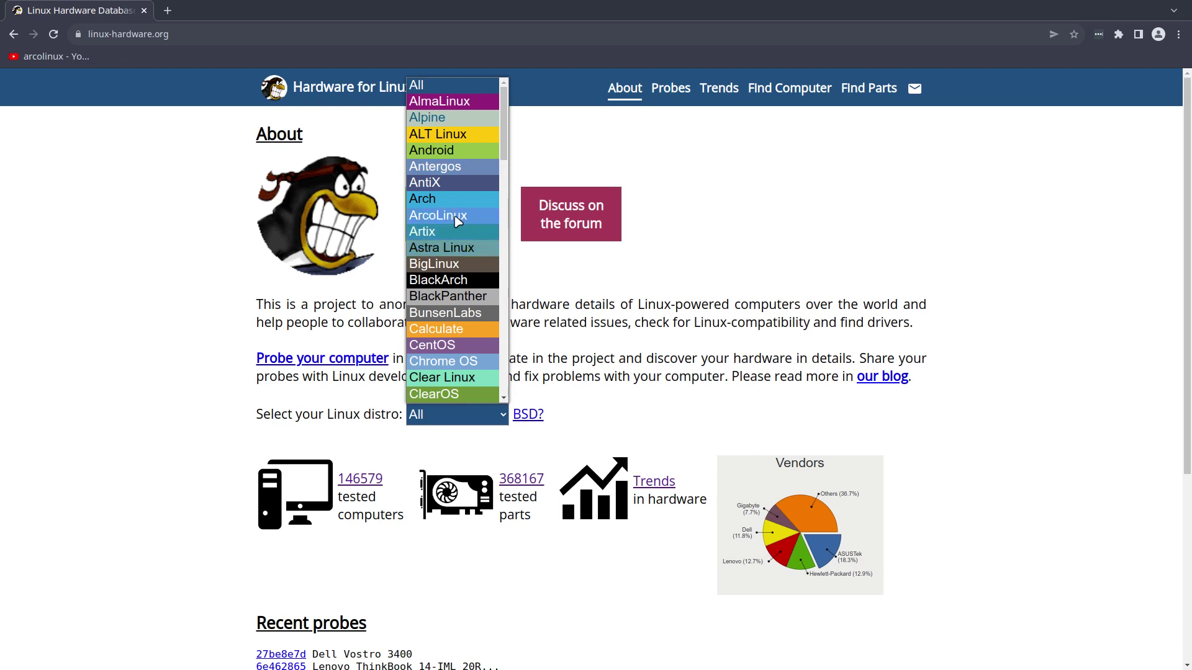
{"action": "scroll", "coordinate": [458, 382], "scroll_direction": "down", "scroll_amount": 4}
{"action": "scroll", "coordinate": [458, 382], "scroll_direction": "down", "scroll_amount": 2}
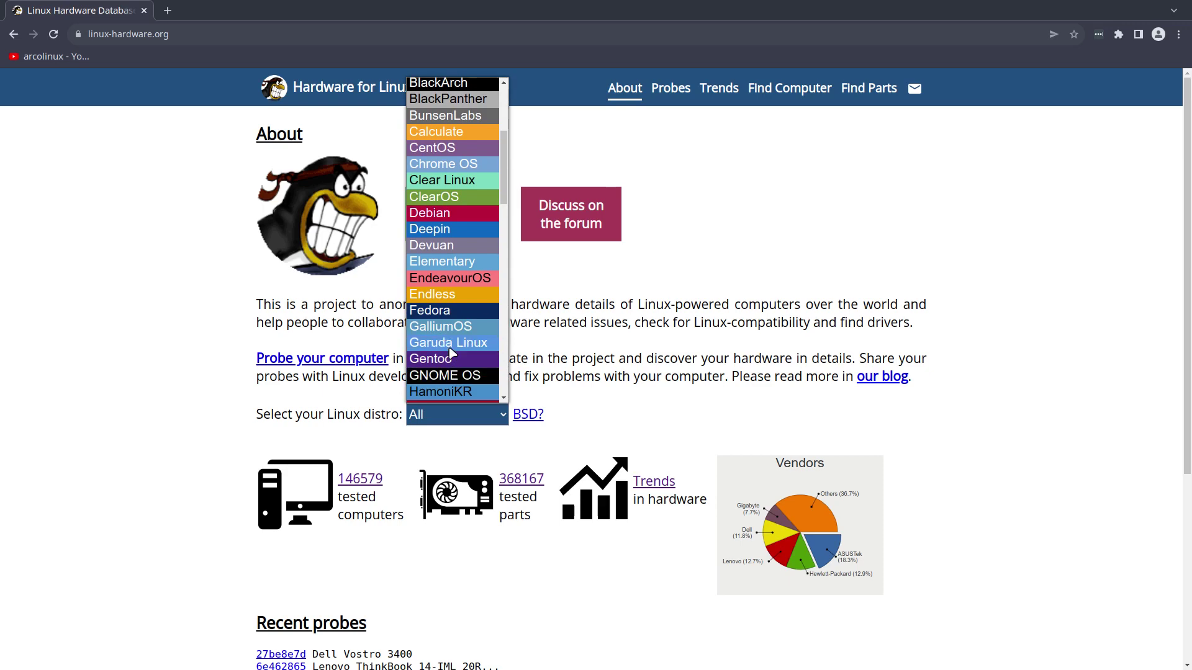
{"action": "left_click", "coordinate": [598, 275]}
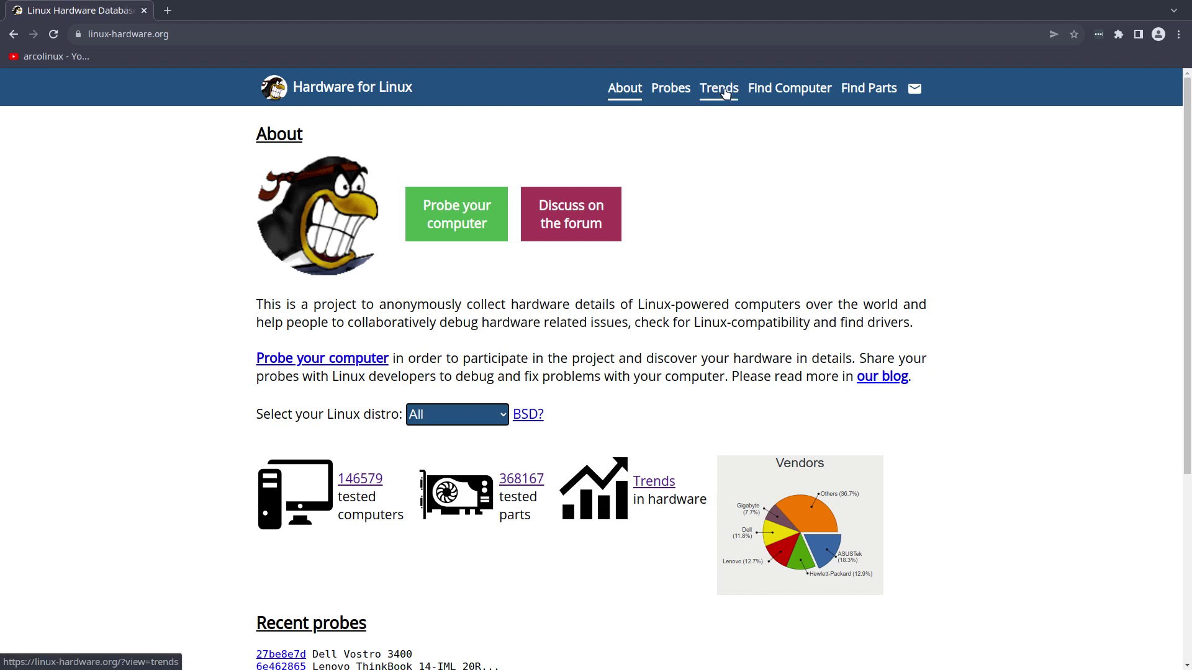
{"action": "left_click", "coordinate": [788, 89]}
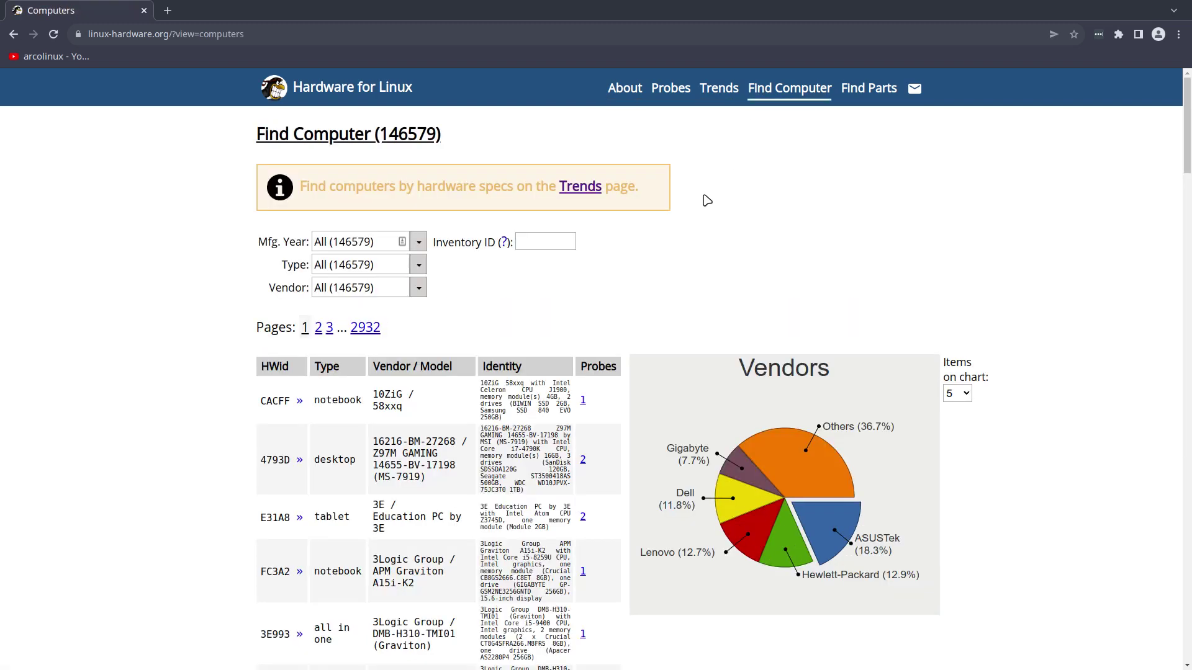
Step: Filter the computer listing to the Notebook type
{"action": "left_click", "coordinate": [418, 243]}
{"action": "left_click", "coordinate": [450, 275]}
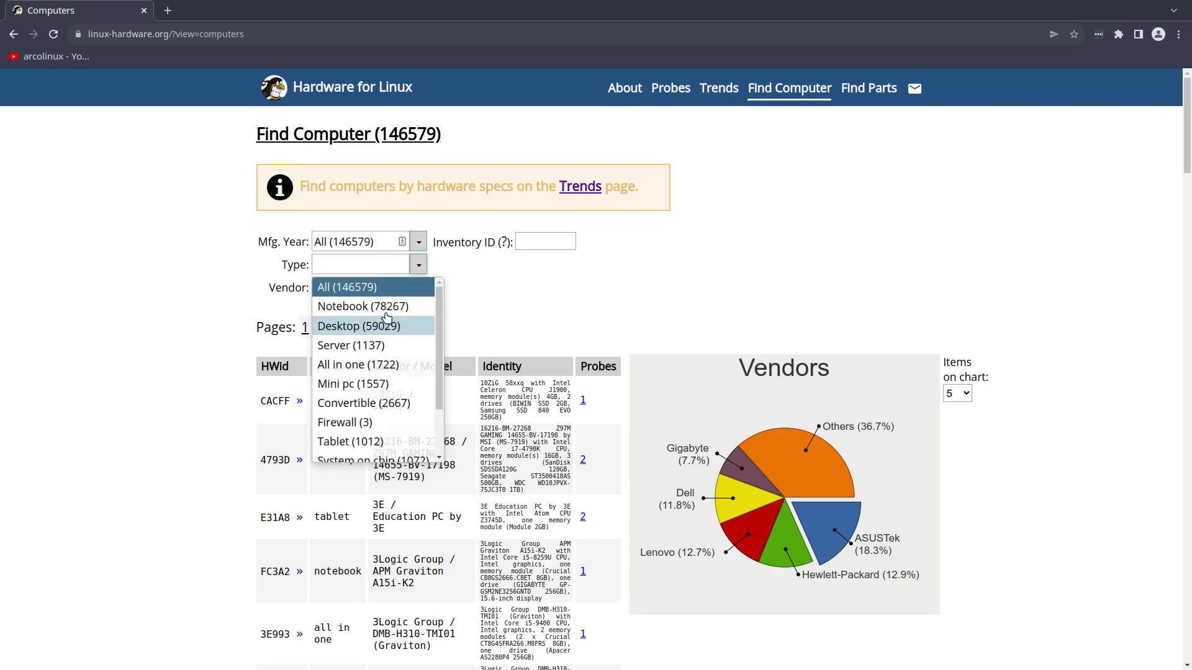
{"action": "left_click", "coordinate": [364, 306]}
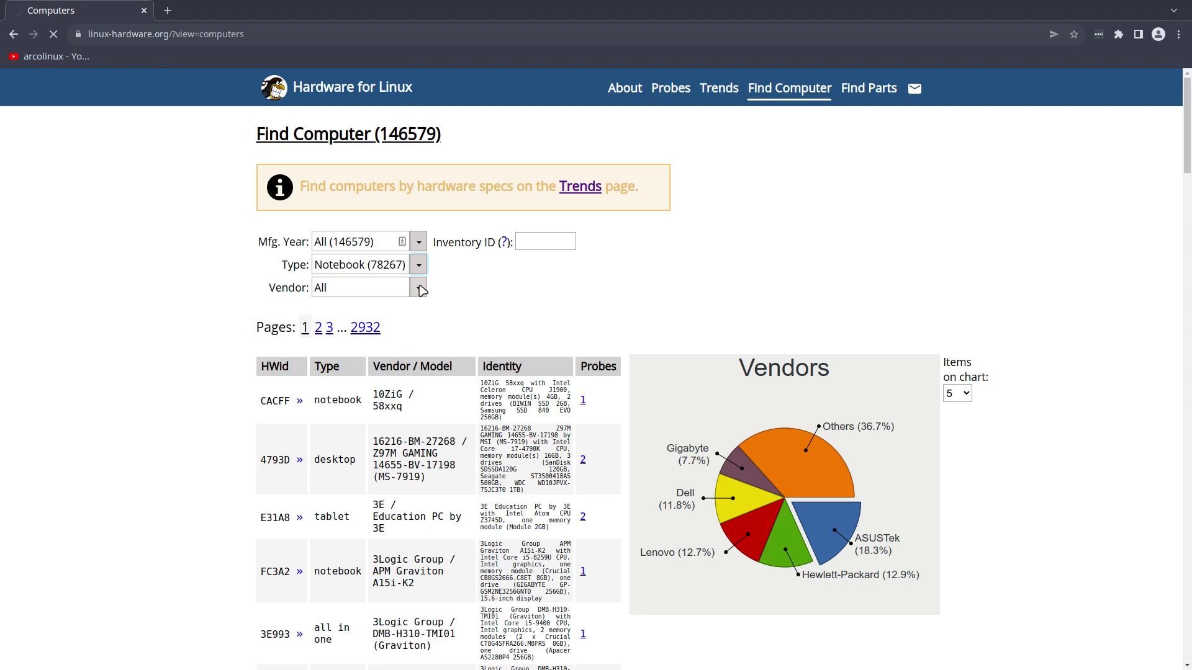
Step: Narrow the notebooks to Lenovo via the vendor pie chart and open a new tab
{"action": "left_click", "coordinate": [418, 287]}
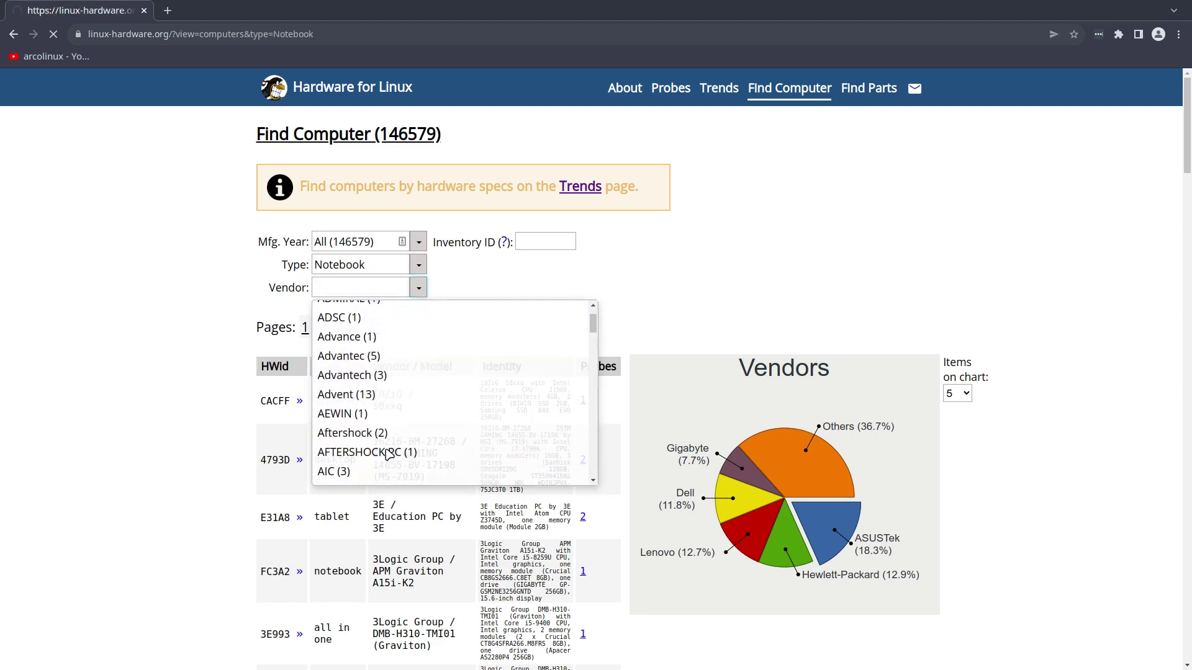
{"action": "left_click", "coordinate": [418, 288]}
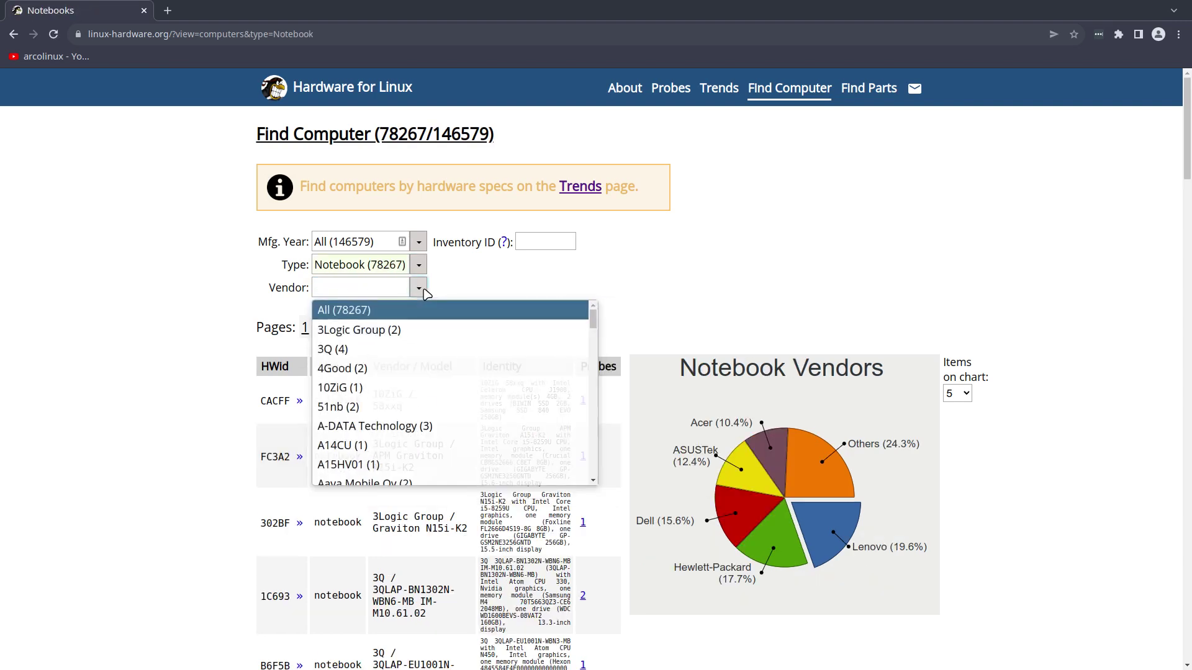
{"action": "left_click", "coordinate": [652, 288]}
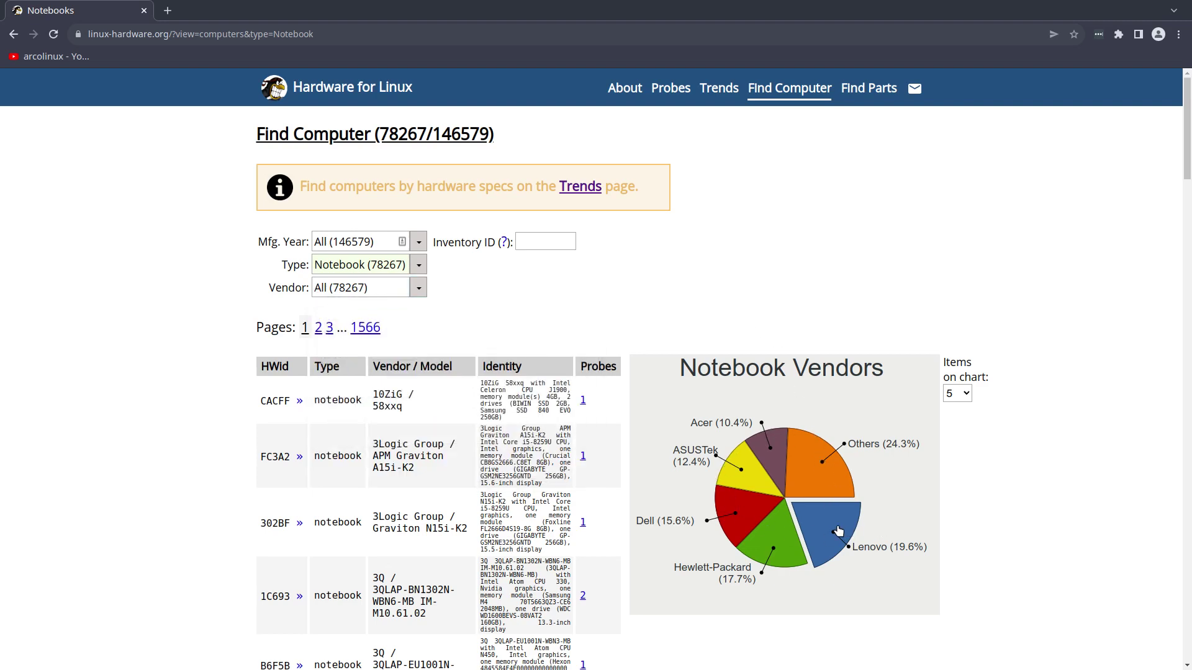
{"action": "left_click", "coordinate": [838, 532]}
{"action": "left_click", "coordinate": [168, 12]}
{"action": "type", "text": "a"}
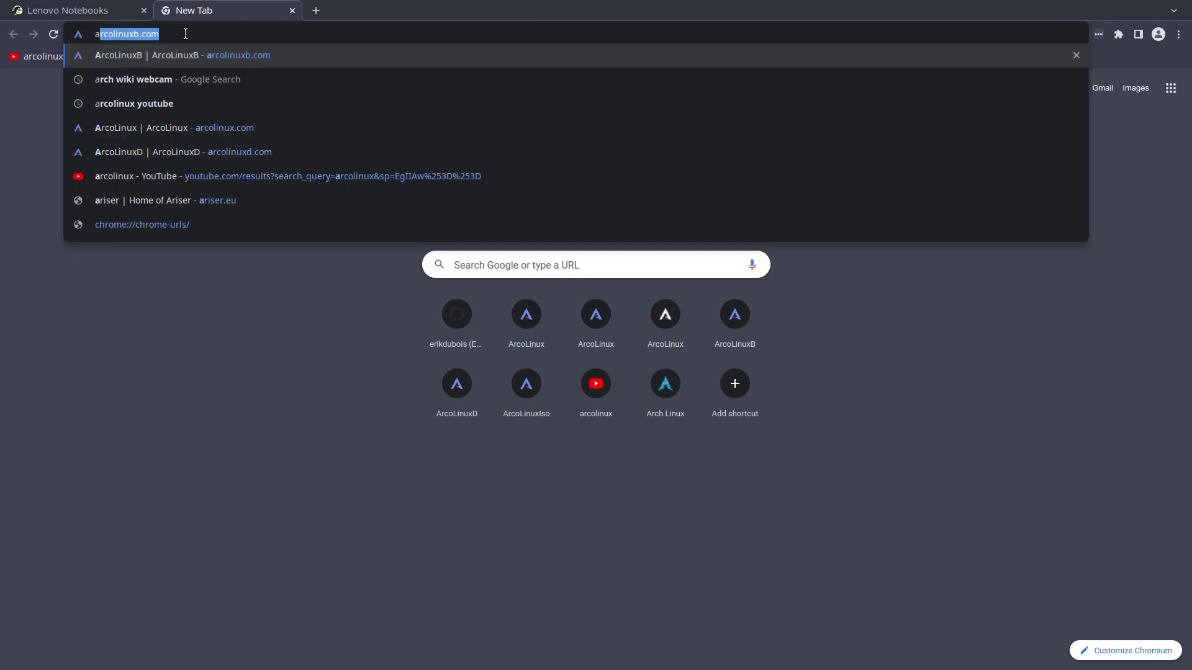
{"action": "type", "text": "rch wiki lenn"}
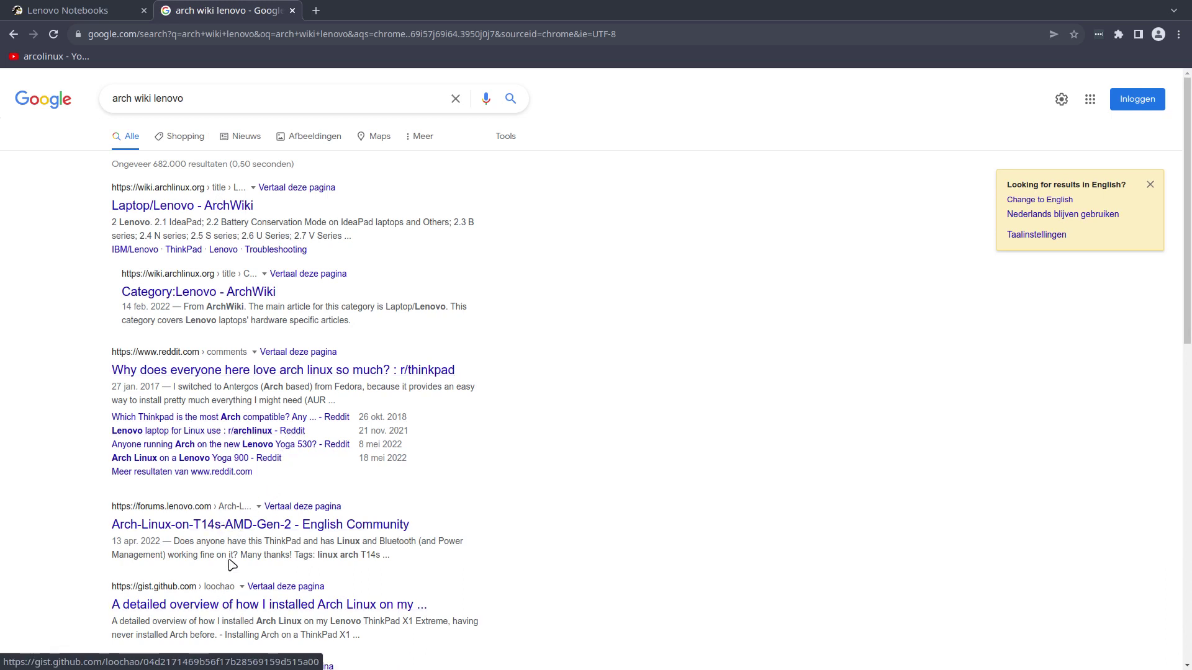
Step: Open the ArchWiki Laptop/Lenovo result for the ThinkPad A and P series tables
{"action": "left_click", "coordinate": [205, 205]}
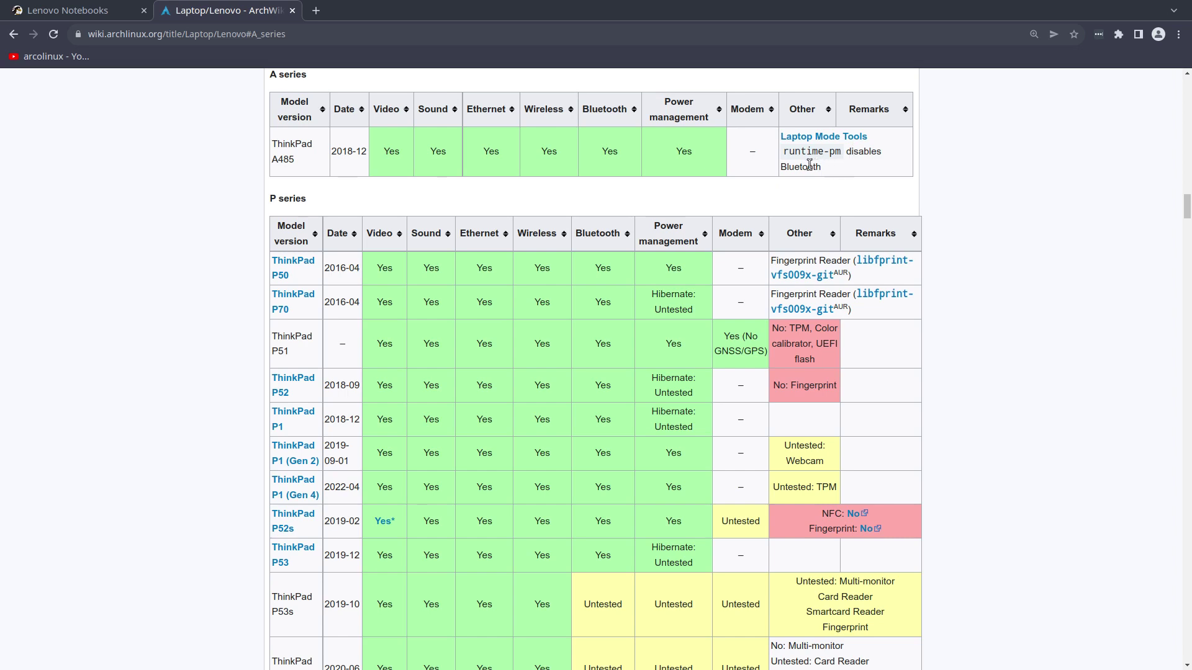
{"action": "scroll", "coordinate": [768, 429], "scroll_direction": "down", "scroll_amount": 2}
{"action": "scroll", "coordinate": [768, 428], "scroll_direction": "down", "scroll_amount": 2}
{"action": "scroll", "coordinate": [768, 429], "scroll_direction": "down", "scroll_amount": 2}
{"action": "scroll", "coordinate": [768, 428], "scroll_direction": "down", "scroll_amount": 1}
{"action": "scroll", "coordinate": [768, 429], "scroll_direction": "down", "scroll_amount": 2}
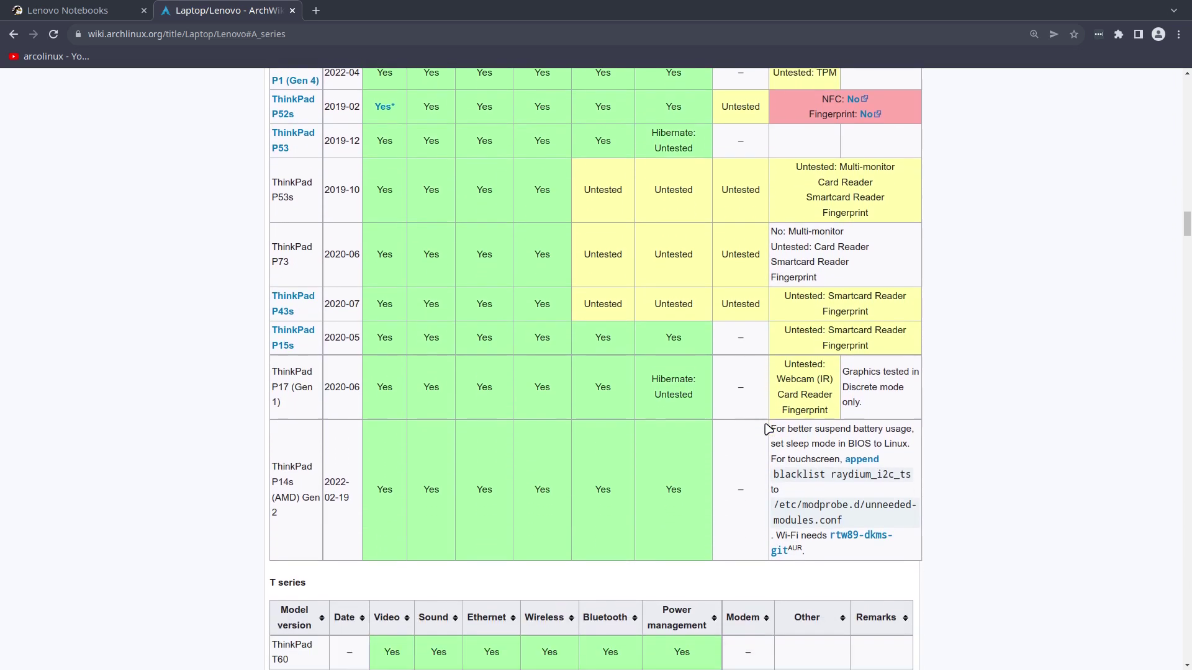
{"action": "scroll", "coordinate": [768, 428], "scroll_direction": "down", "scroll_amount": 2}
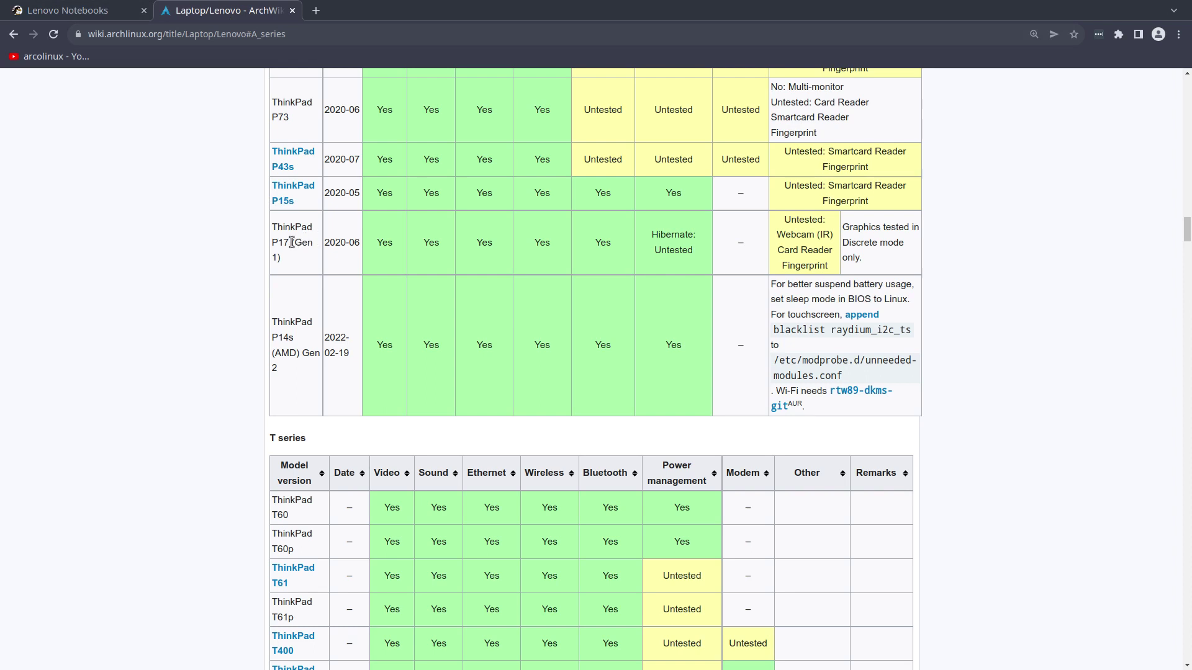
Step: Copy 'ThinkPad P17' from the P17 (Gen 1) row and open a third tab
{"action": "left_click_drag", "start_coordinate": [289, 242], "coordinate": [272, 230]}
{"action": "key", "text": "ctrl+c"}
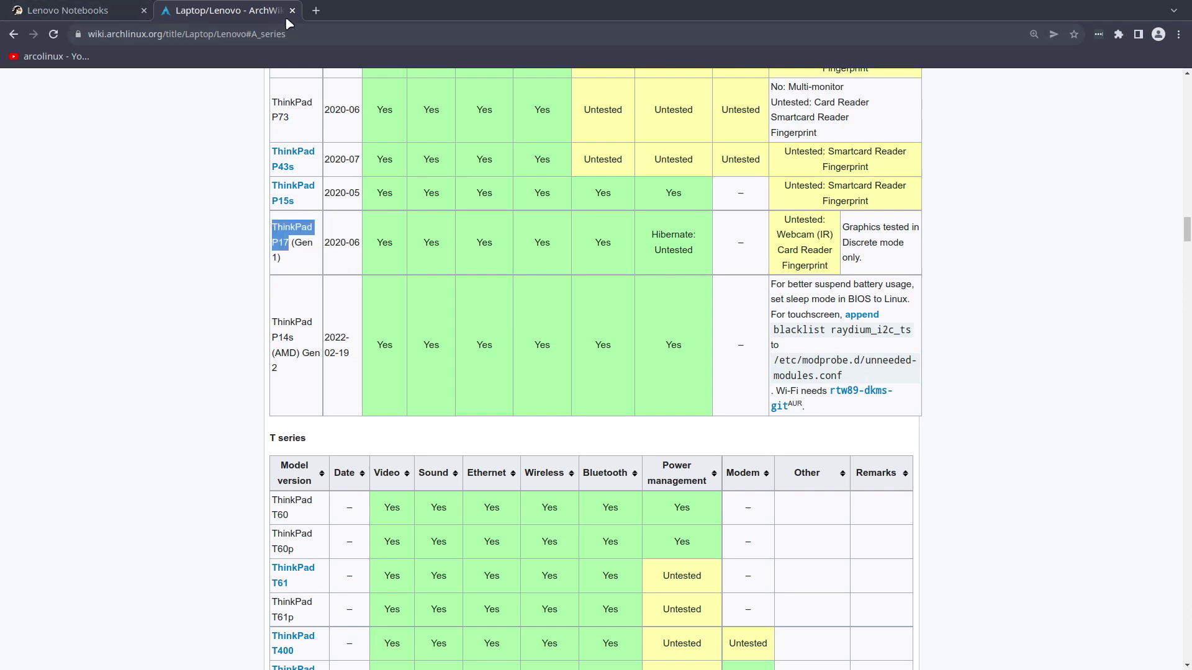
{"action": "left_click", "coordinate": [316, 10]}
Step: Google 'ThinkPad P17 webcam problem', view Lenovo's webcam support article, and return to results
{"action": "key", "text": "ctrl+v"}
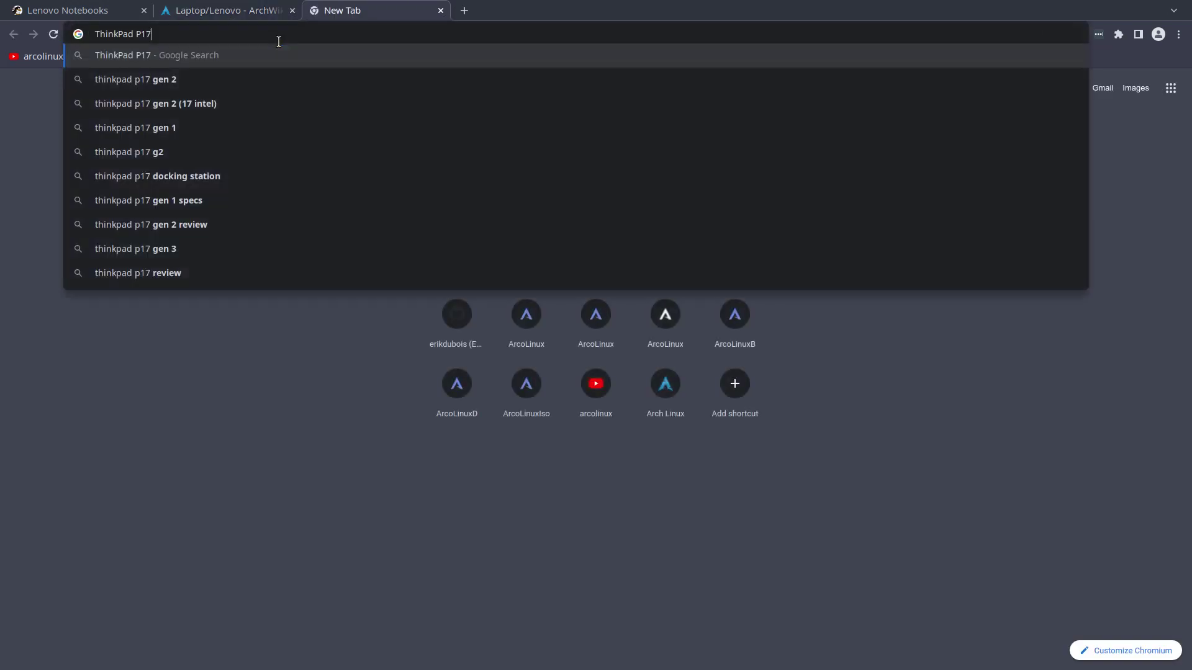
{"action": "type", "text": " wecv"}
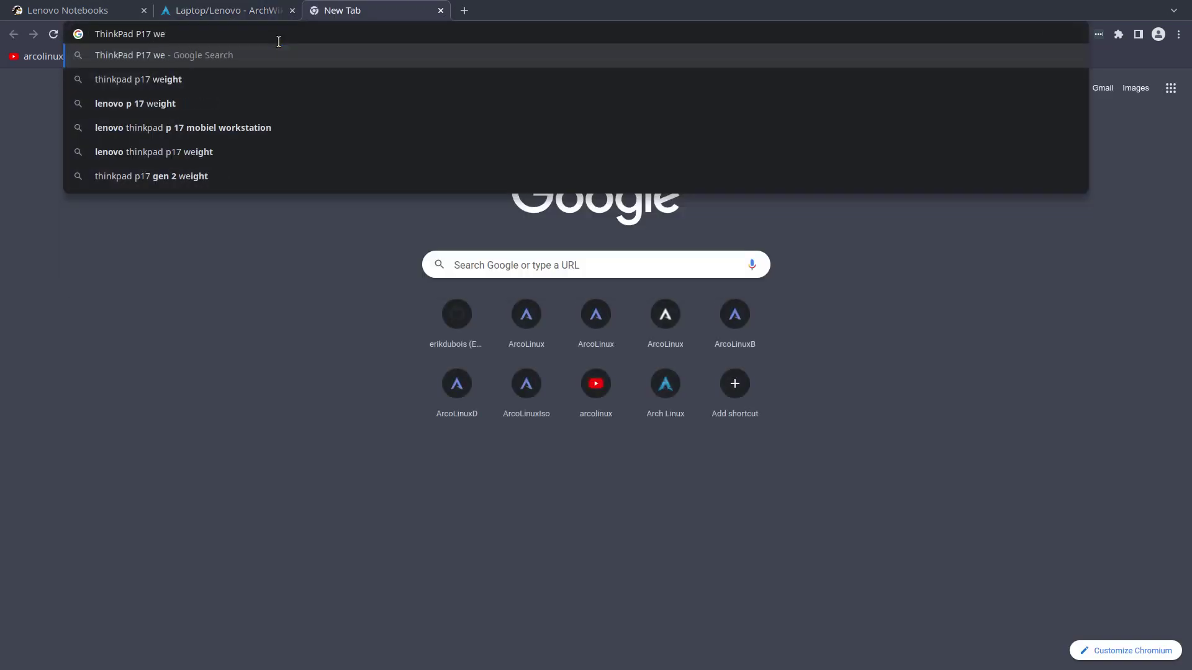
{"action": "key", "text": "BackSpace"}
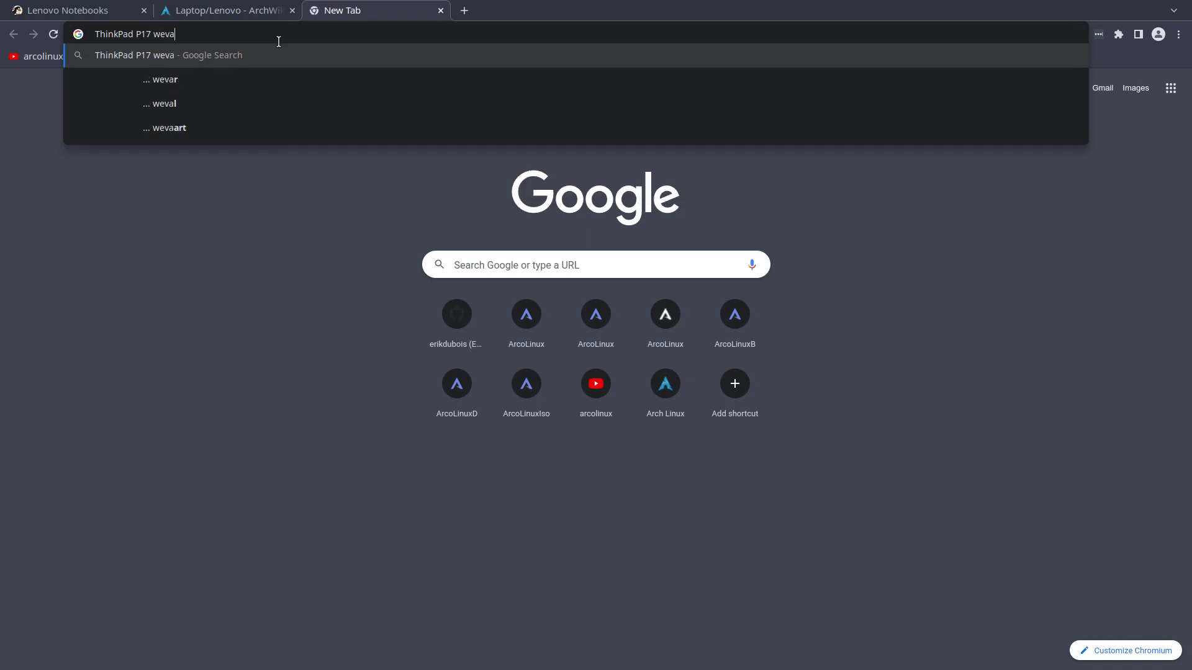
{"action": "key", "text": "BackSpace"}
{"action": "type", "text": "bca"}
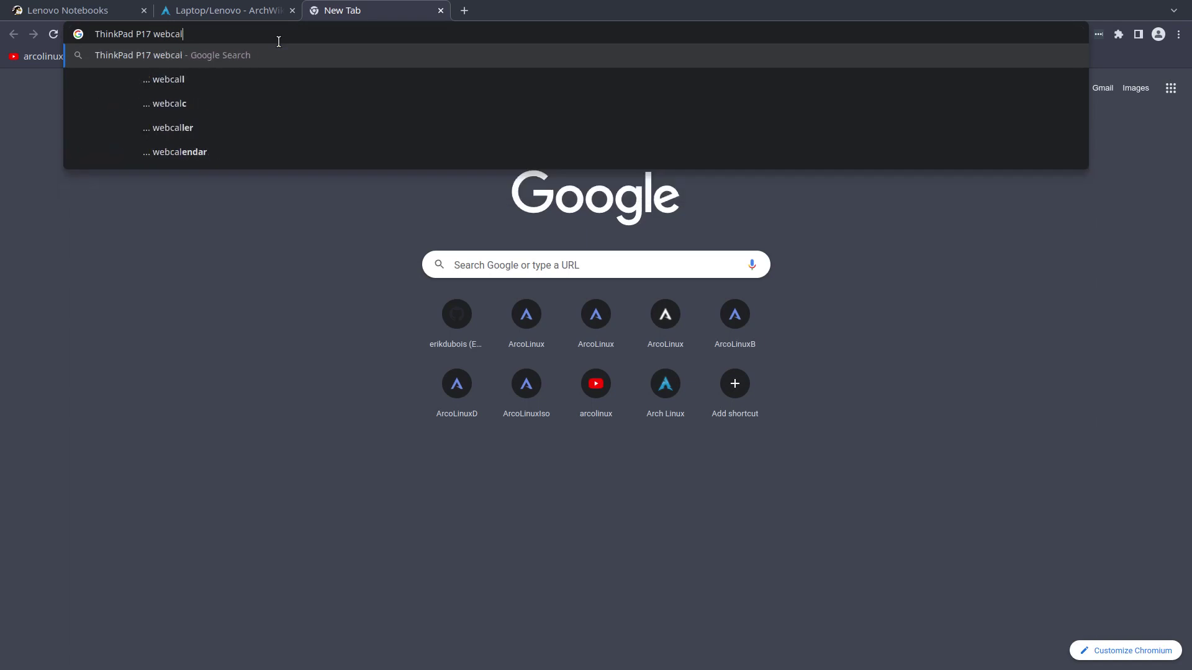
{"action": "type", "text": "m poreb"}
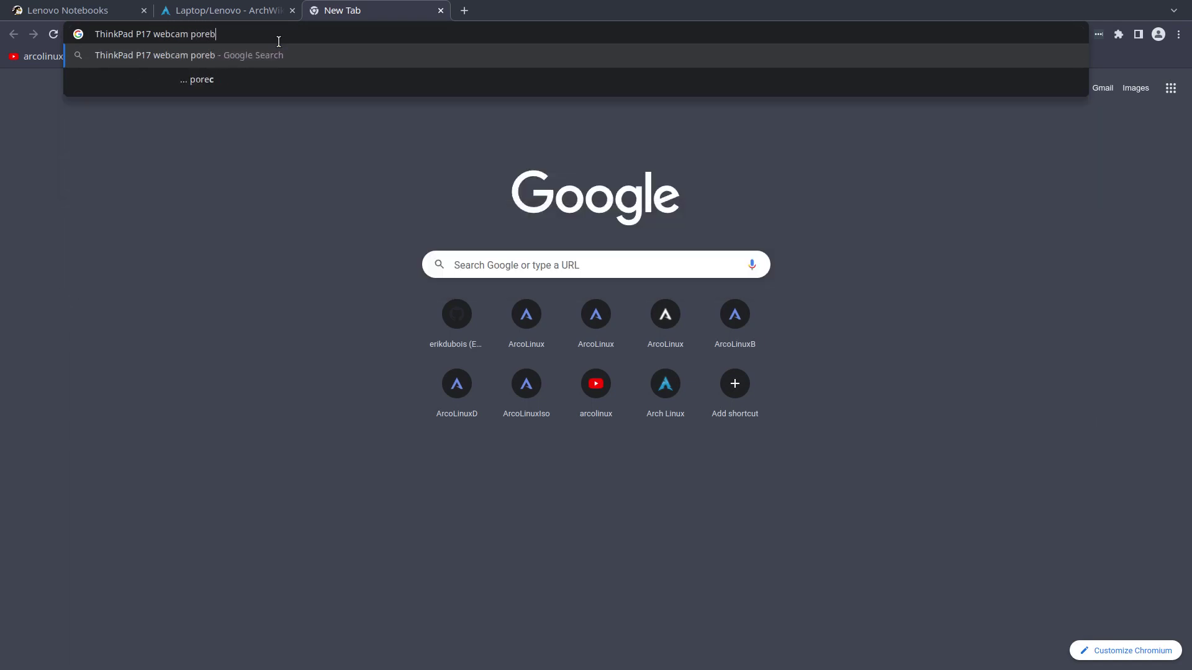
{"action": "key", "text": "BackSpace"}
{"action": "type", "text": "roblem"}
{"action": "key", "text": "Return"}
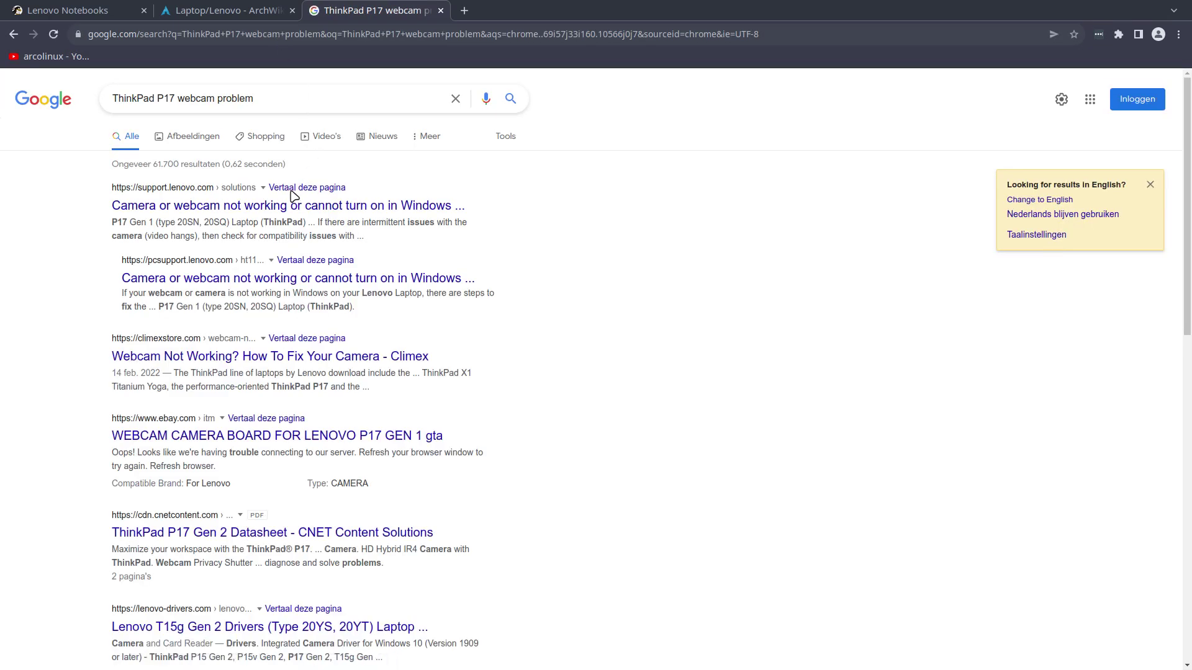
{"action": "left_click", "coordinate": [331, 208]}
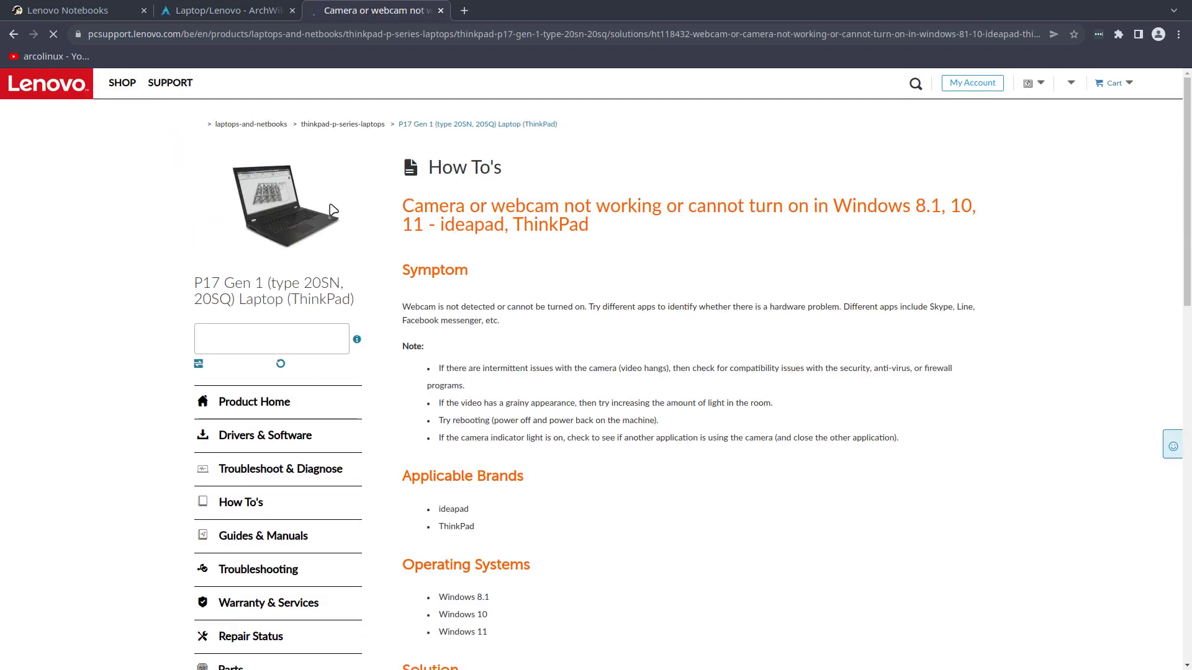
{"action": "scroll", "coordinate": [589, 443], "scroll_direction": "down", "scroll_amount": 2}
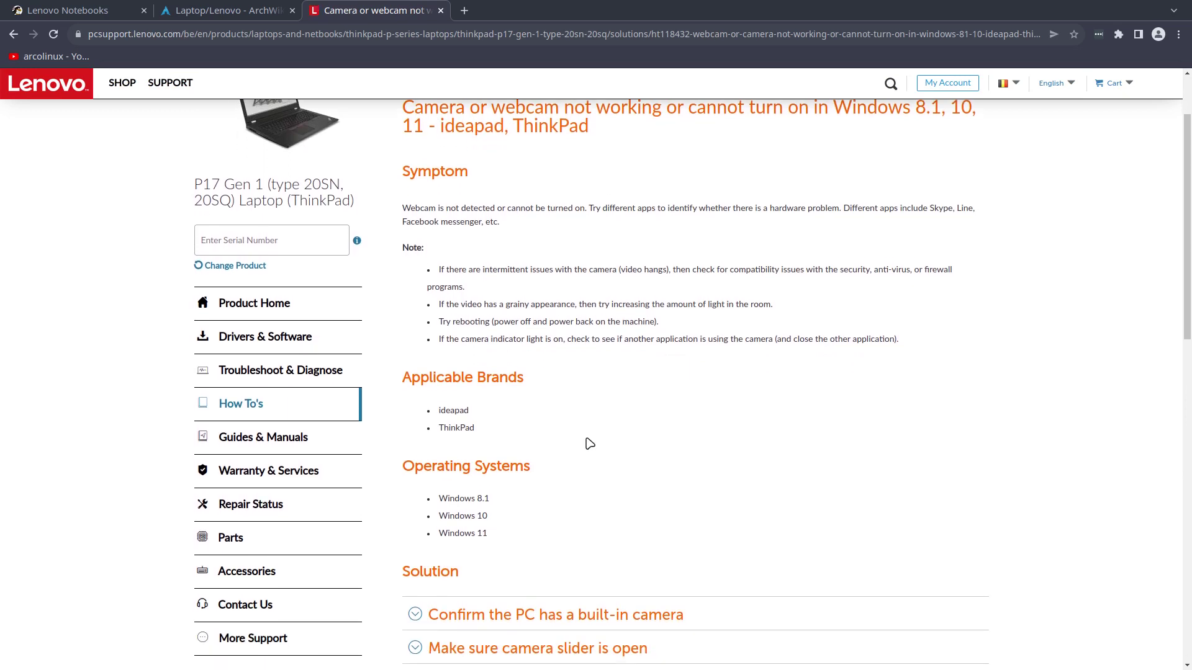
{"action": "left_click", "coordinate": [15, 34]}
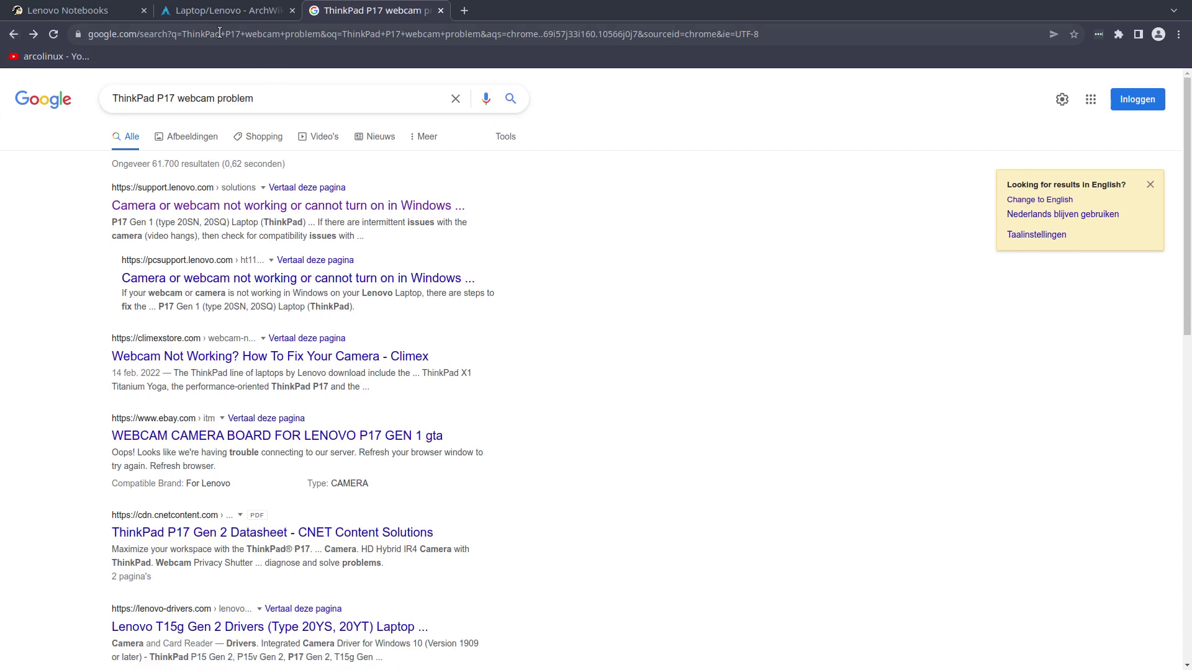
Step: Read the [SOLVED] WebCam Not Detected forum thread and select its lsusb -v command
{"action": "left_click", "coordinate": [117, 97]}
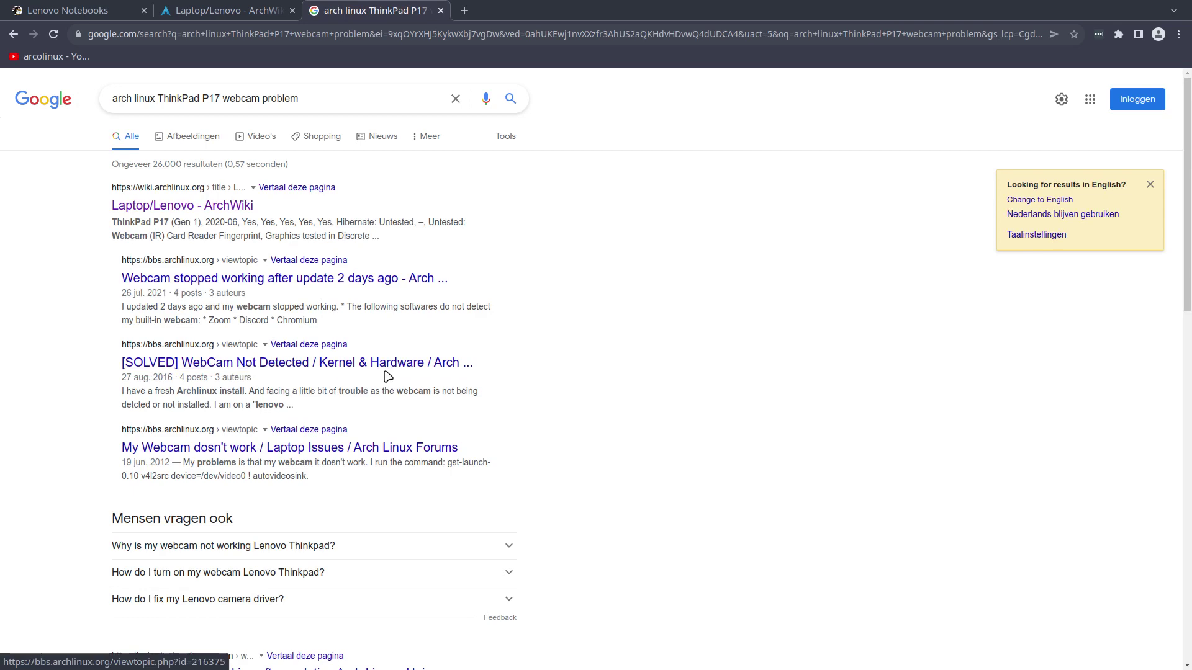
{"action": "left_click", "coordinate": [231, 363]}
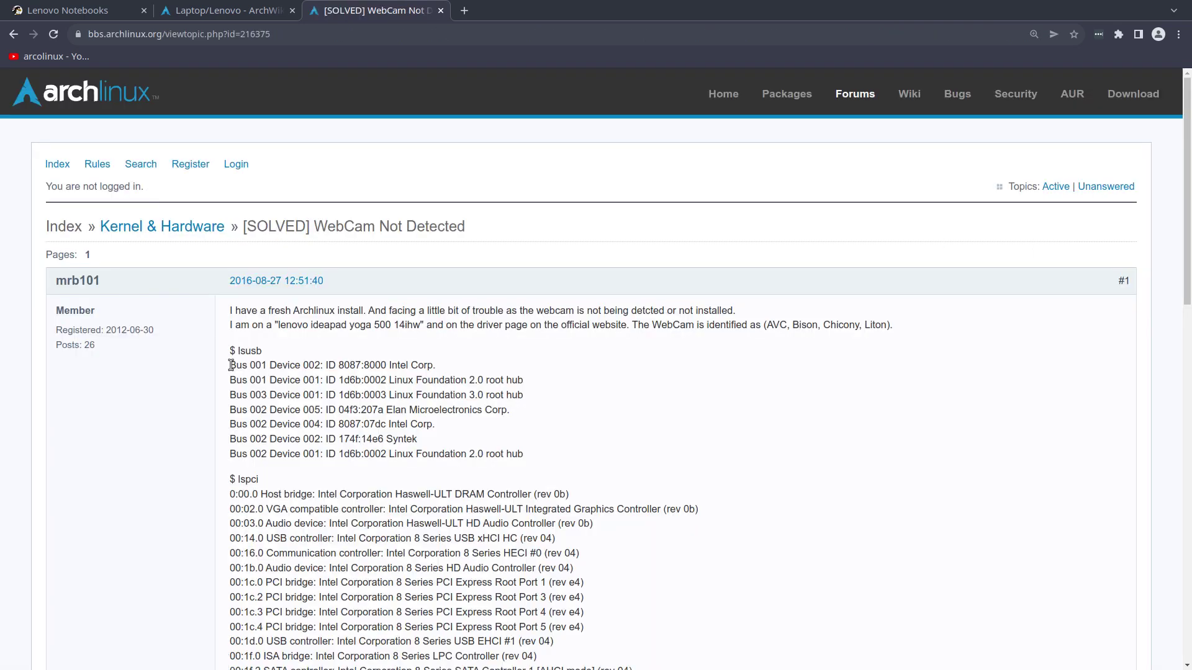
{"action": "scroll", "coordinate": [230, 369], "scroll_direction": "down", "scroll_amount": 1}
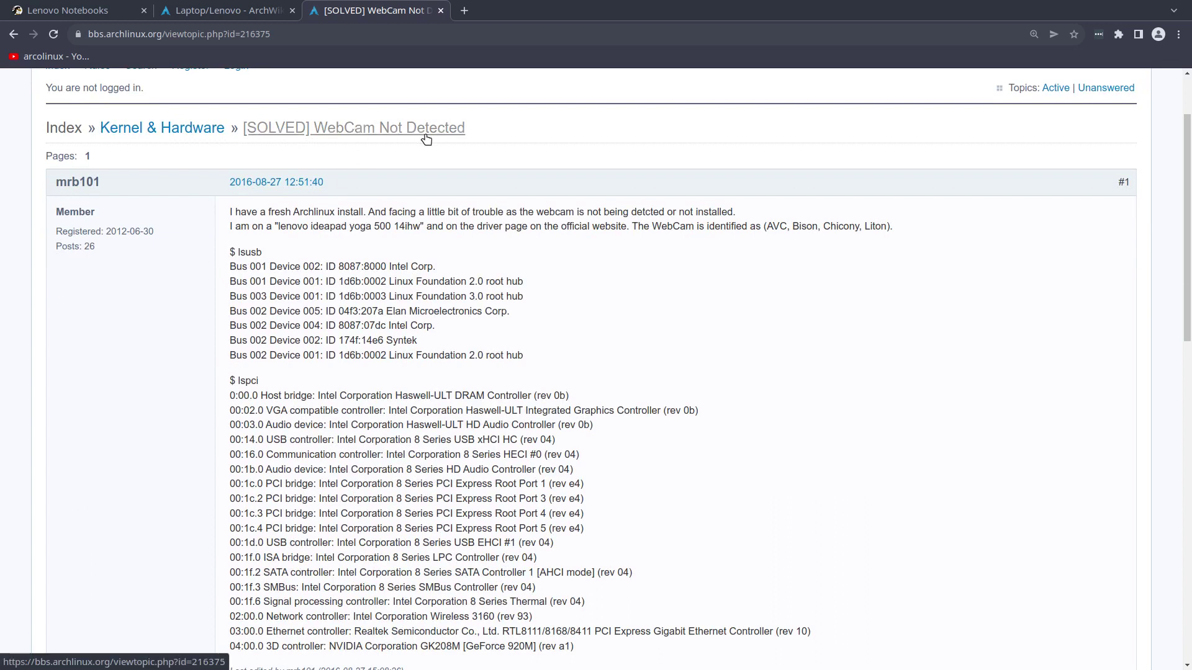
{"action": "scroll", "coordinate": [429, 325], "scroll_direction": "down", "scroll_amount": 3}
{"action": "scroll", "coordinate": [431, 327], "scroll_direction": "down", "scroll_amount": 2}
{"action": "scroll", "coordinate": [432, 327], "scroll_direction": "down", "scroll_amount": 3}
{"action": "scroll", "coordinate": [431, 327], "scroll_direction": "down", "scroll_amount": 2}
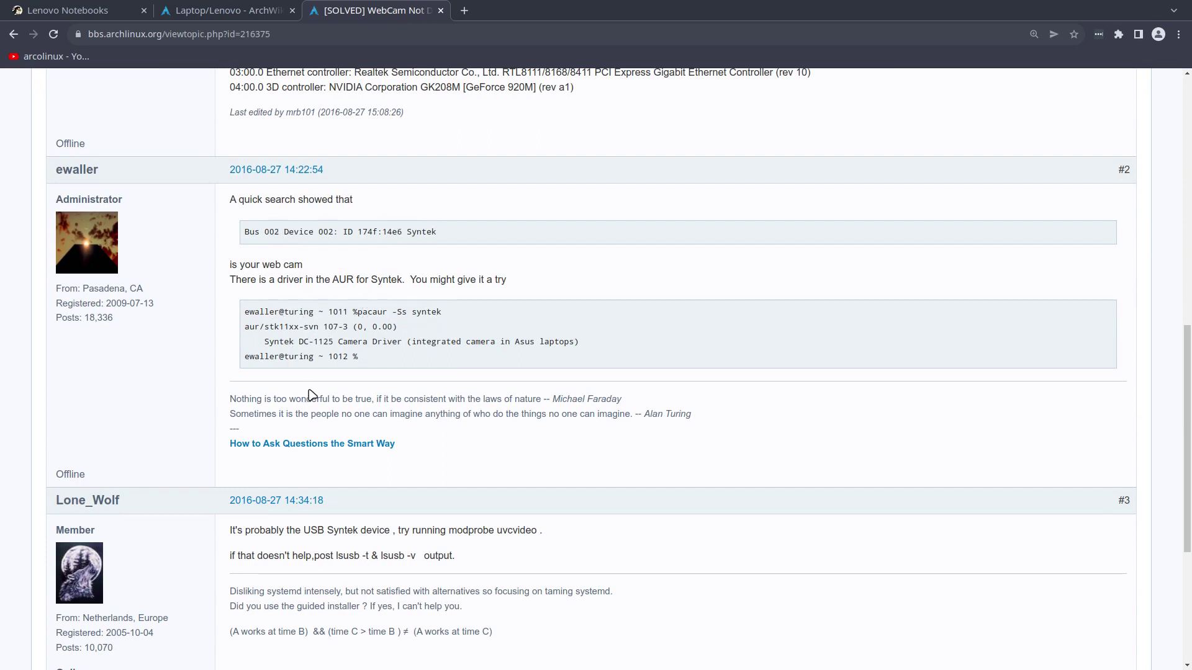
{"action": "scroll", "coordinate": [331, 431], "scroll_direction": "down", "scroll_amount": 2}
{"action": "scroll", "coordinate": [331, 431], "scroll_direction": "down", "scroll_amount": 2}
{"action": "scroll", "coordinate": [331, 431], "scroll_direction": "down", "scroll_amount": 1}
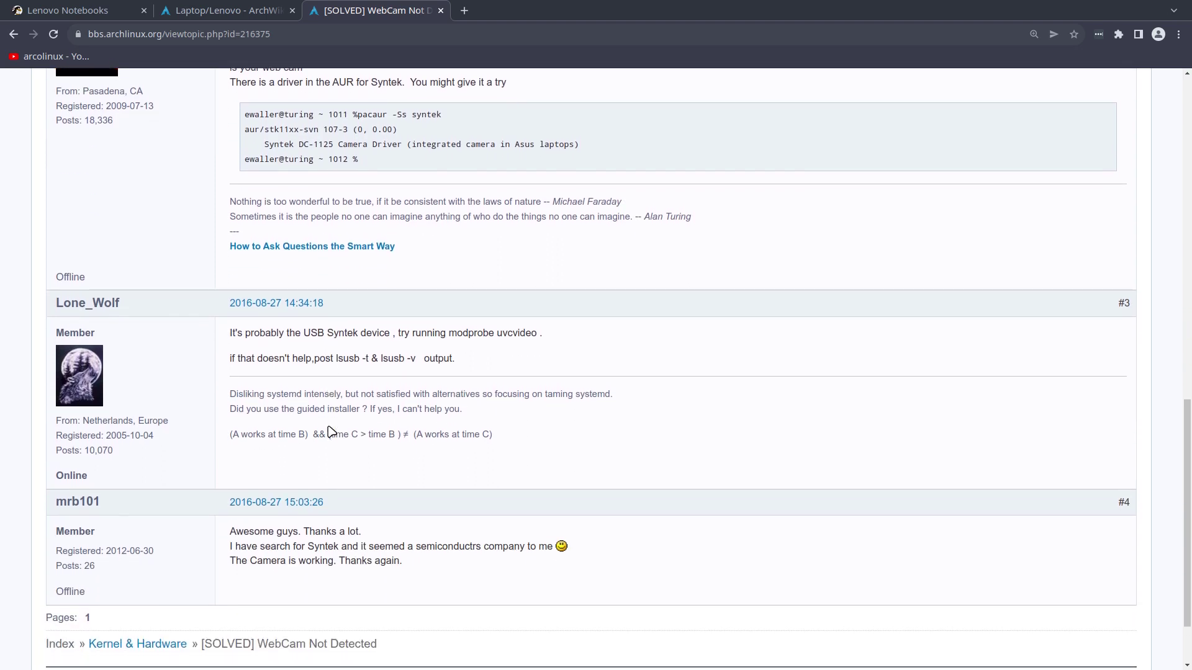
{"action": "scroll", "coordinate": [331, 432], "scroll_direction": "down", "scroll_amount": 1}
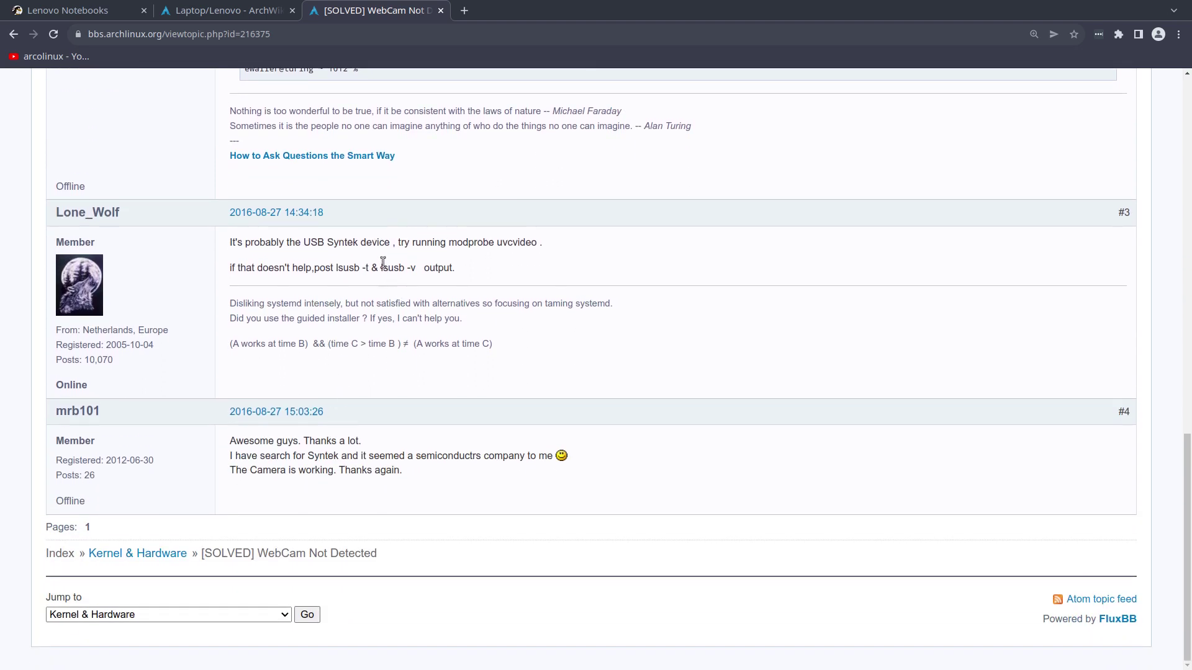
{"action": "left_click_drag", "start_coordinate": [382, 267], "coordinate": [418, 268]}
Step: Pass through the ArchWiki and Lenovo Notebooks tabs to linux-hardware.org's Find Parts form
{"action": "left_click", "coordinate": [209, 11]}
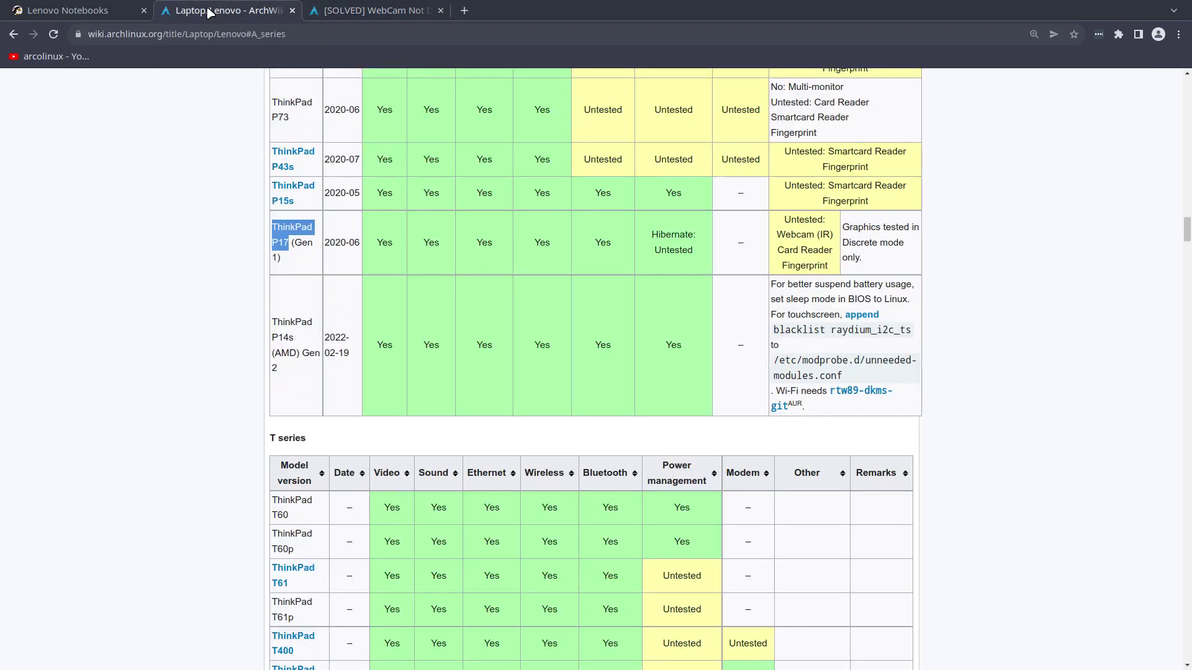
{"action": "left_click", "coordinate": [82, 12]}
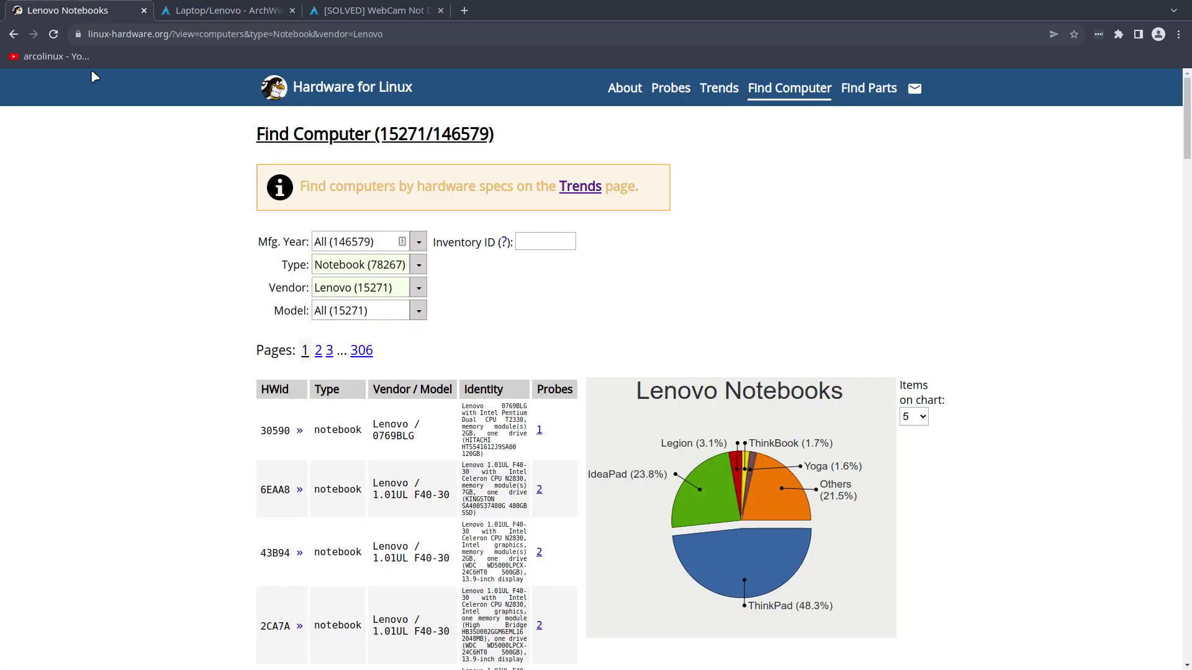
{"action": "left_click", "coordinate": [867, 88]}
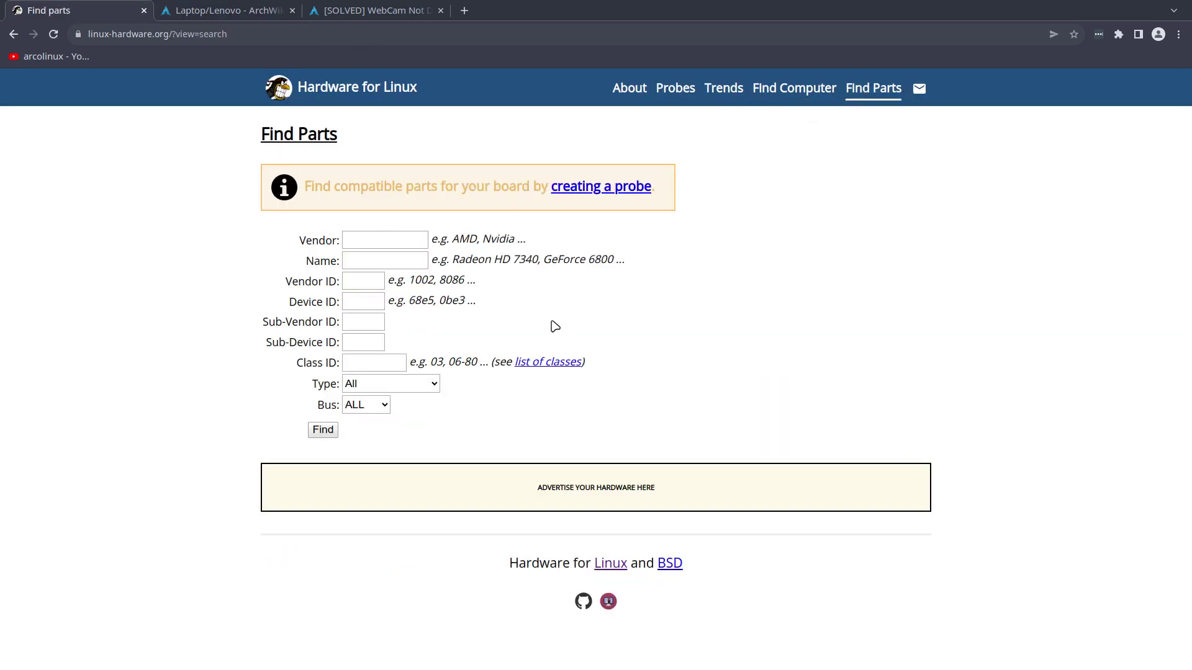
Step: Search linux-hardware.org parts for GeForce RTX 2080 SUPER
{"action": "left_click", "coordinate": [370, 262]}
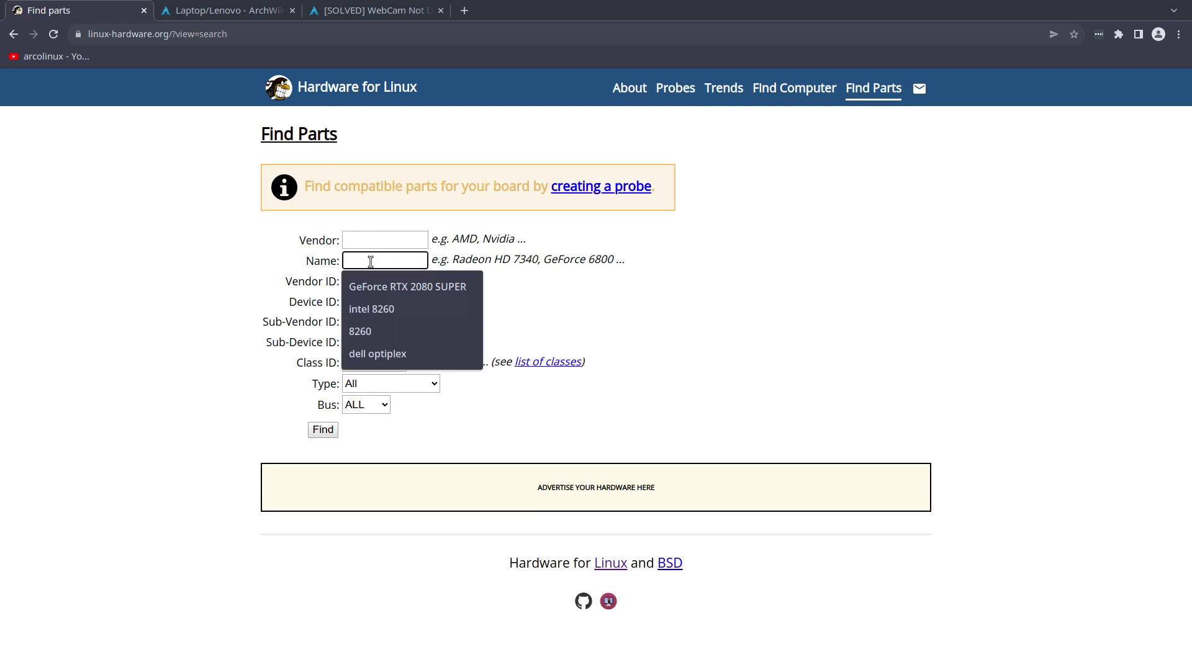
{"action": "left_click", "coordinate": [443, 285]}
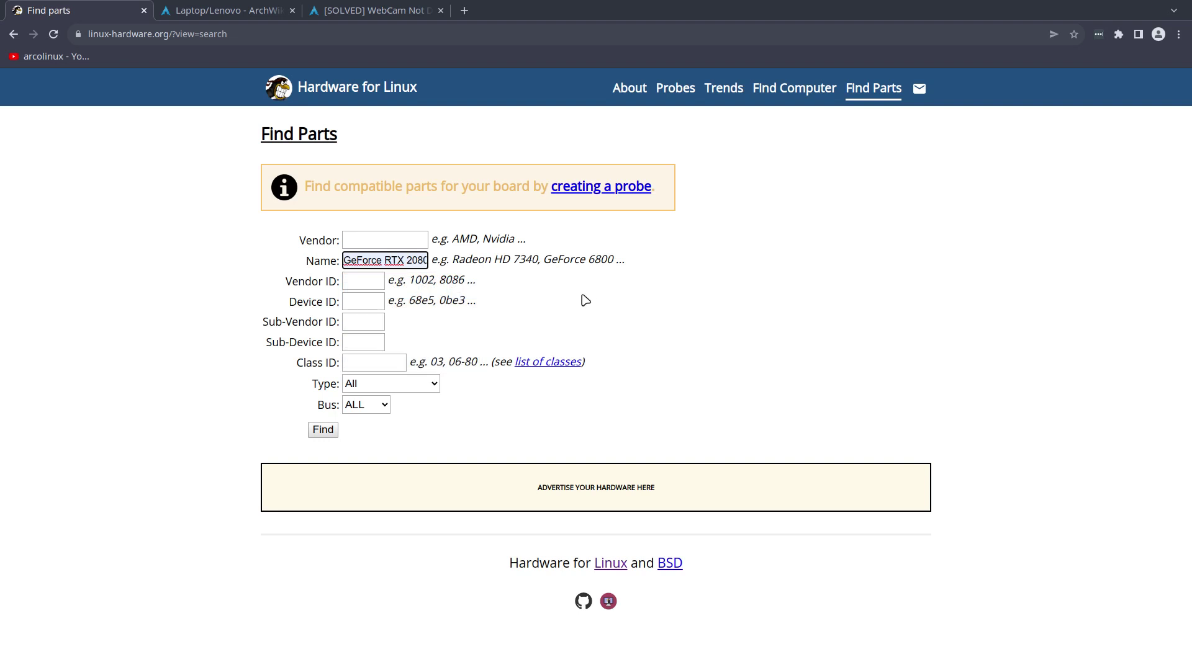
{"action": "left_click", "coordinate": [324, 429]}
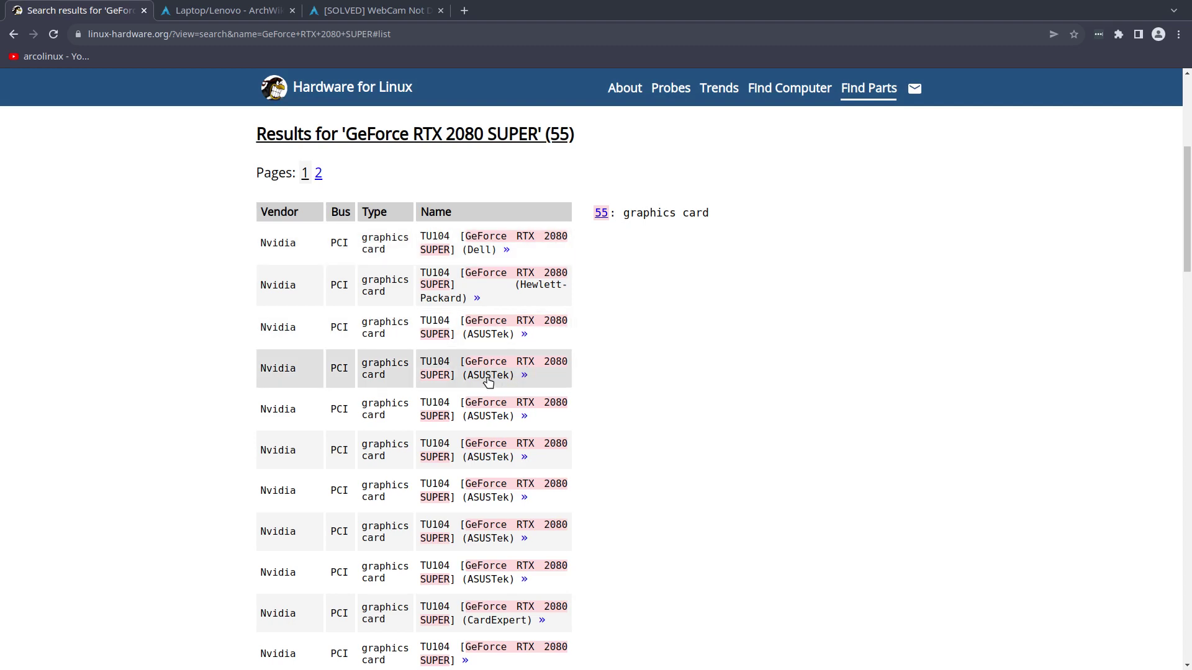
{"action": "scroll", "coordinate": [512, 523], "scroll_direction": "down", "scroll_amount": 4}
{"action": "scroll", "coordinate": [513, 523], "scroll_direction": "down", "scroll_amount": 3}
{"action": "scroll", "coordinate": [512, 523], "scroll_direction": "down", "scroll_amount": 3}
{"action": "scroll", "coordinate": [512, 522], "scroll_direction": "down", "scroll_amount": 3}
{"action": "scroll", "coordinate": [513, 523], "scroll_direction": "down", "scroll_amount": 5}
{"action": "scroll", "coordinate": [513, 466], "scroll_direction": "down", "scroll_amount": 3}
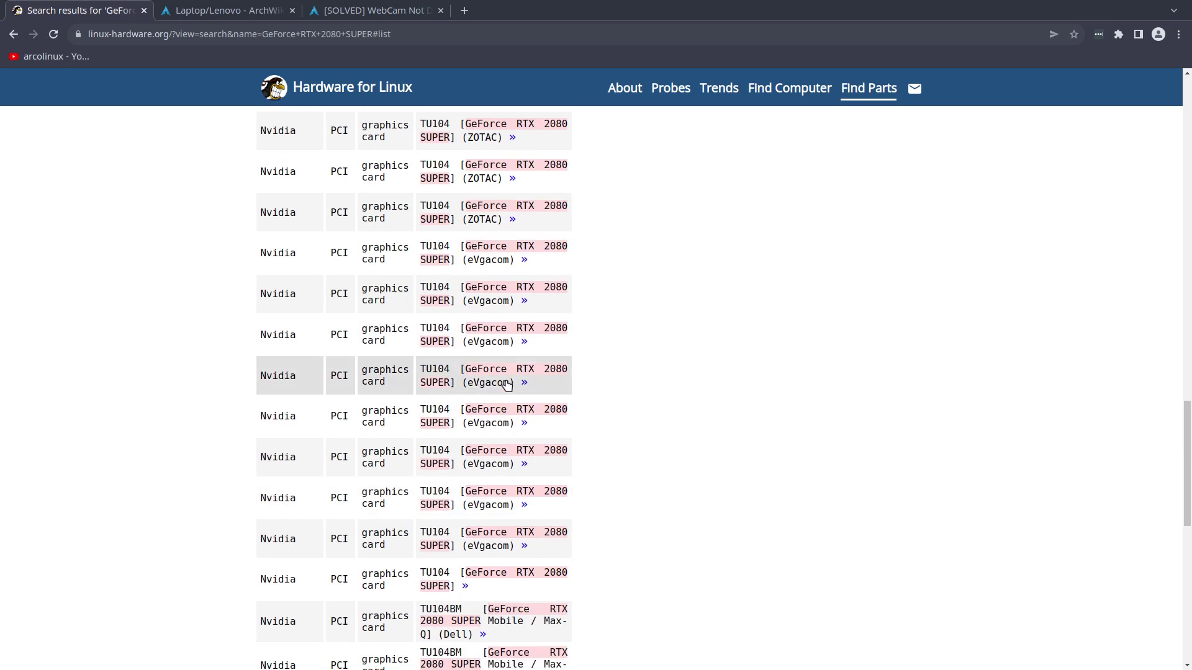
Step: Review two GeForce RTX 2080 SUPER device pages, including ZOTAC's, then go back to Find Computer
{"action": "left_click", "coordinate": [511, 334]}
{"action": "scroll", "coordinate": [638, 426], "scroll_direction": "down", "scroll_amount": 1}
{"action": "scroll", "coordinate": [639, 426], "scroll_direction": "down", "scroll_amount": 4}
{"action": "scroll", "coordinate": [639, 425], "scroll_direction": "down", "scroll_amount": 3}
{"action": "scroll", "coordinate": [638, 426], "scroll_direction": "down", "scroll_amount": 2}
{"action": "scroll", "coordinate": [639, 425], "scroll_direction": "down", "scroll_amount": 1}
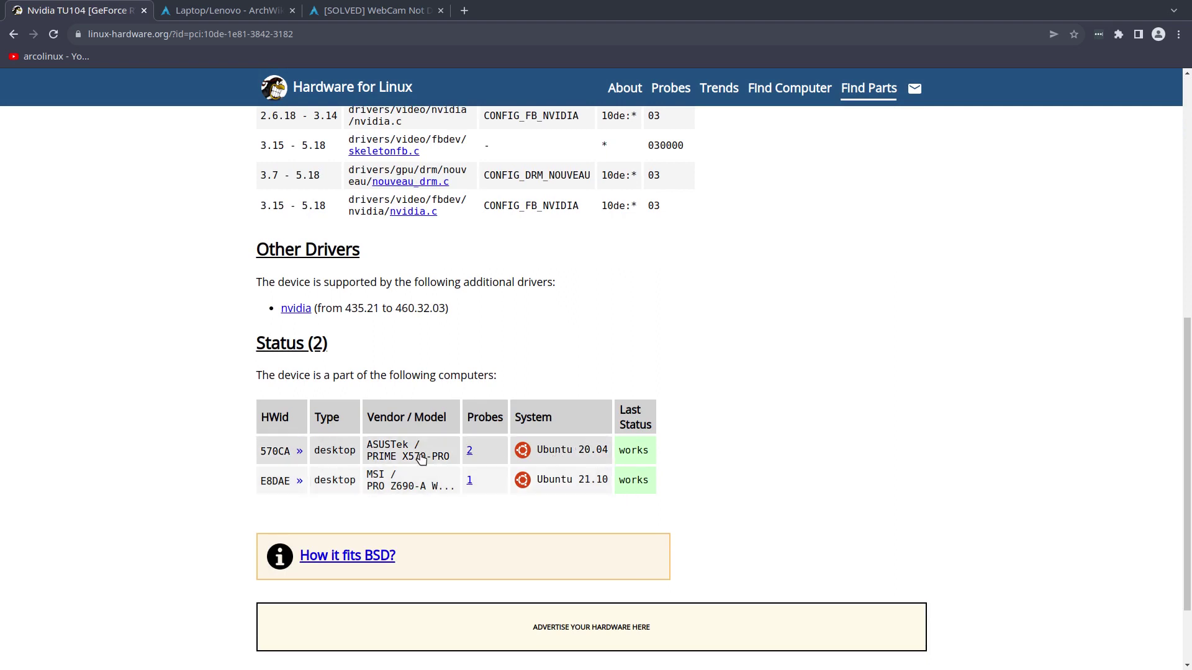
{"action": "left_click", "coordinate": [13, 34]}
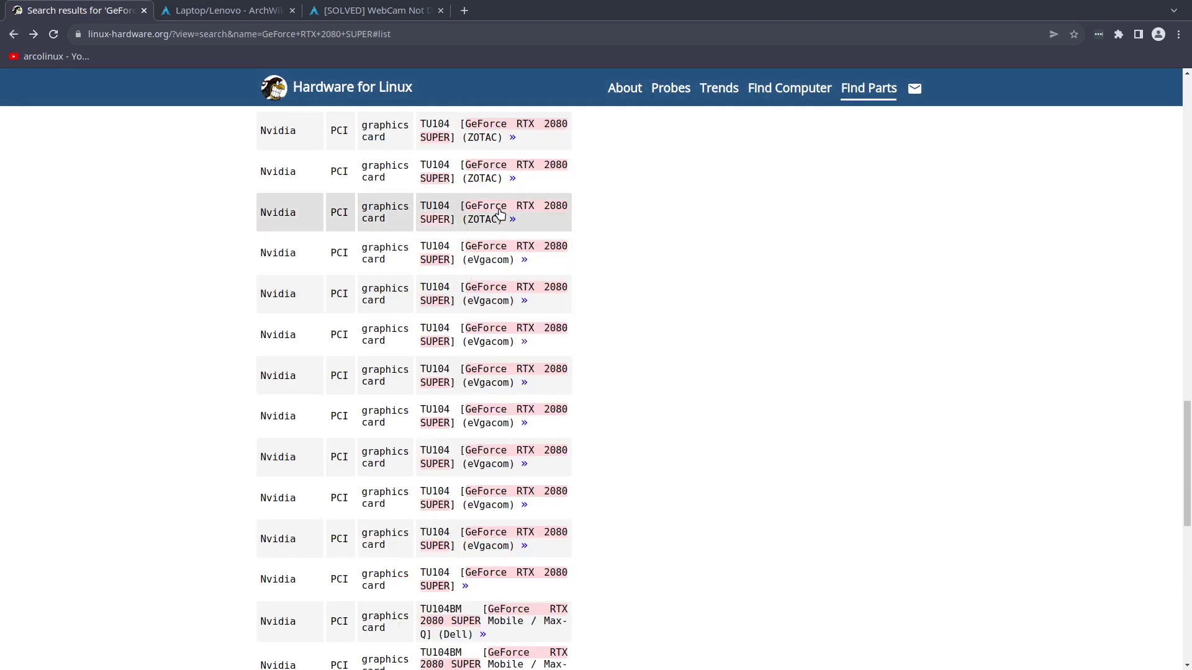
{"action": "left_click", "coordinate": [501, 212]}
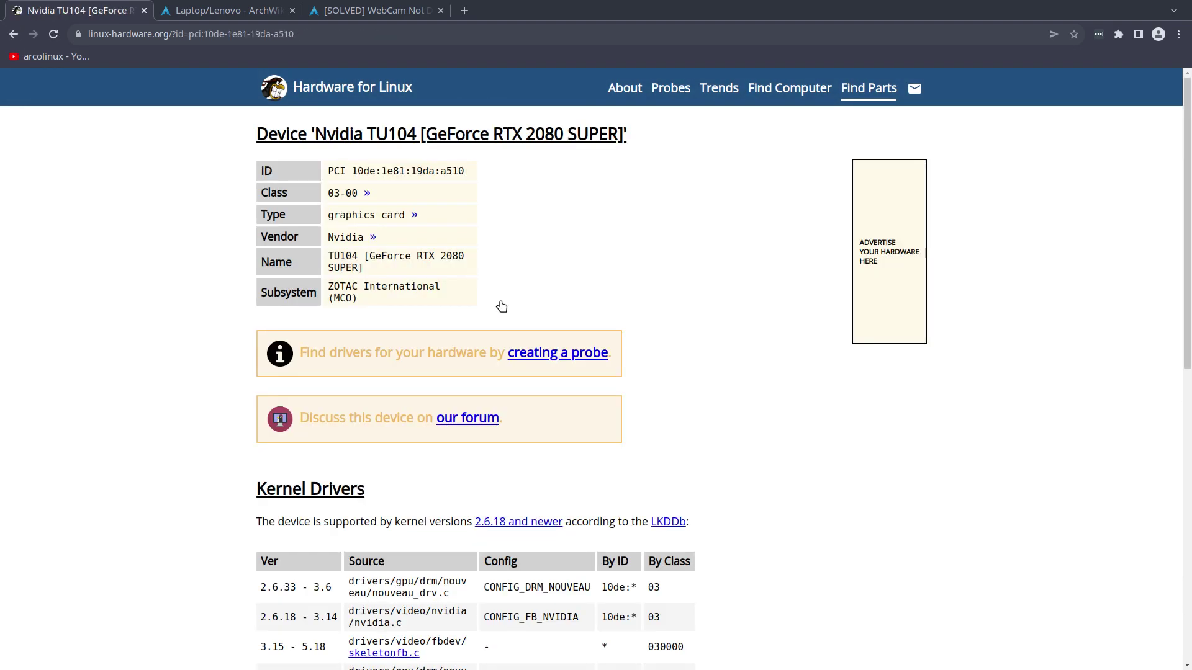
{"action": "scroll", "coordinate": [502, 306], "scroll_direction": "down", "scroll_amount": 5}
{"action": "scroll", "coordinate": [501, 305], "scroll_direction": "down", "scroll_amount": 5}
{"action": "scroll", "coordinate": [501, 306], "scroll_direction": "down", "scroll_amount": 3}
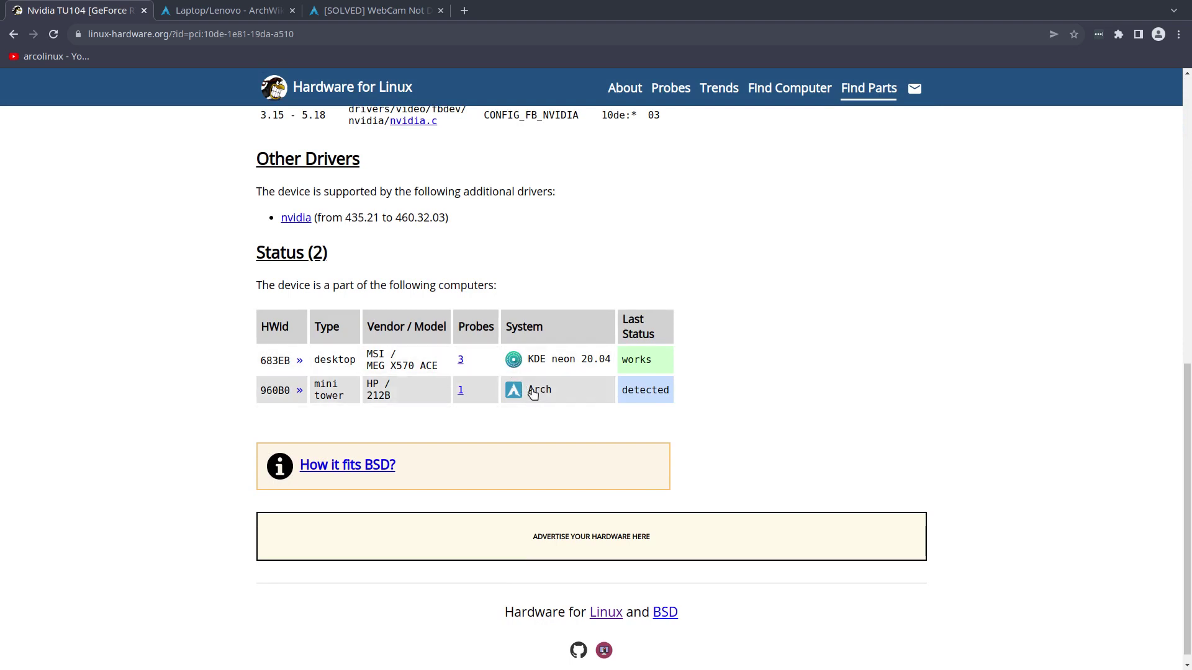
{"action": "scroll", "coordinate": [165, 251], "scroll_direction": "up", "scroll_amount": 5}
{"action": "scroll", "coordinate": [164, 252], "scroll_direction": "up", "scroll_amount": 5}
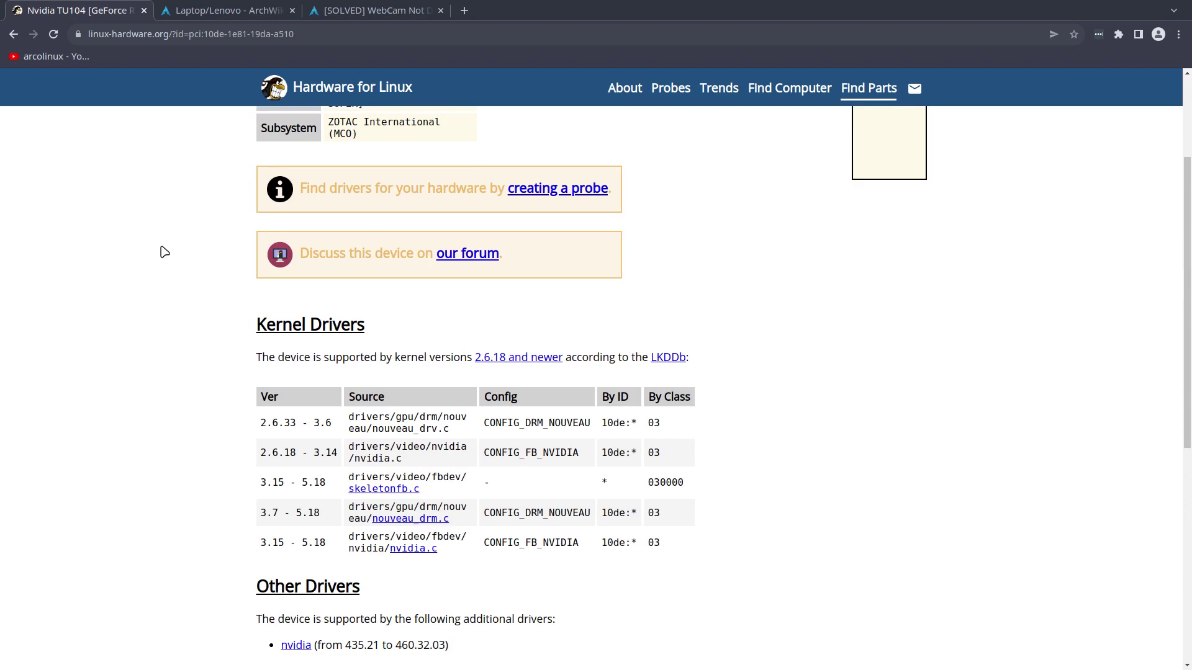
{"action": "left_click", "coordinate": [14, 33]}
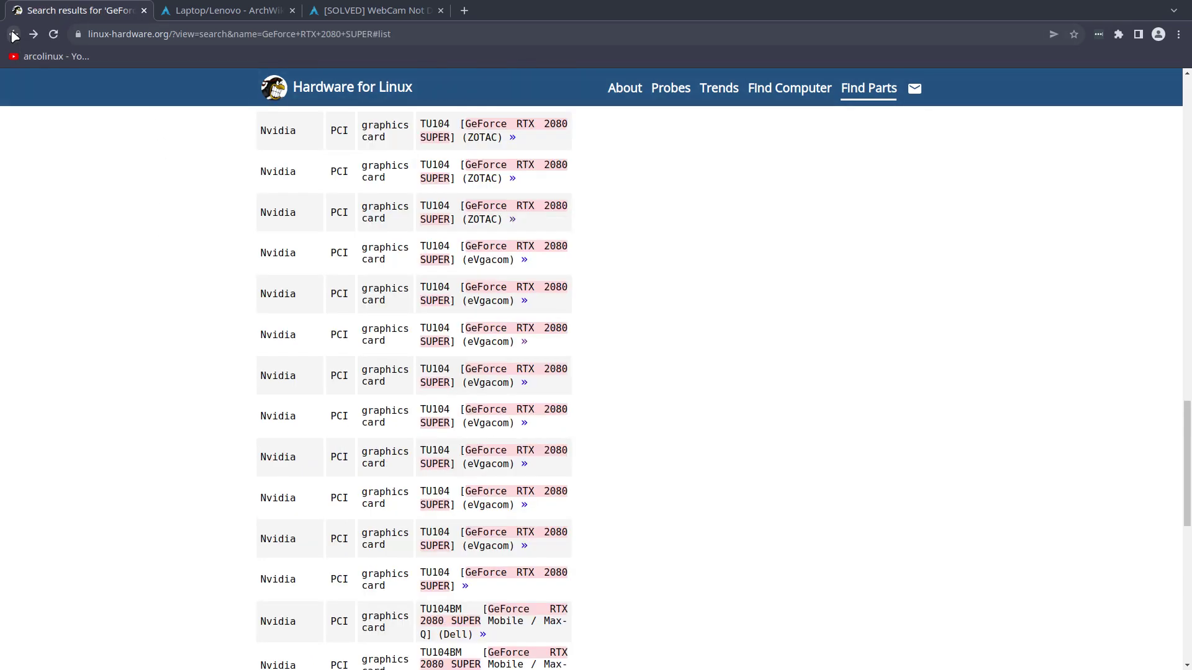
{"action": "left_click", "coordinate": [14, 34]}
{"action": "left_click", "coordinate": [14, 33]}
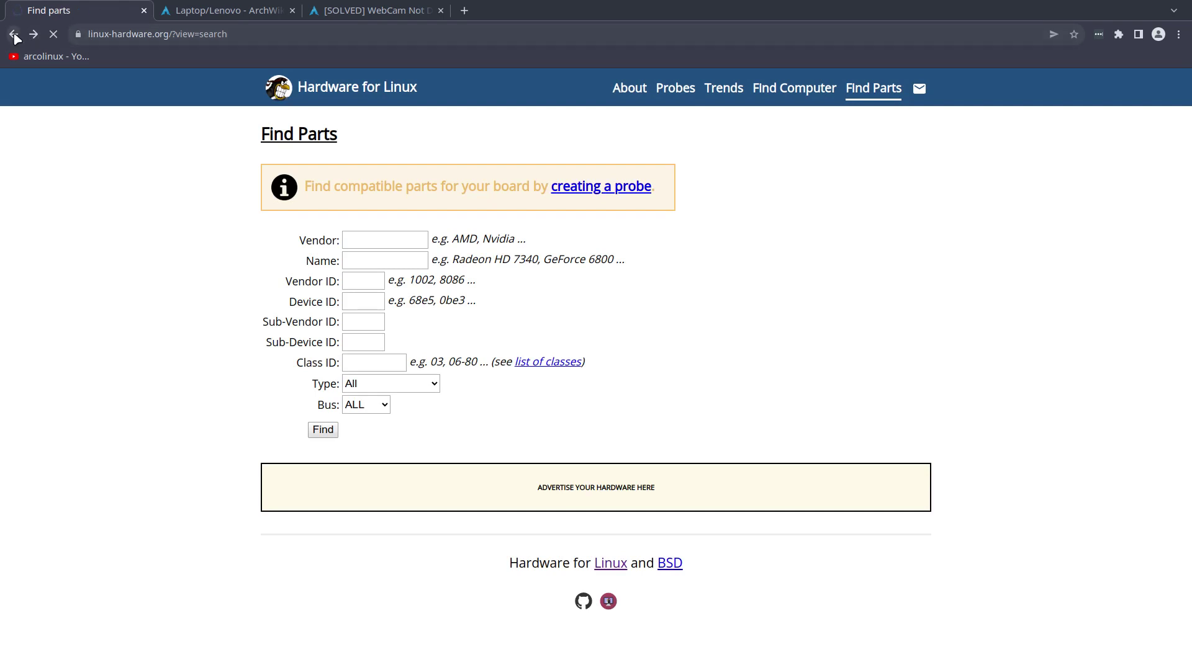
{"action": "left_click", "coordinate": [103, 36]}
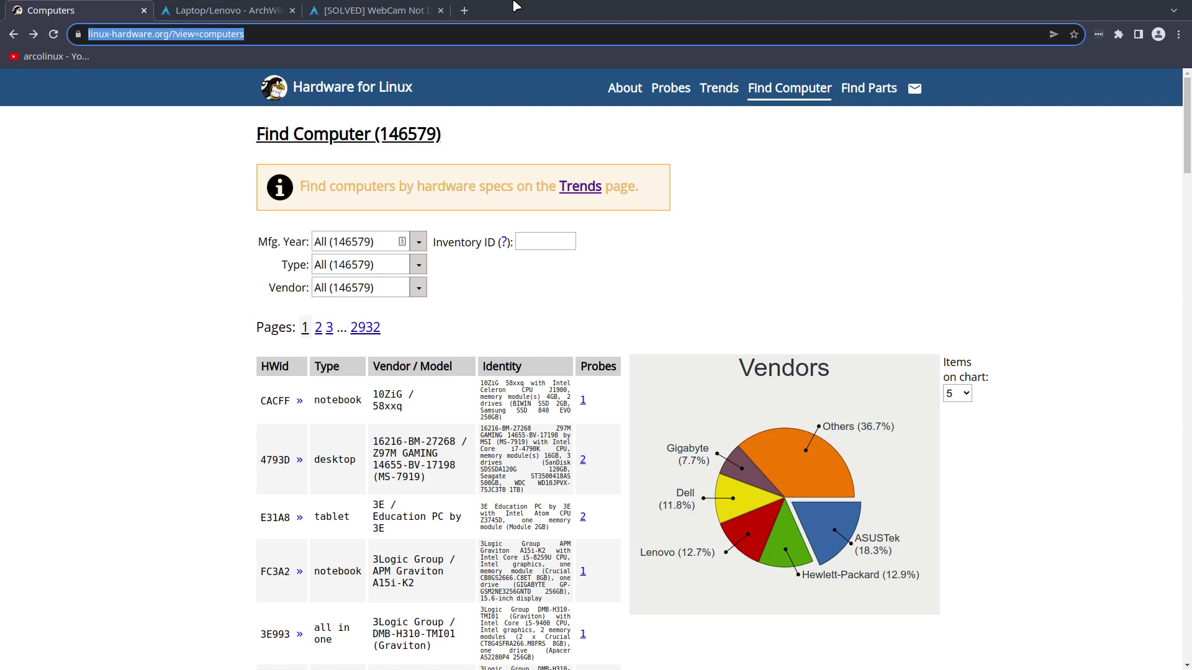
Step: Remove '?view=computers' from the address to load the linux-hardware.org home page
{"action": "left_click", "coordinate": [177, 36]}
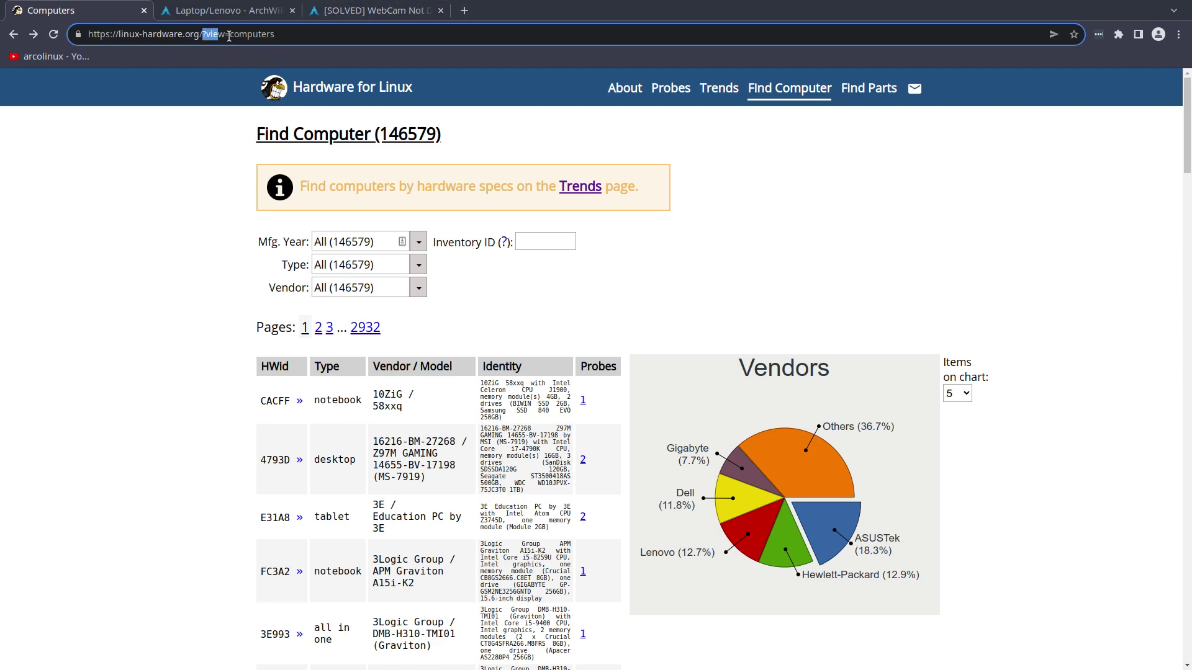
{"action": "left_click_drag", "start_coordinate": [241, 35], "coordinate": [304, 37]}
{"action": "key", "text": "BackSpace"}
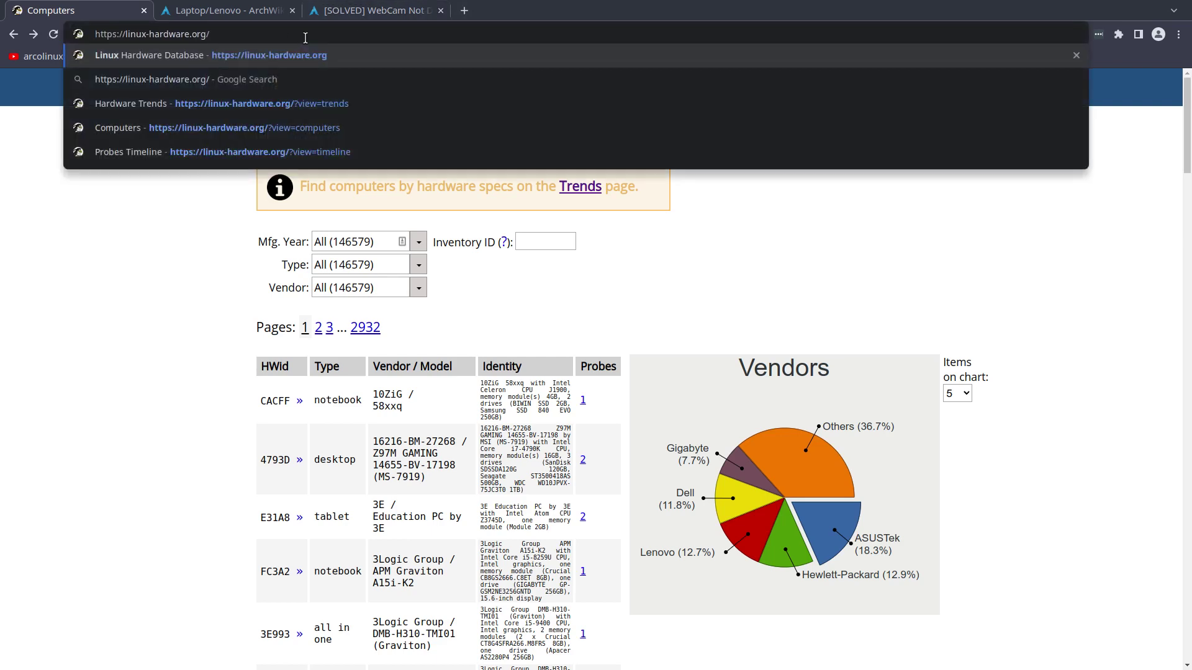
{"action": "key", "text": "Return"}
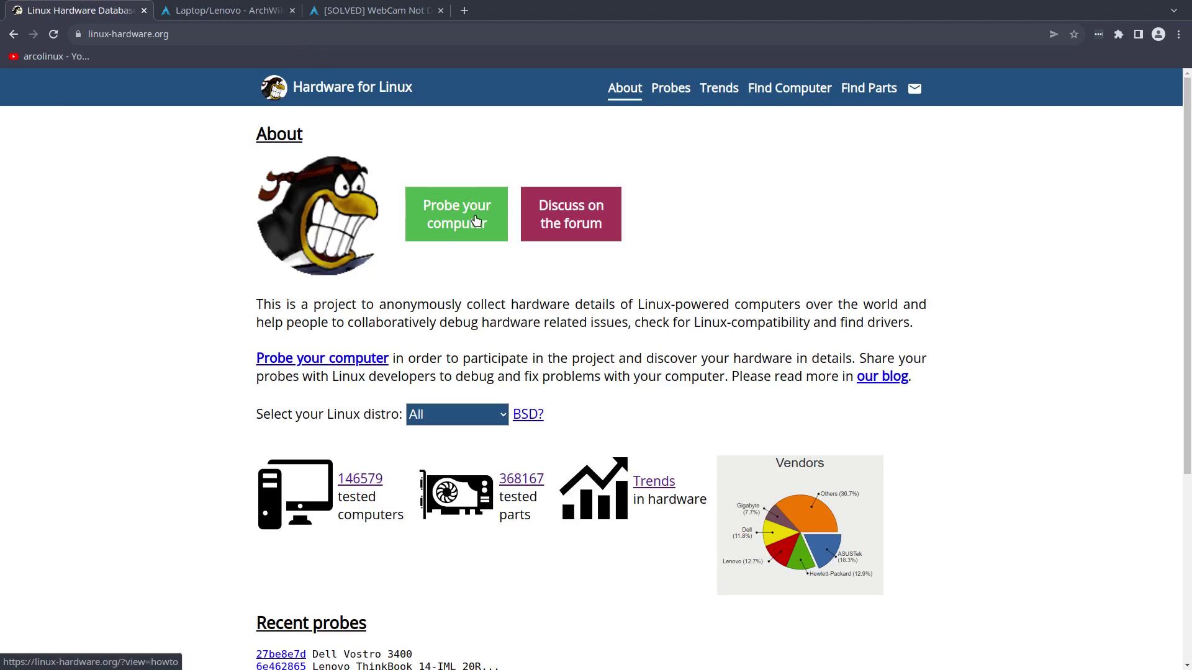
Step: Inspect Dell Vostro 3400 probe 27be8e7d2f from the Probes timeline, then go back and forward
{"action": "left_click", "coordinate": [671, 87]}
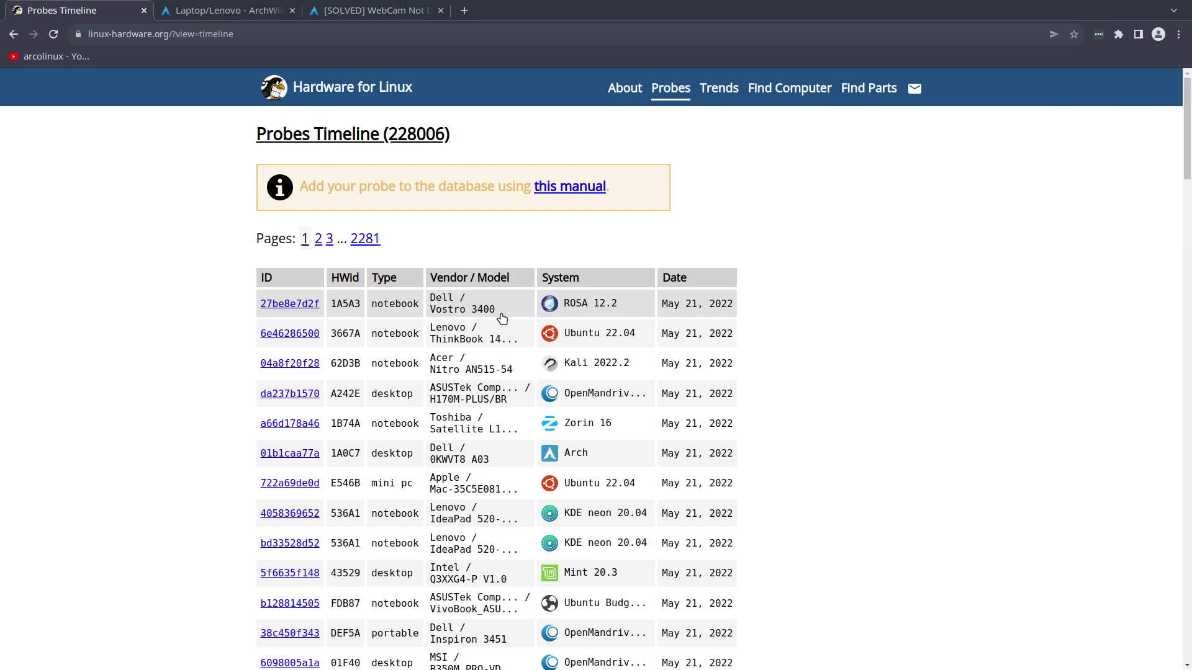
{"action": "left_click", "coordinate": [303, 307]}
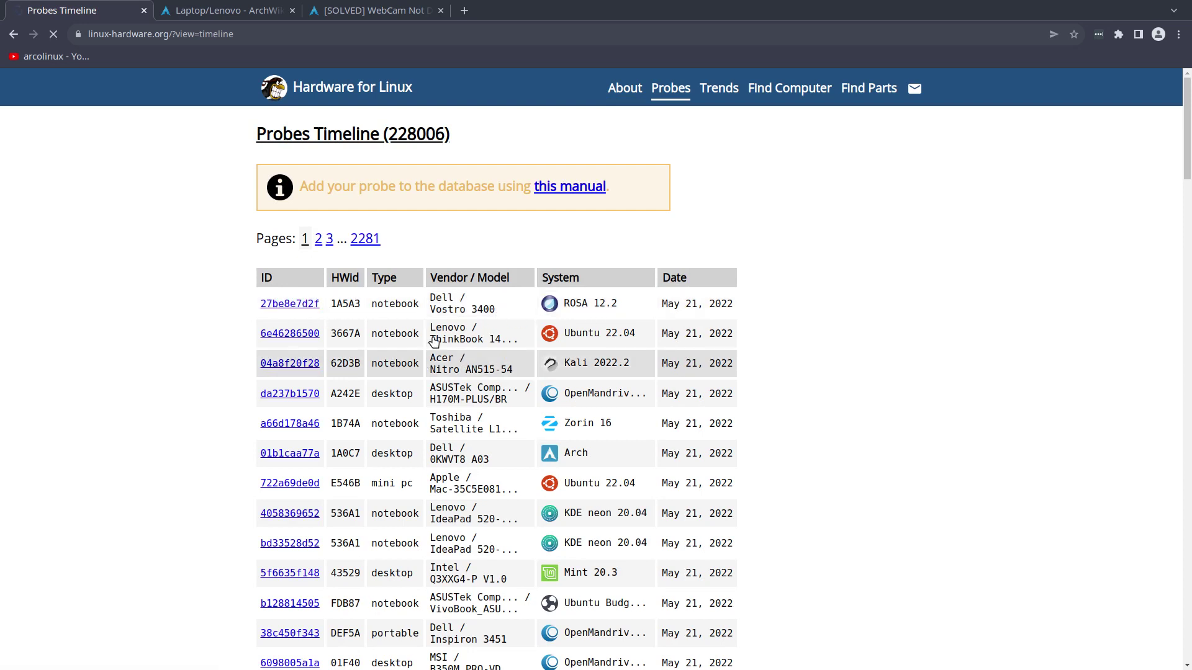
{"action": "scroll", "coordinate": [456, 428], "scroll_direction": "down", "scroll_amount": 1}
{"action": "scroll", "coordinate": [457, 428], "scroll_direction": "down", "scroll_amount": 4}
{"action": "scroll", "coordinate": [457, 429], "scroll_direction": "down", "scroll_amount": 3}
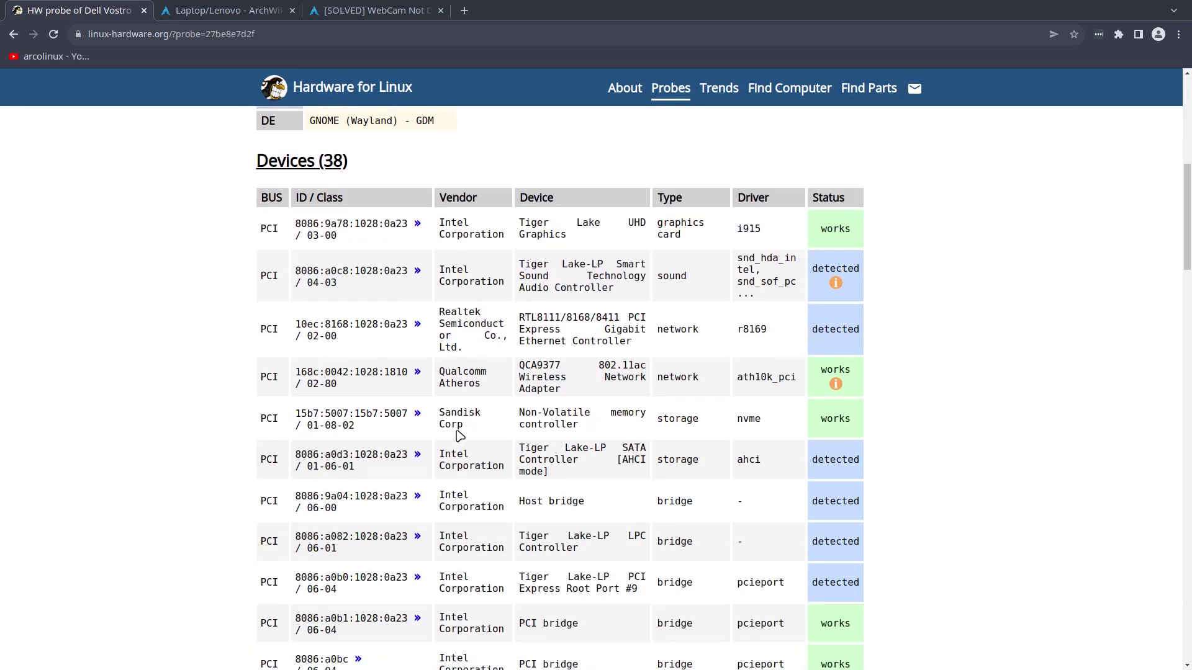
{"action": "scroll", "coordinate": [811, 344], "scroll_direction": "down", "scroll_amount": 5}
{"action": "scroll", "coordinate": [811, 345], "scroll_direction": "down", "scroll_amount": 5}
{"action": "scroll", "coordinate": [810, 345], "scroll_direction": "down", "scroll_amount": 2}
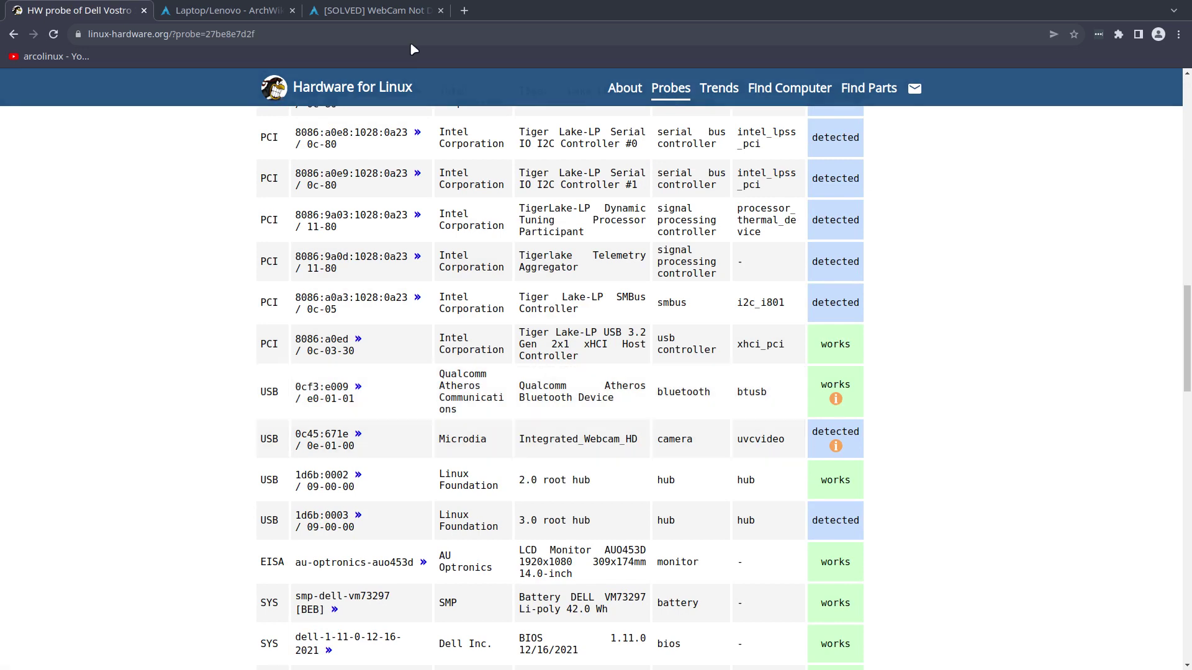
{"action": "left_click", "coordinate": [373, 11]}
{"action": "left_click", "coordinate": [78, 11]}
{"action": "left_click", "coordinate": [14, 34]}
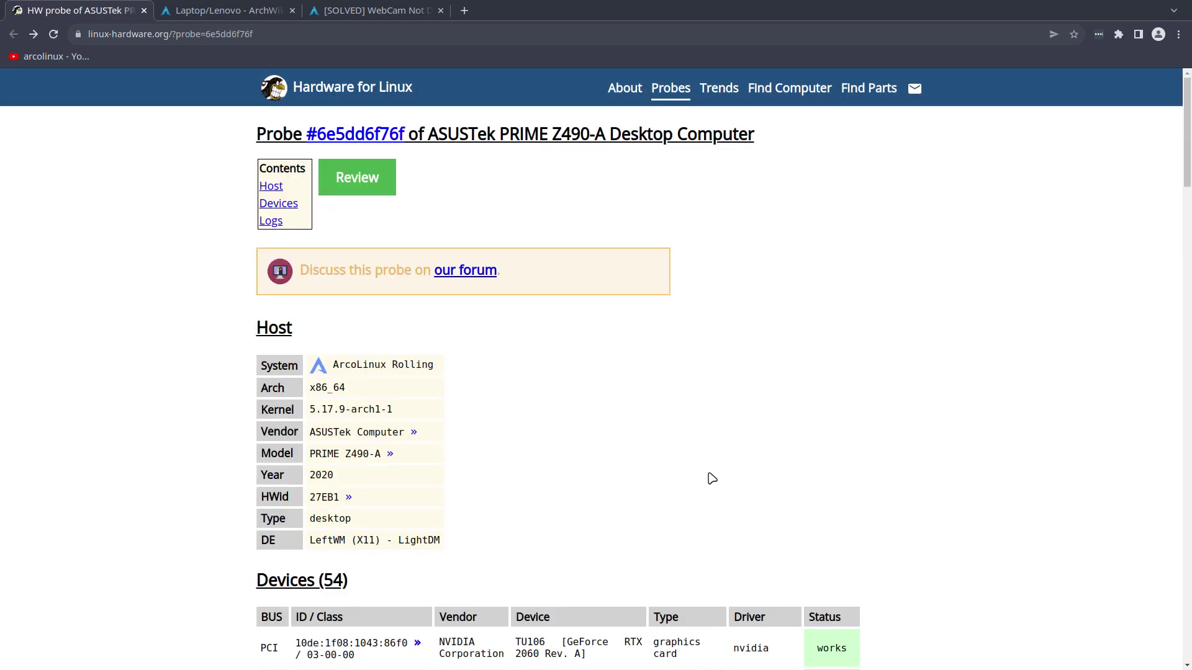
{"action": "left_click", "coordinate": [36, 34]}
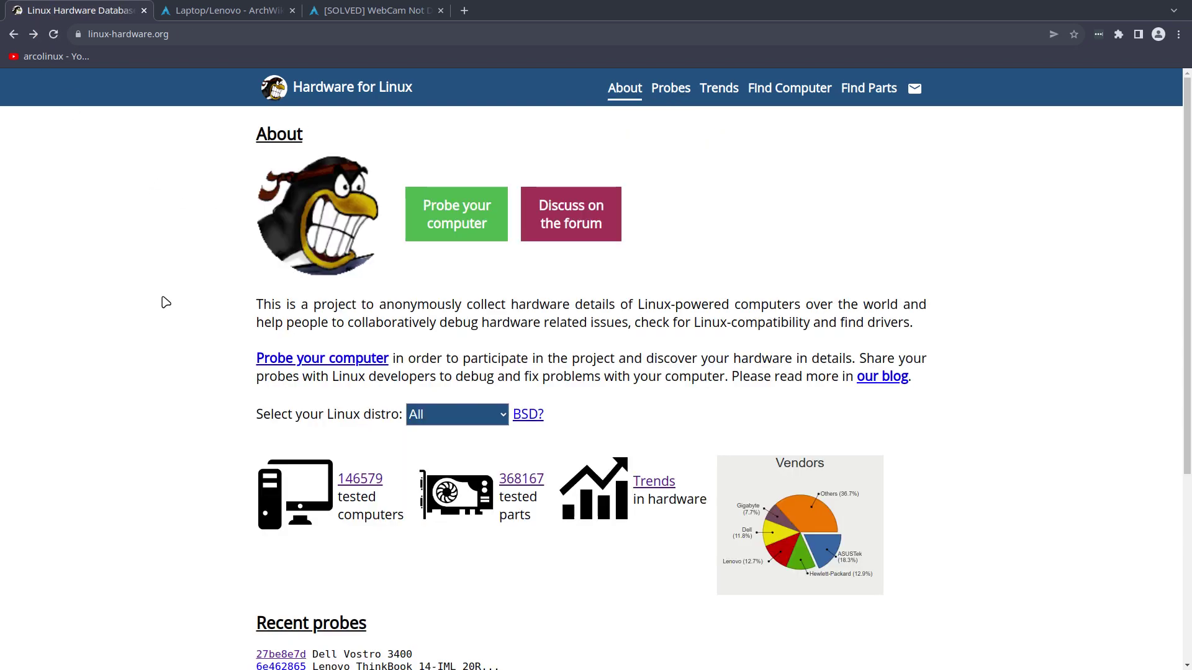
Step: Go forward in history to the Find Computer listing of all 146579 computers
{"action": "left_click", "coordinate": [34, 34]}
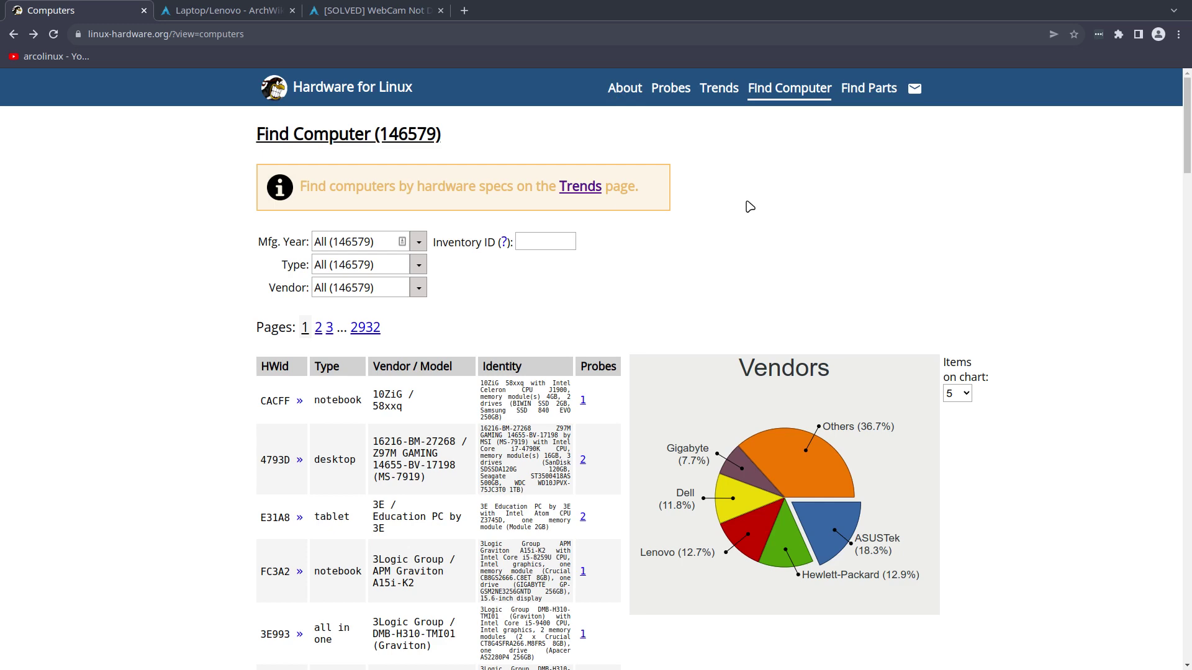
Step: Return to the ArchWiki Laptop/Lenovo tab and go back from the A series section to the article
{"action": "left_click", "coordinate": [200, 10]}
{"action": "left_click", "coordinate": [14, 34]}
{"action": "scroll", "coordinate": [126, 295], "scroll_direction": "down", "scroll_amount": 5}
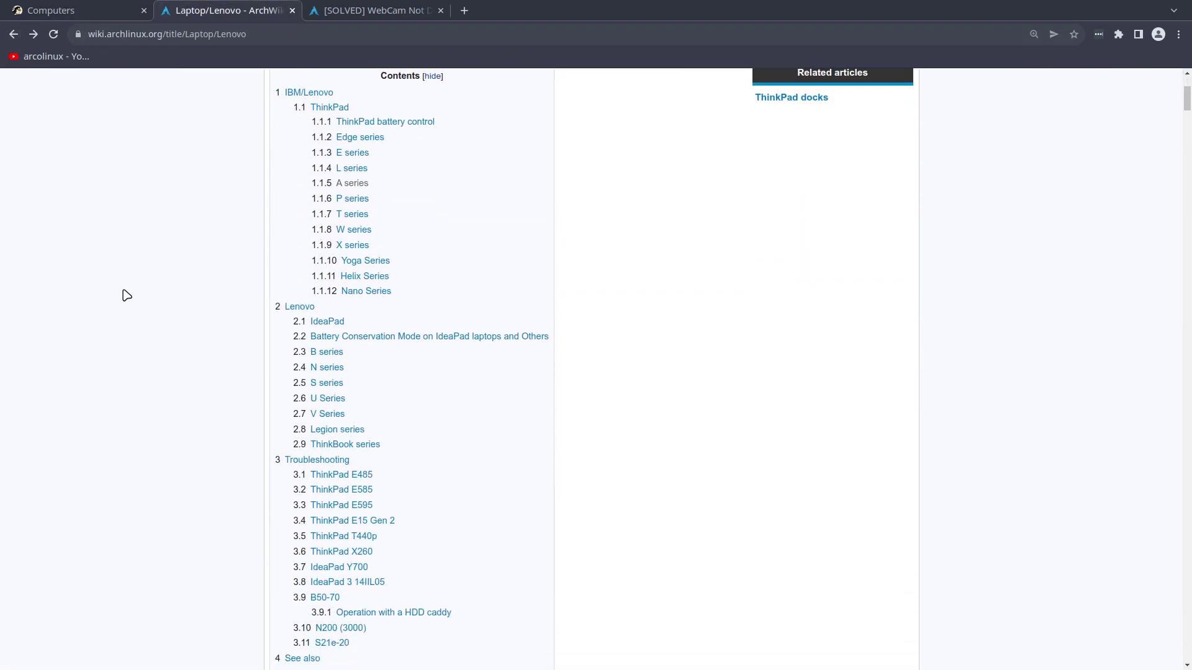
{"action": "scroll", "coordinate": [125, 295], "scroll_direction": "down", "scroll_amount": 5}
{"action": "scroll", "coordinate": [126, 296], "scroll_direction": "down", "scroll_amount": 5}
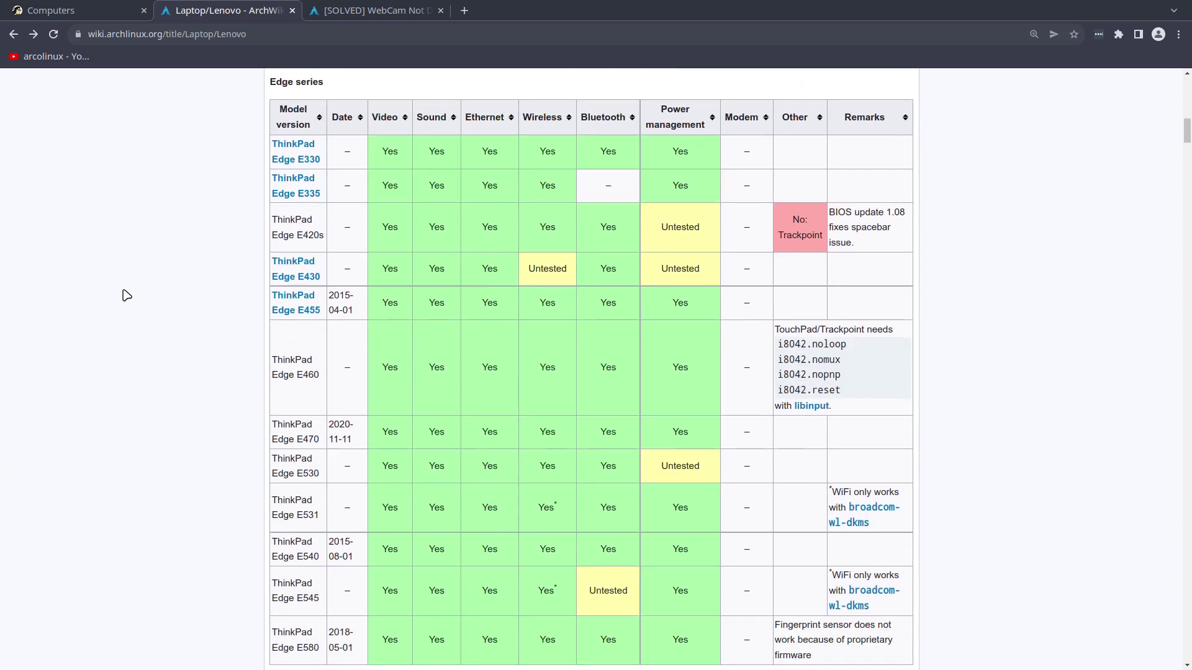